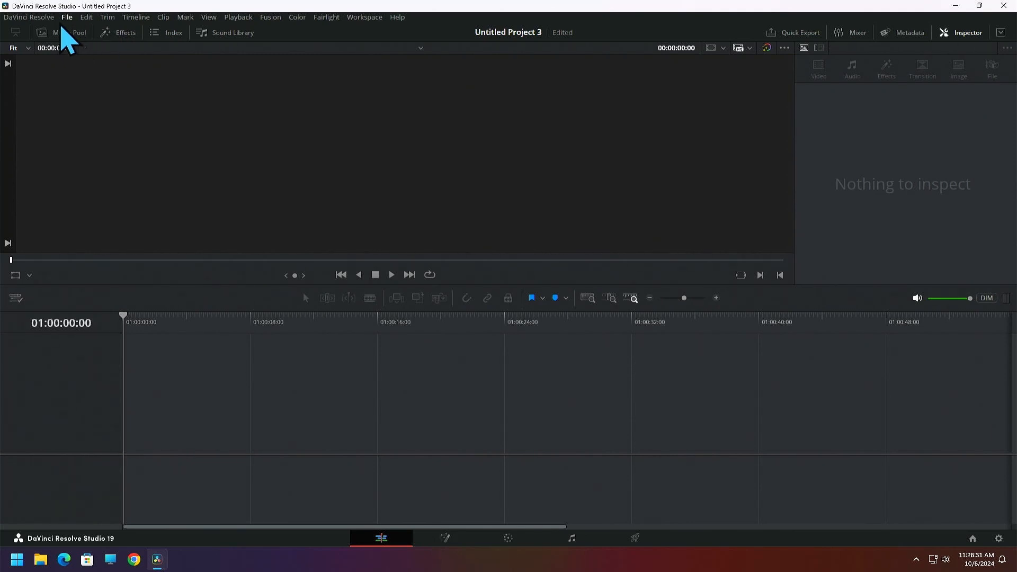
Check the installed program version in the About window and close it.
{"action": "left_click", "coordinate": [37, 18]}
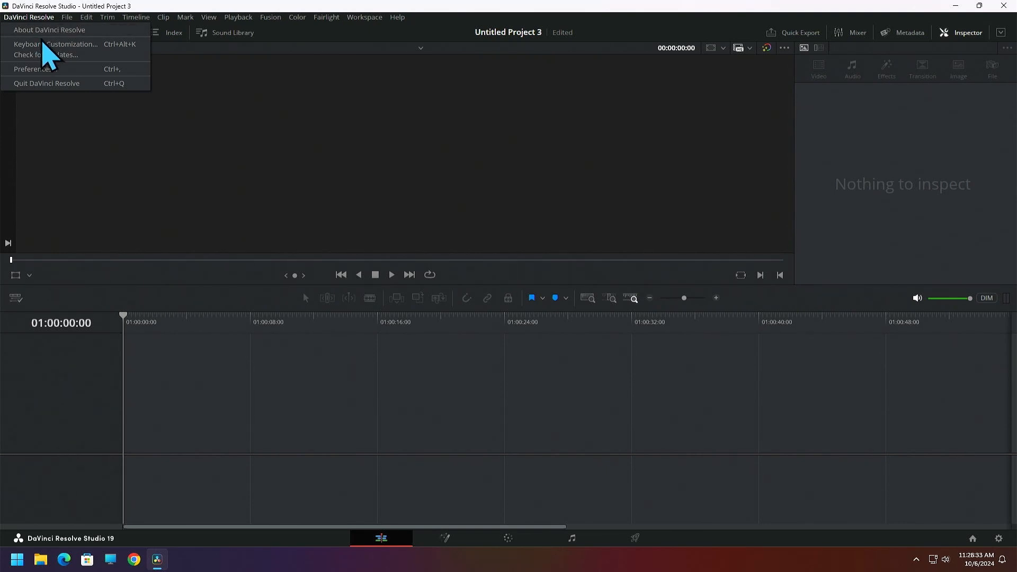
{"action": "left_click", "coordinate": [43, 30]}
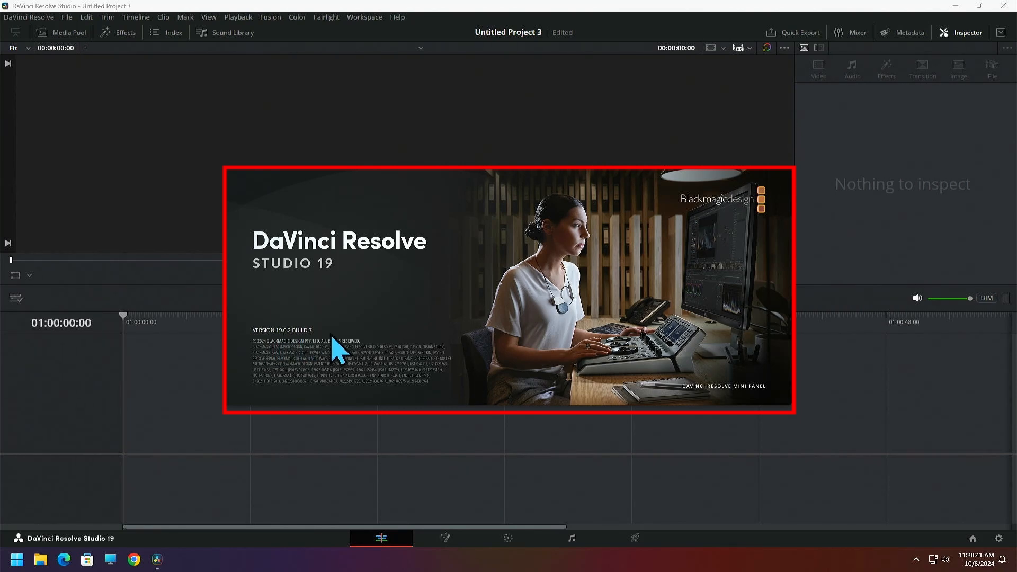
{"action": "left_click", "coordinate": [464, 105]}
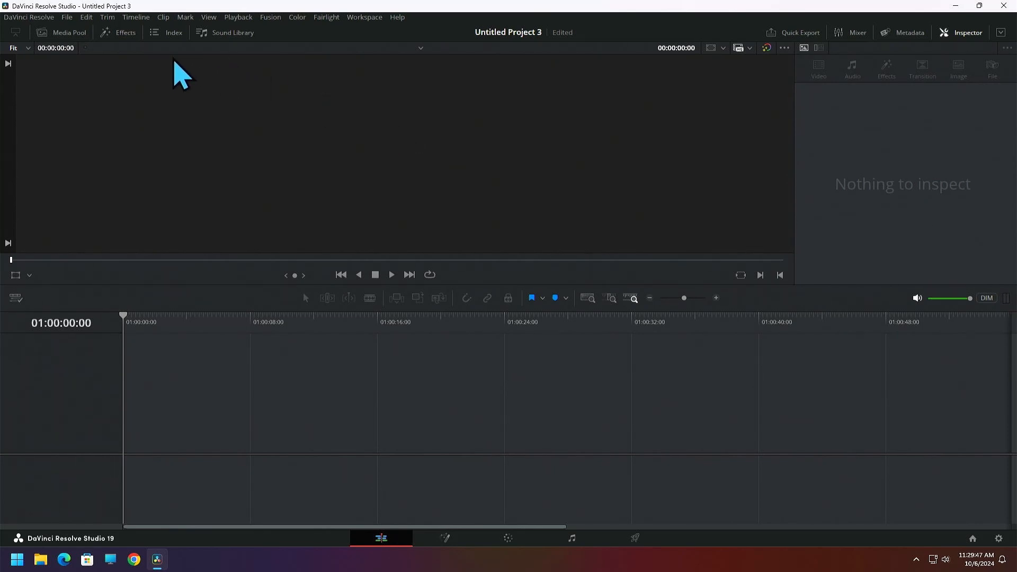
Open the effects library and preview the custom logo titles in the subcategories under Titles.
{"action": "left_click", "coordinate": [119, 33]}
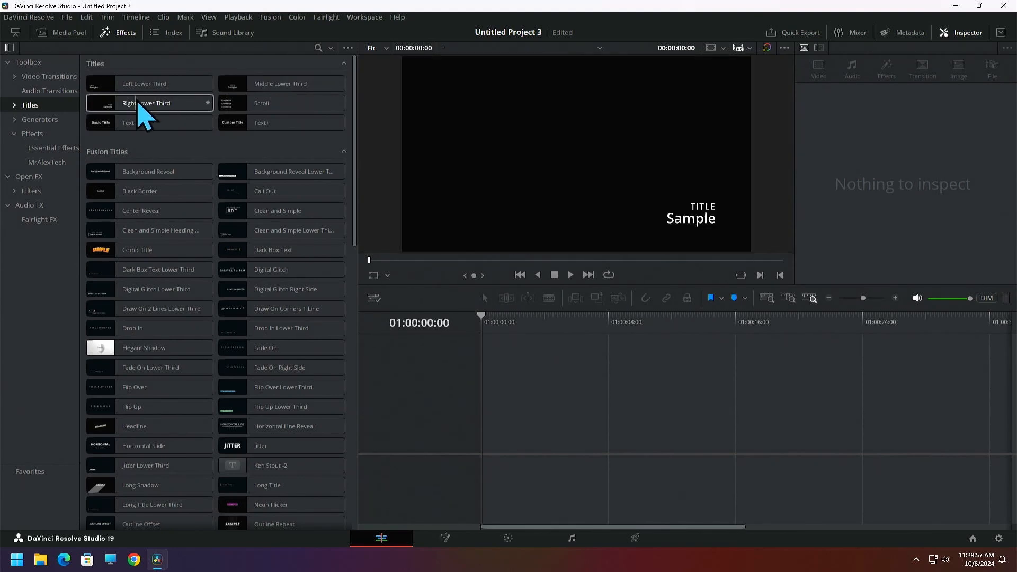
{"action": "left_click", "coordinate": [22, 106]}
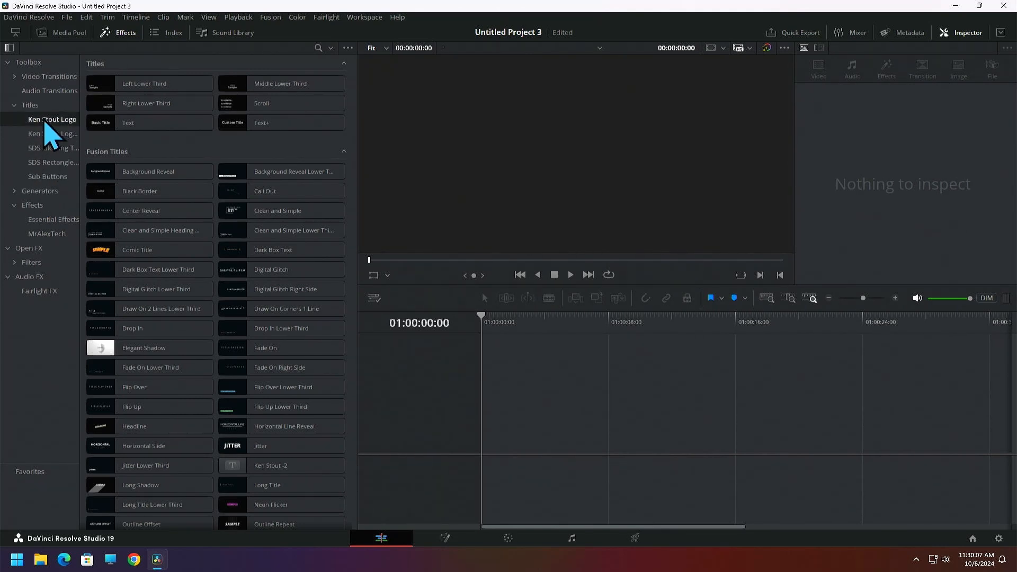
{"action": "left_click", "coordinate": [45, 120]}
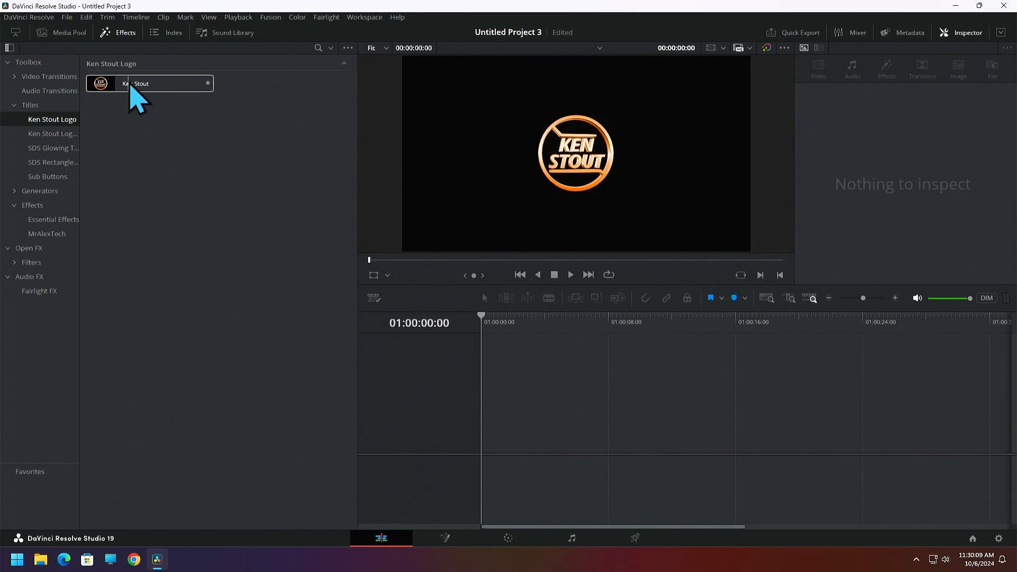
{"action": "left_click", "coordinate": [66, 134]}
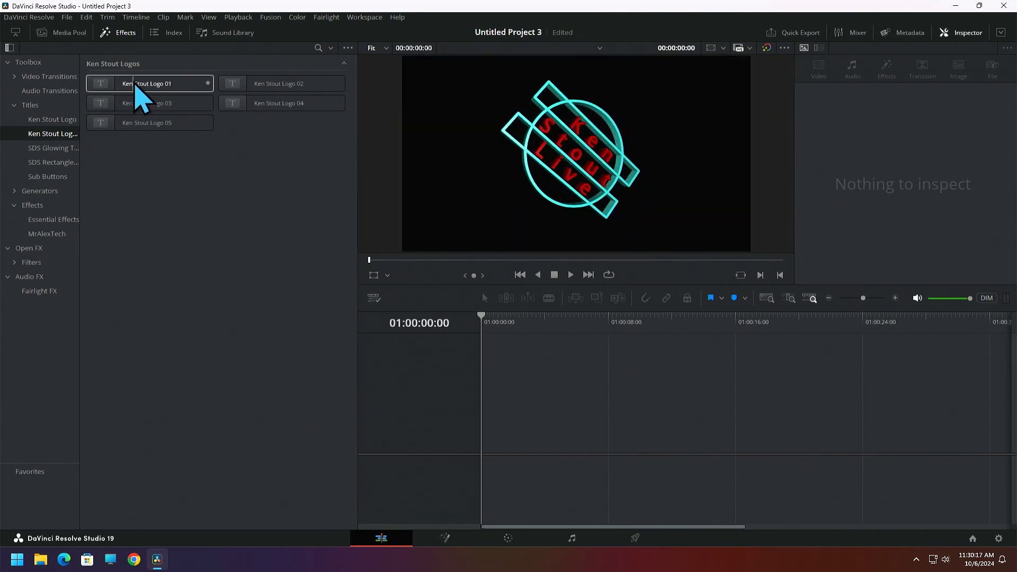
Place the custom Logo 01 title at the start of a new timeline, leaving only the effects library open beside it.
{"action": "left_click_drag", "start_coordinate": [135, 85], "coordinate": [518, 424]}
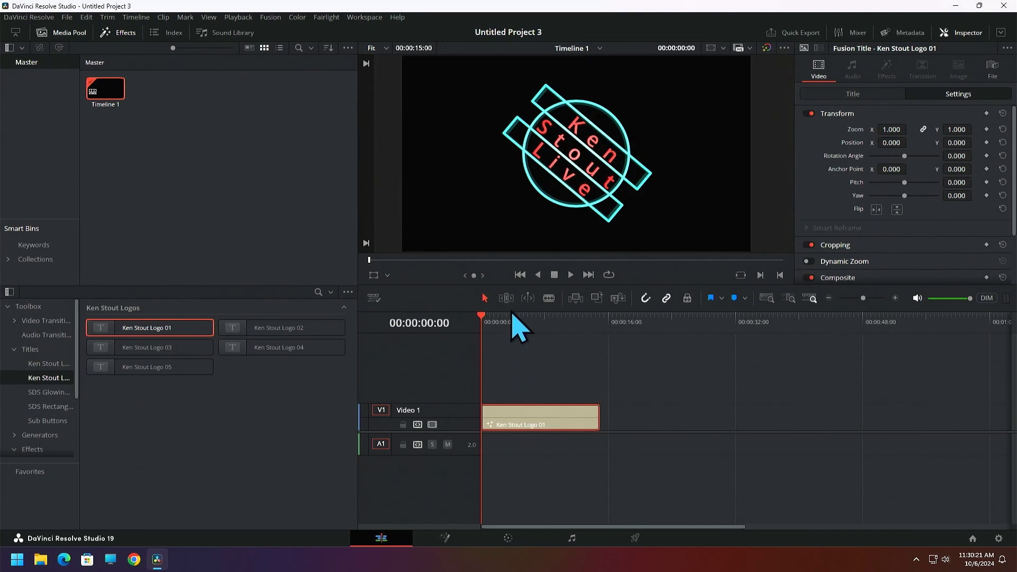
{"action": "left_click", "coordinate": [110, 36]}
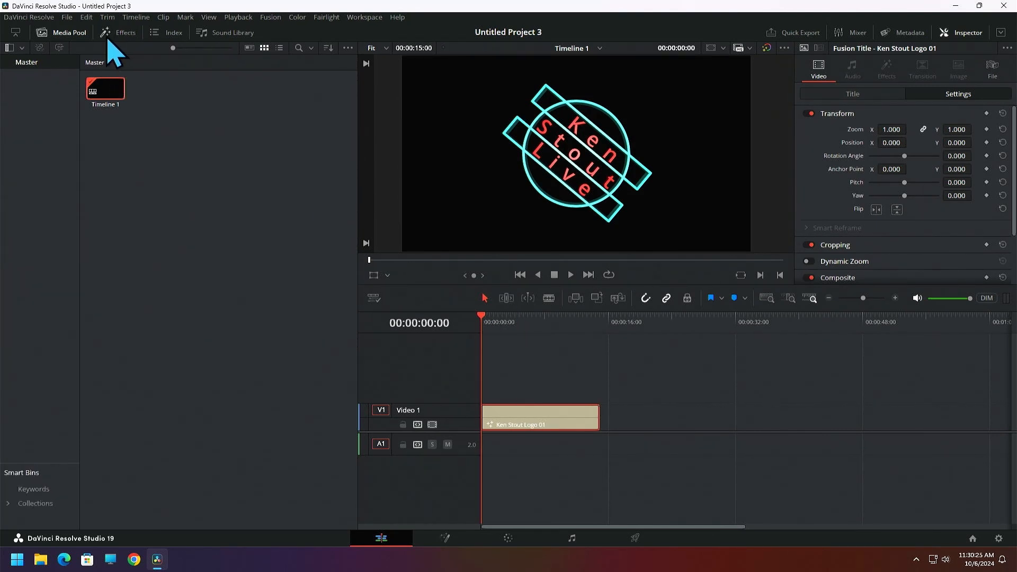
{"action": "left_click", "coordinate": [71, 32]}
{"action": "left_click", "coordinate": [112, 34]}
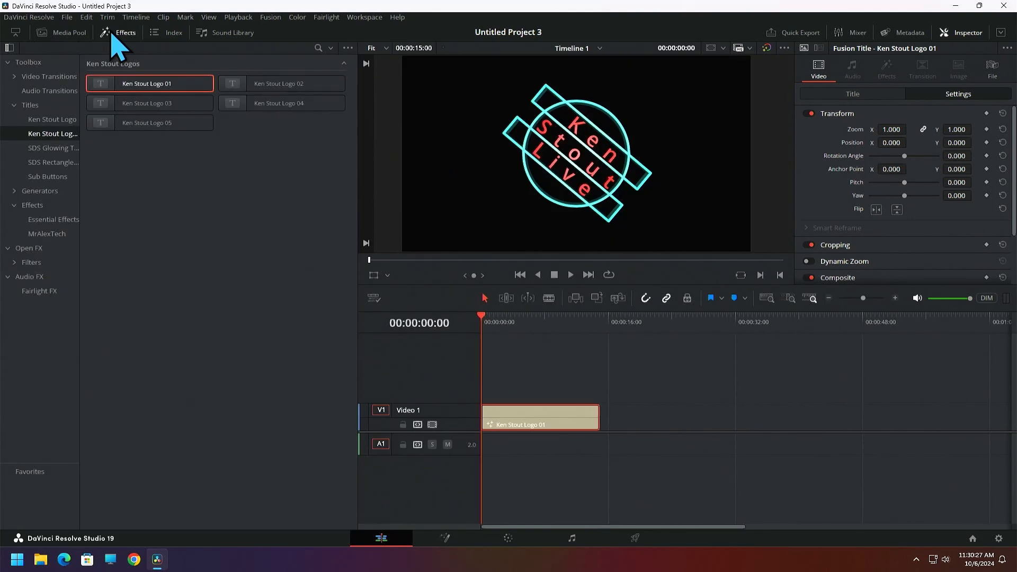
Add the custom Logo 03 title on Video 2 and preview it at 00:00:16:12.
{"action": "left_click_drag", "start_coordinate": [114, 113], "coordinate": [593, 397]}
{"action": "left_click", "coordinate": [618, 345]}
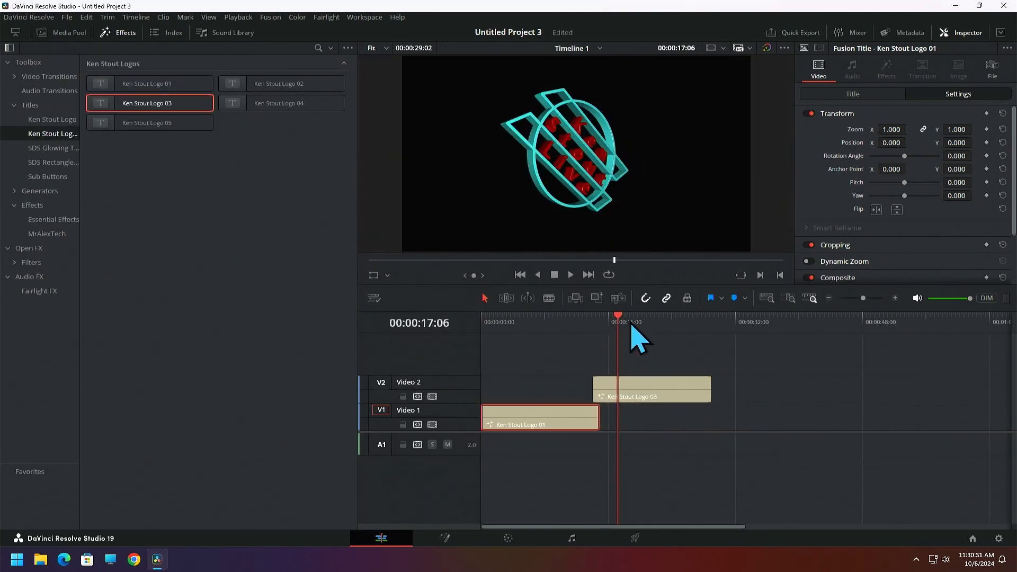
{"action": "left_click_drag", "start_coordinate": [620, 320], "coordinate": [613, 321]}
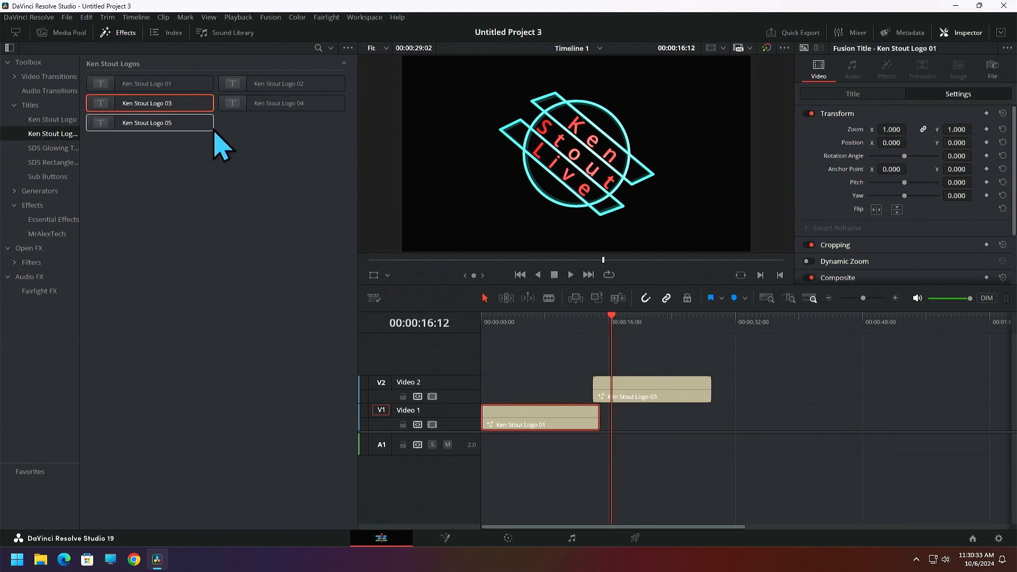
Add the custom Logo 05 title on Video 3, move the Logo 03 clip to the timeline start and preview Logo 05.
{"action": "left_click_drag", "start_coordinate": [177, 129], "coordinate": [624, 360]}
{"action": "left_click_drag", "start_coordinate": [641, 397], "coordinate": [530, 383]}
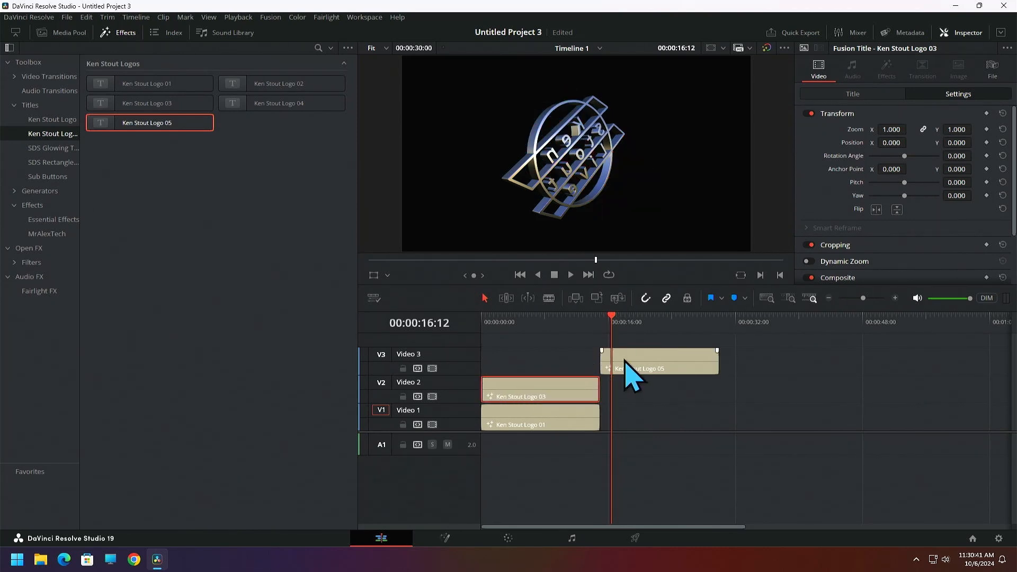
{"action": "left_click", "coordinate": [615, 320]}
{"action": "left_click_drag", "start_coordinate": [615, 320], "coordinate": [619, 329]}
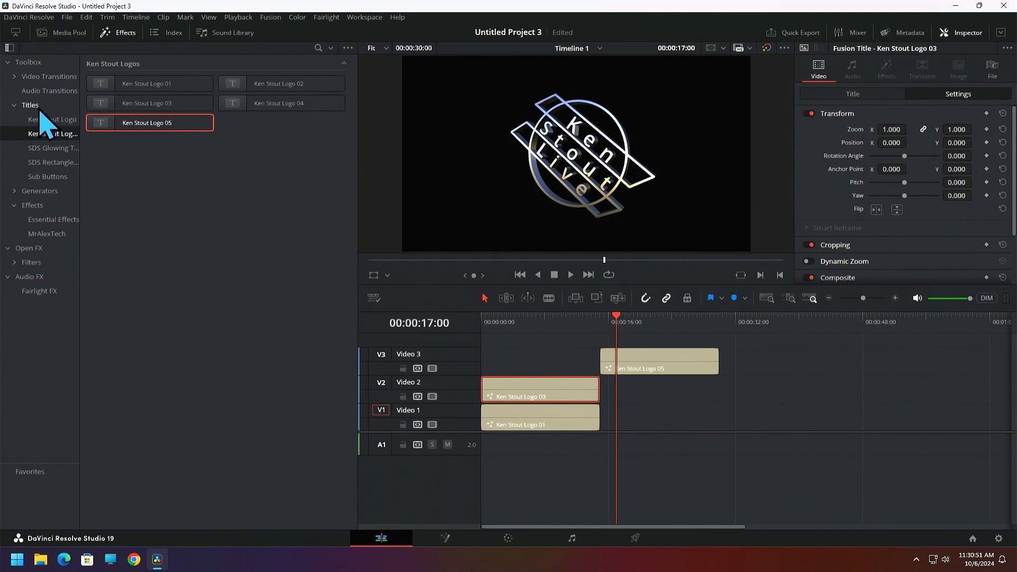
Move the Logo 05 clip to the timeline start and delete all three logo title clips.
{"action": "left_click_drag", "start_coordinate": [679, 366], "coordinate": [522, 380]}
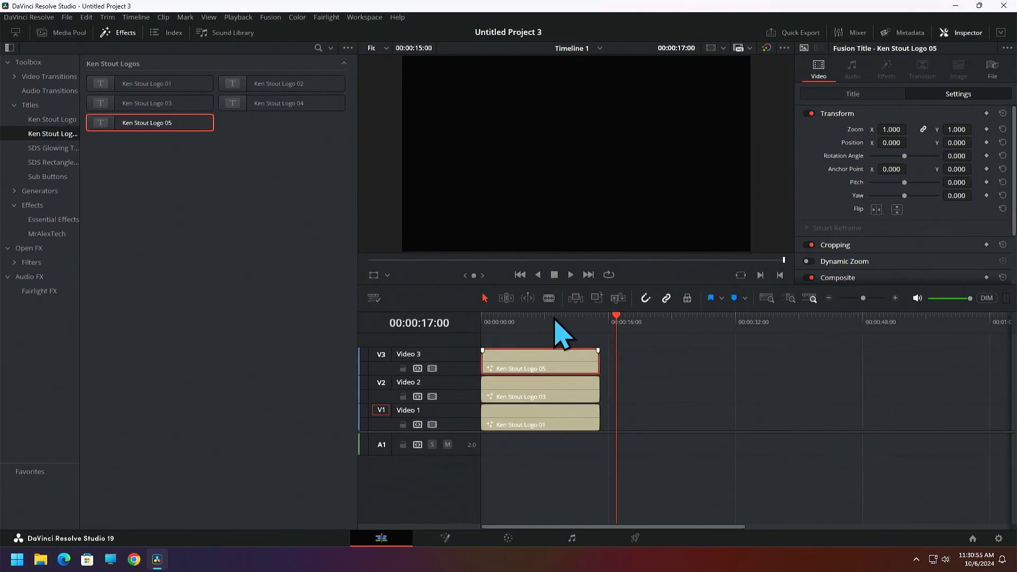
{"action": "left_click_drag", "start_coordinate": [632, 341], "coordinate": [547, 414]}
{"action": "key", "text": "Delete"}
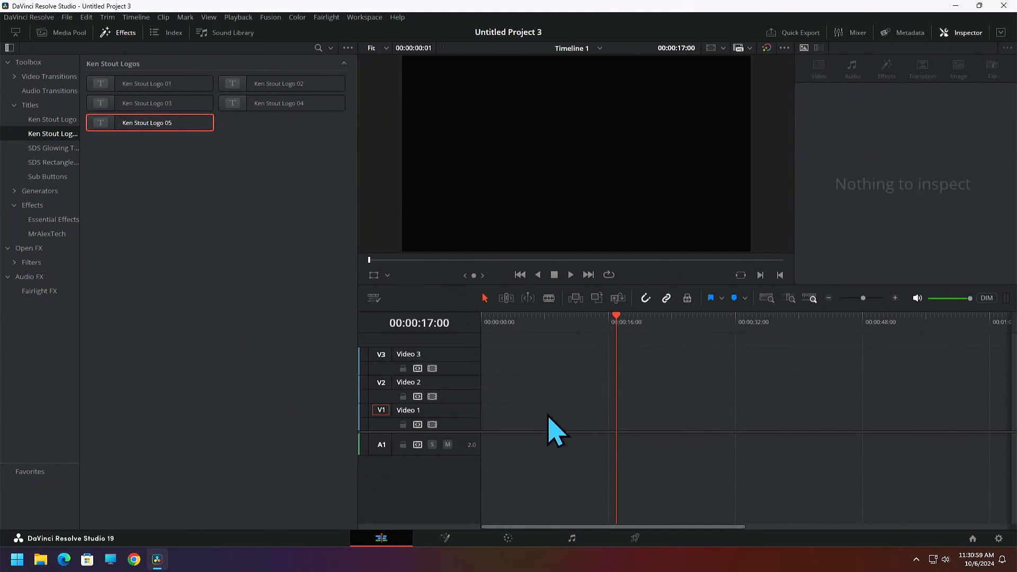
Add the Elegant Shadow Fusion title at the start of Video 1 and put the playhead at 00:00:00:00.
{"action": "left_click", "coordinate": [23, 105]}
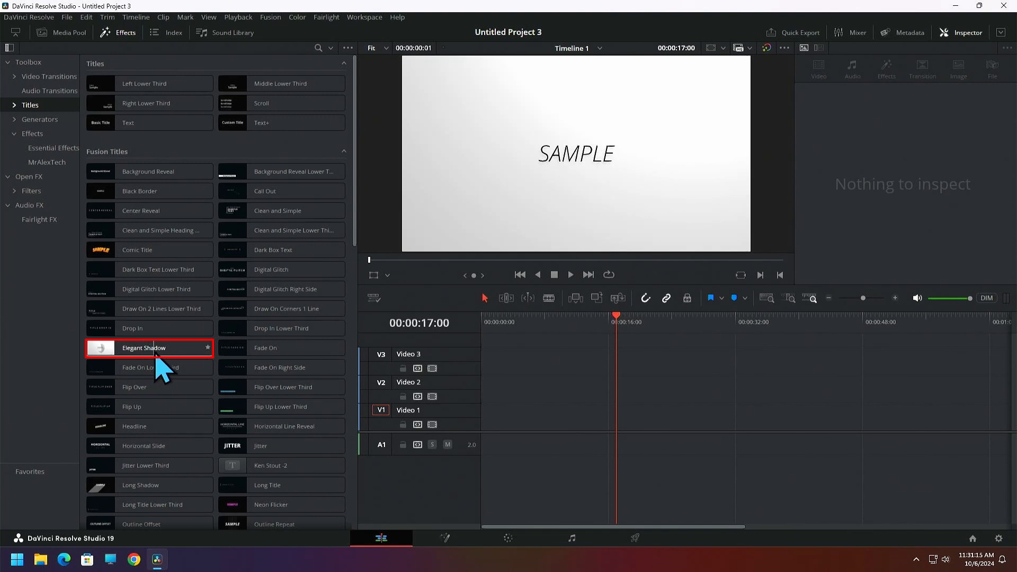
{"action": "left_click_drag", "start_coordinate": [113, 355], "coordinate": [518, 423]}
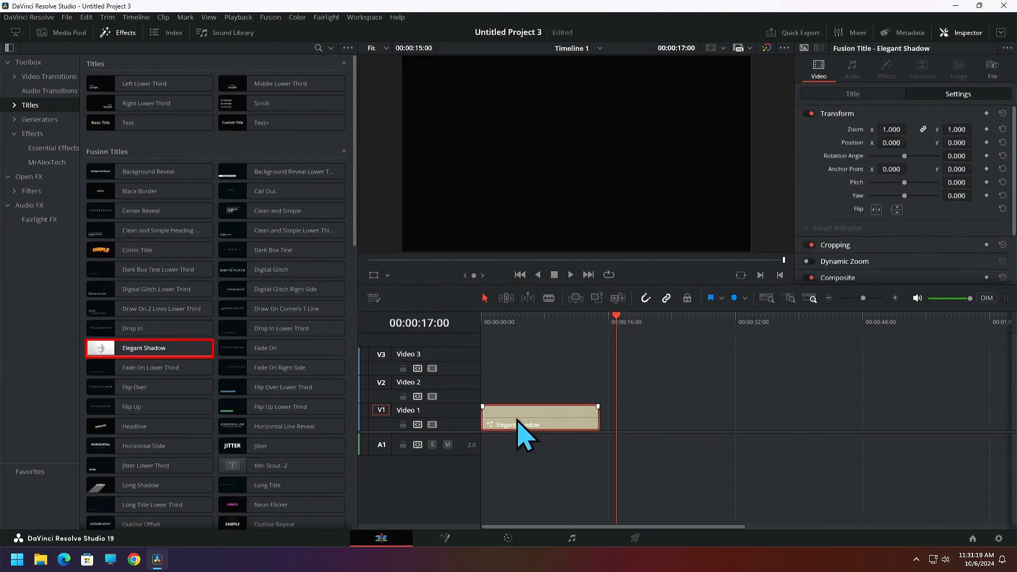
{"action": "left_click", "coordinate": [614, 320]}
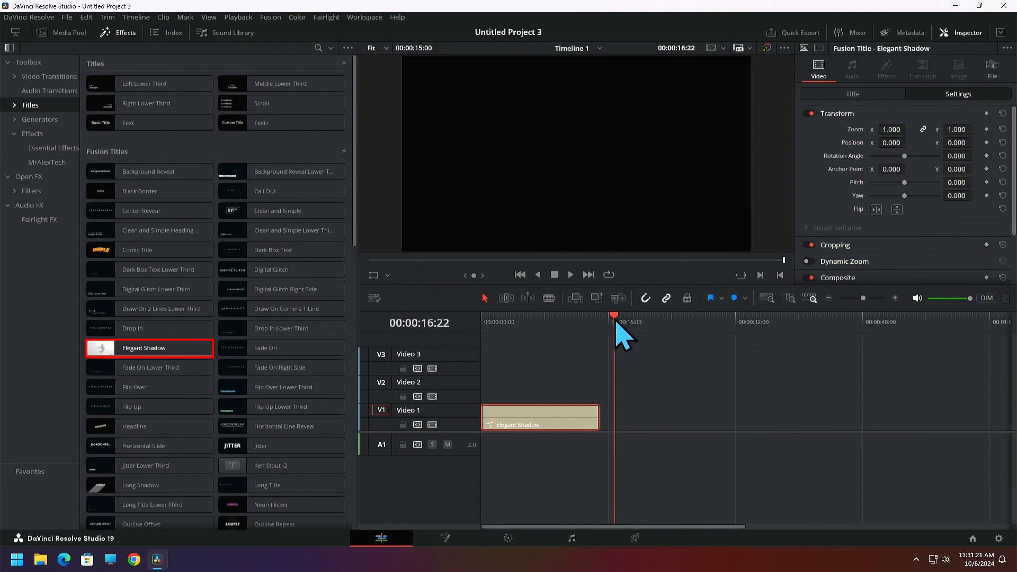
{"action": "left_click_drag", "start_coordinate": [615, 321], "coordinate": [486, 333]}
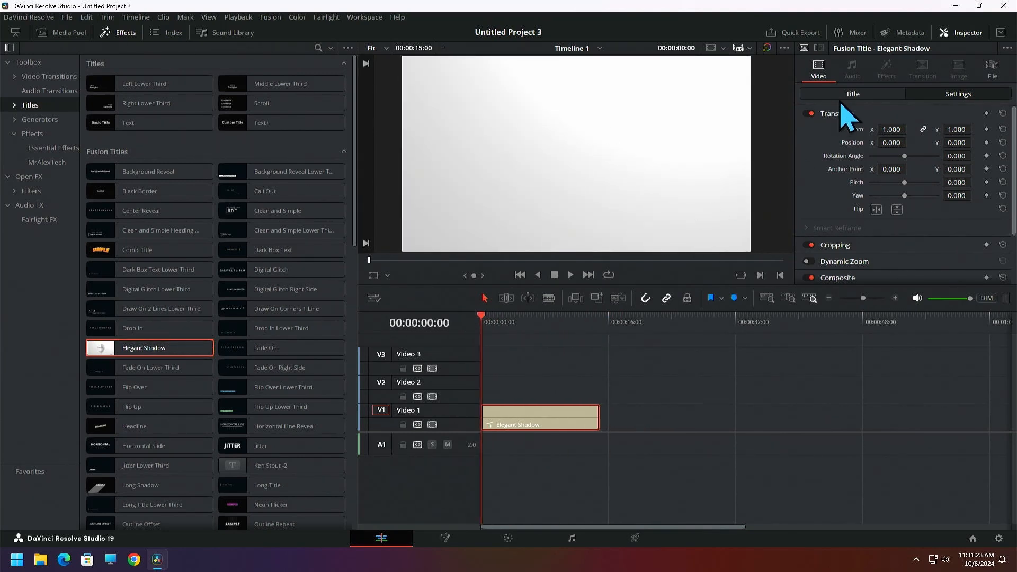
Replace the Elegant Shadow title's SAMPLE text with the creator's first name, last name and "Live" on three separate lines.
{"action": "left_click", "coordinate": [854, 96]}
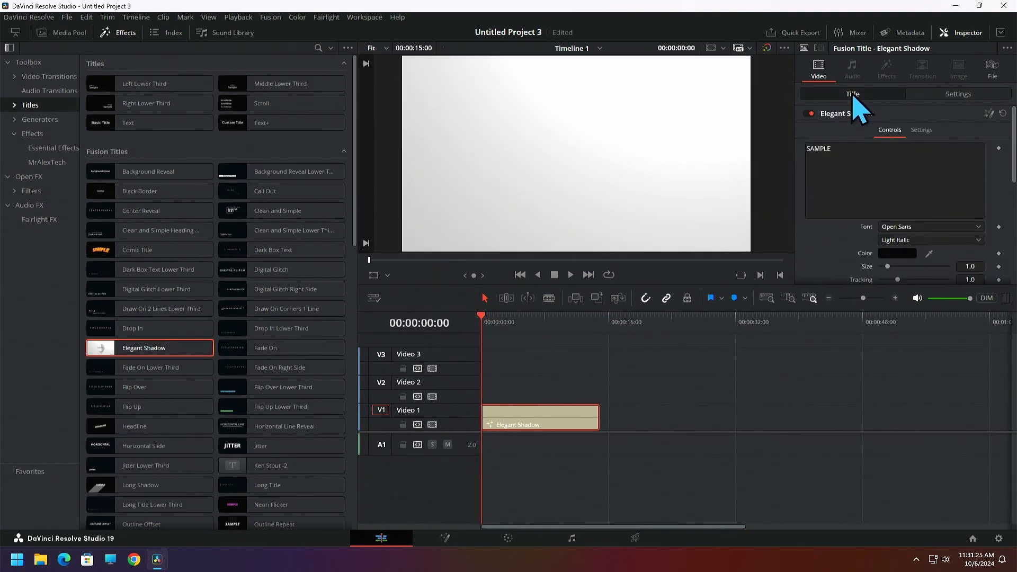
{"action": "left_click", "coordinate": [853, 165]}
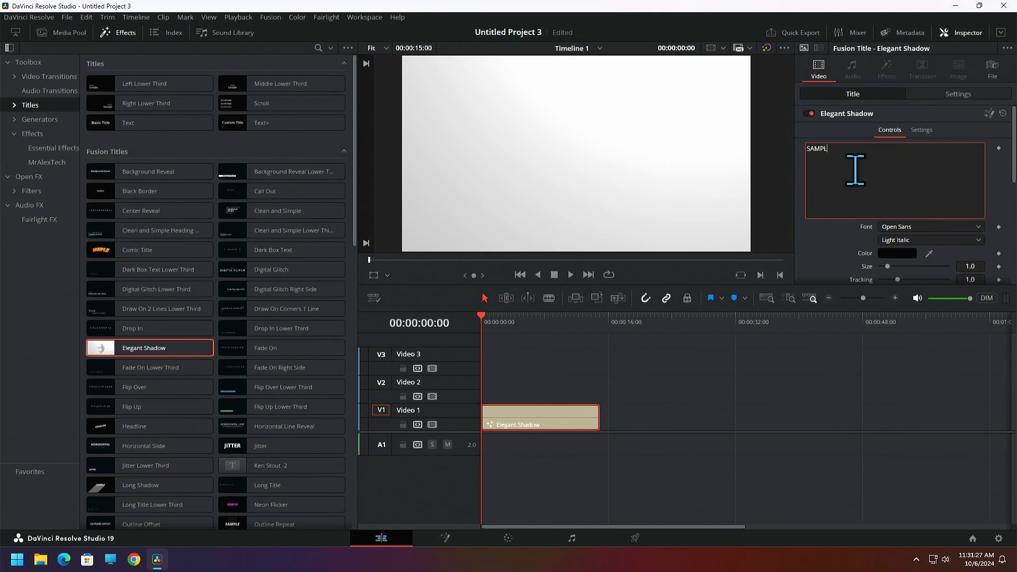
{"action": "key", "text": "BackSpace"}
{"action": "key", "text": "BackSpace"}
{"action": "key", "text": "BackSpace"}
{"action": "key", "text": "BackSpace"}
{"action": "key", "text": "BackSpace"}
{"action": "type", "text": "Ken"}
{"action": "key", "text": "Return"}
{"action": "type", "text": "Stout "}
{"action": "type", "text": "Live"}
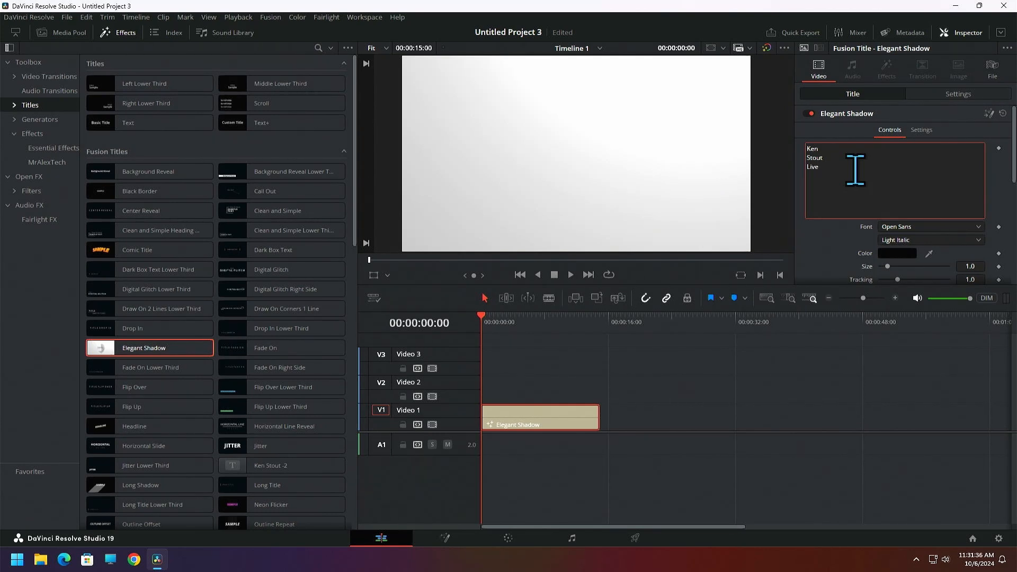
Preview the reworded title with the playhead at 00:00:06:00.
{"action": "left_click", "coordinate": [489, 321]}
{"action": "left_click_drag", "start_coordinate": [488, 319], "coordinate": [529, 335]}
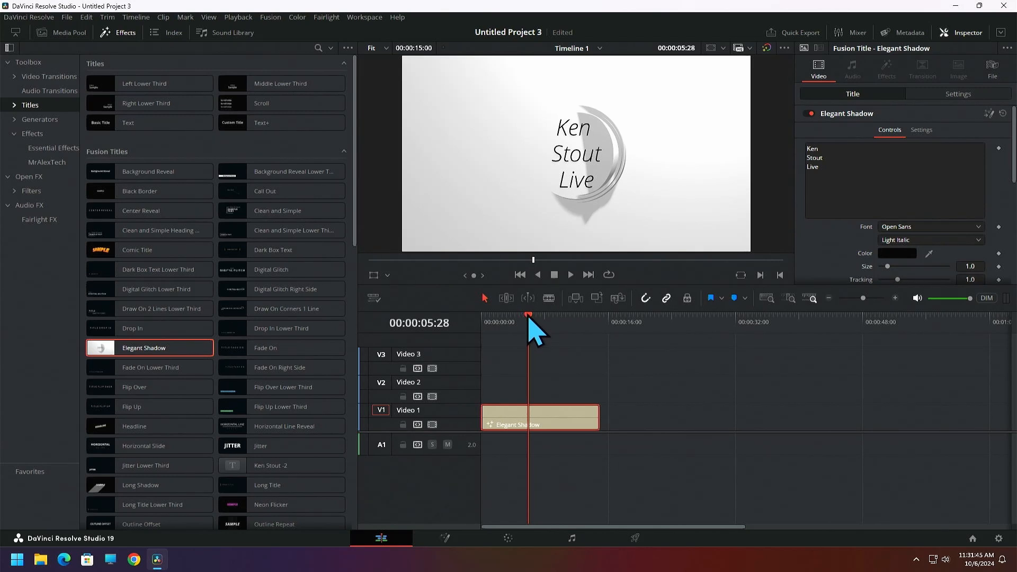
{"action": "mouse_move", "coordinate": [529, 317]}
{"action": "left_mouse_down"}
{"action": "mouse_move", "coordinate": [516, 318]}
{"action": "mouse_move", "coordinate": [531, 328]}
{"action": "left_mouse_up"}
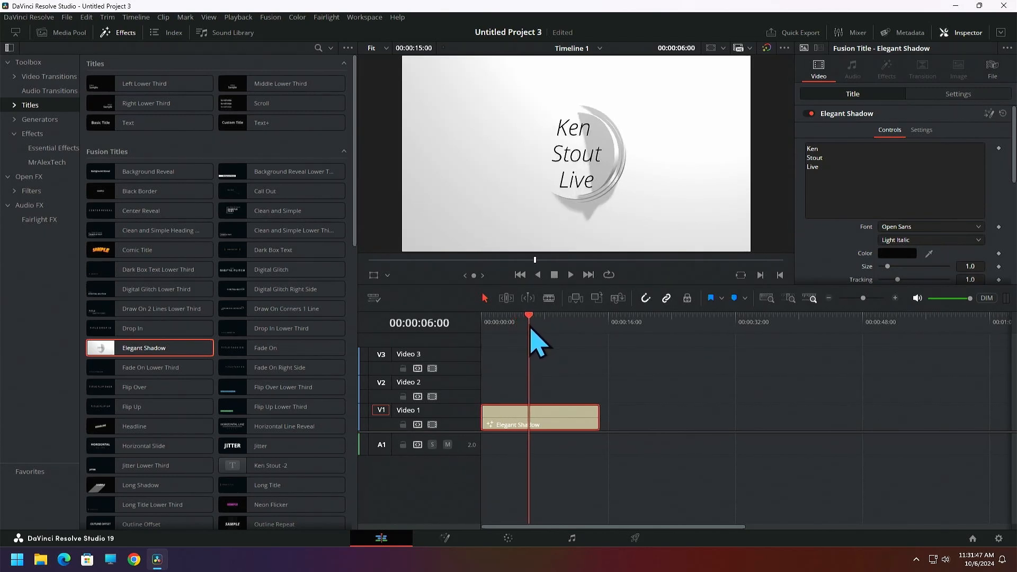
Change the Elegant Shadow title's font to "a dripping marker".
{"action": "left_click", "coordinate": [979, 228]}
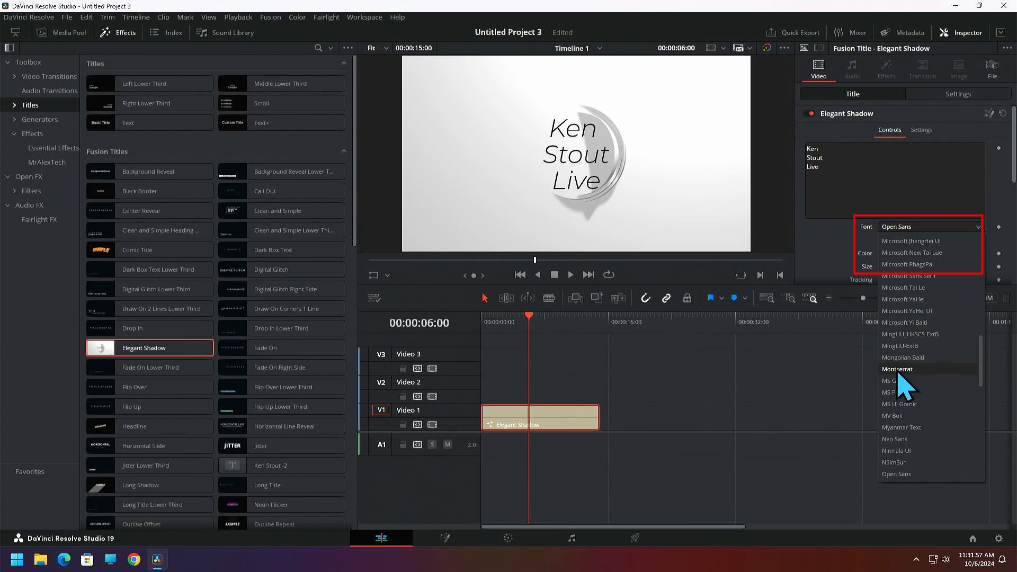
{"action": "scroll", "coordinate": [899, 381], "scroll_direction": "up", "scroll_amount": 3}
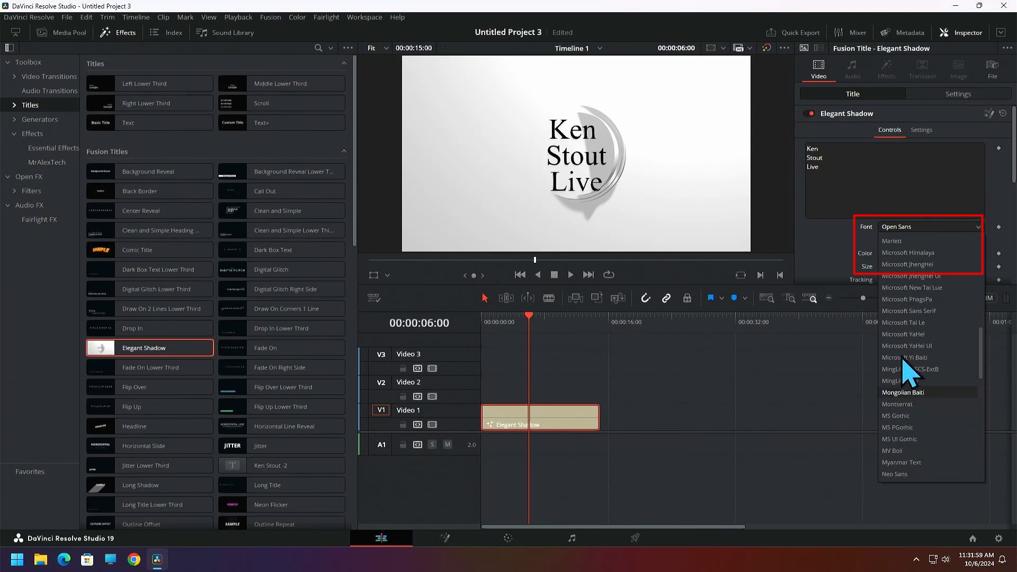
{"action": "scroll", "coordinate": [903, 365], "scroll_direction": "down", "scroll_amount": 3}
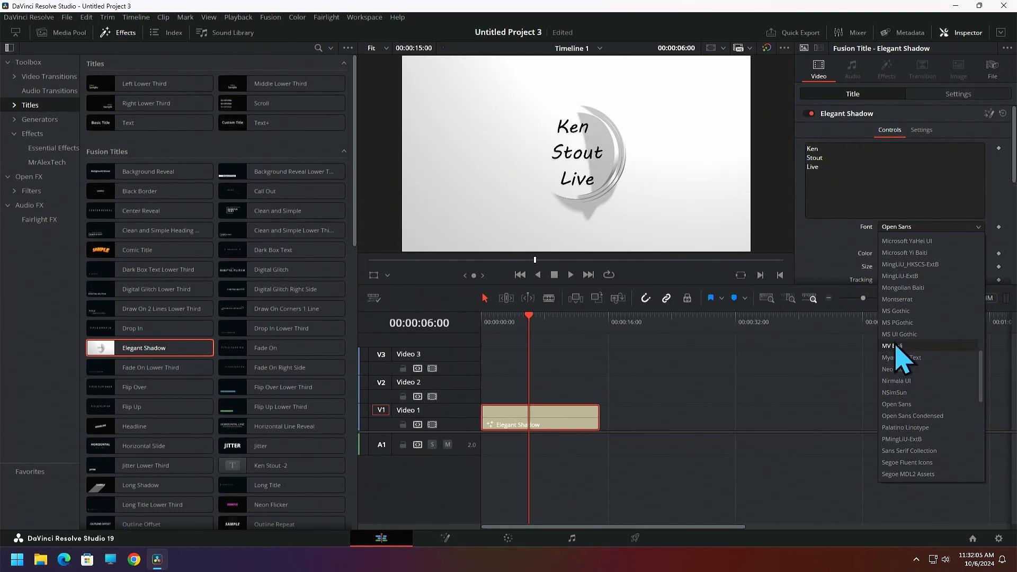
{"action": "left_click_drag", "start_coordinate": [983, 368], "coordinate": [985, 241]}
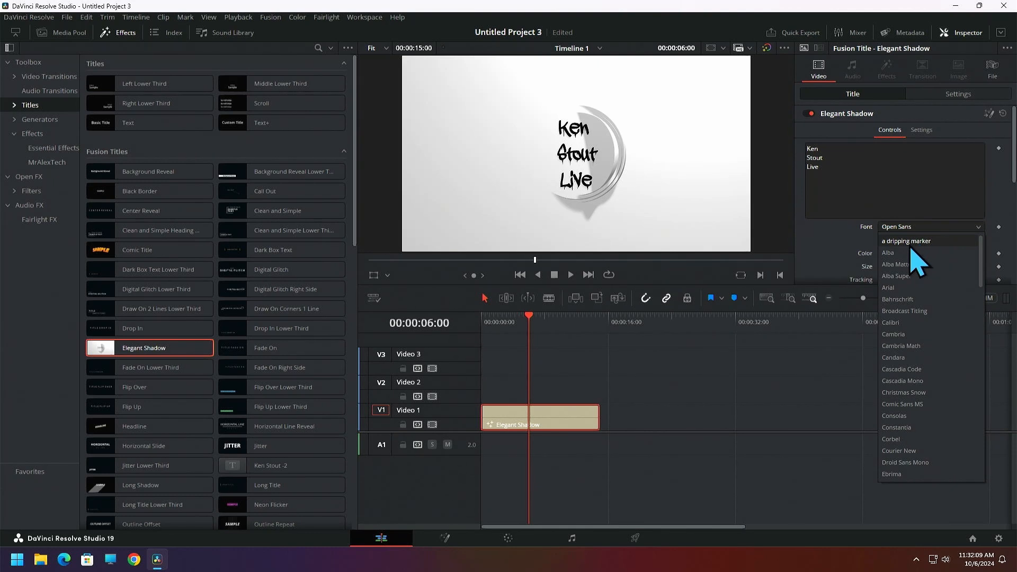
{"action": "left_click", "coordinate": [912, 246]}
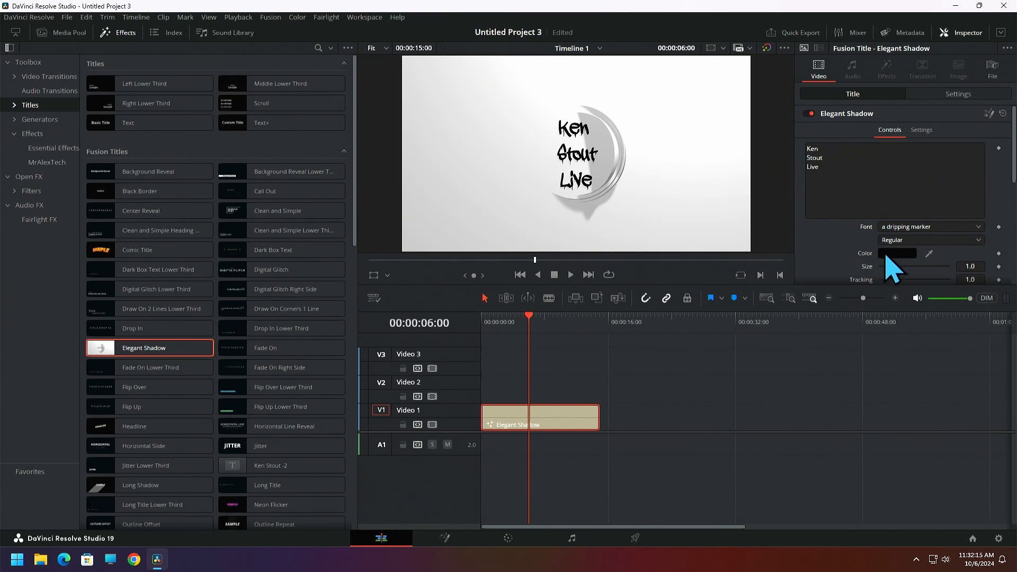
Set the title's text color to the burnt orange #aa461f.
{"action": "left_click", "coordinate": [891, 254]}
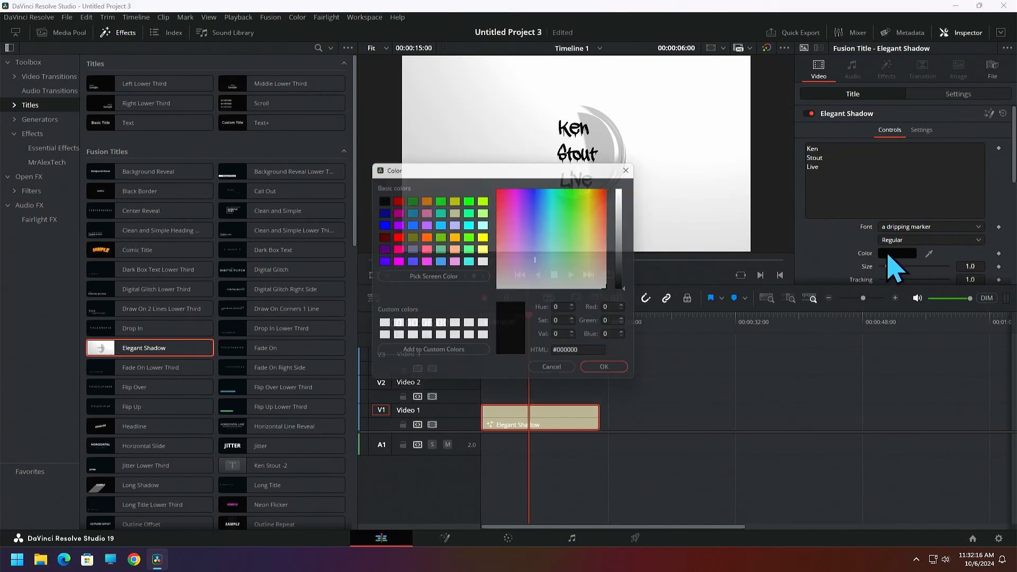
{"action": "left_click", "coordinate": [587, 204]}
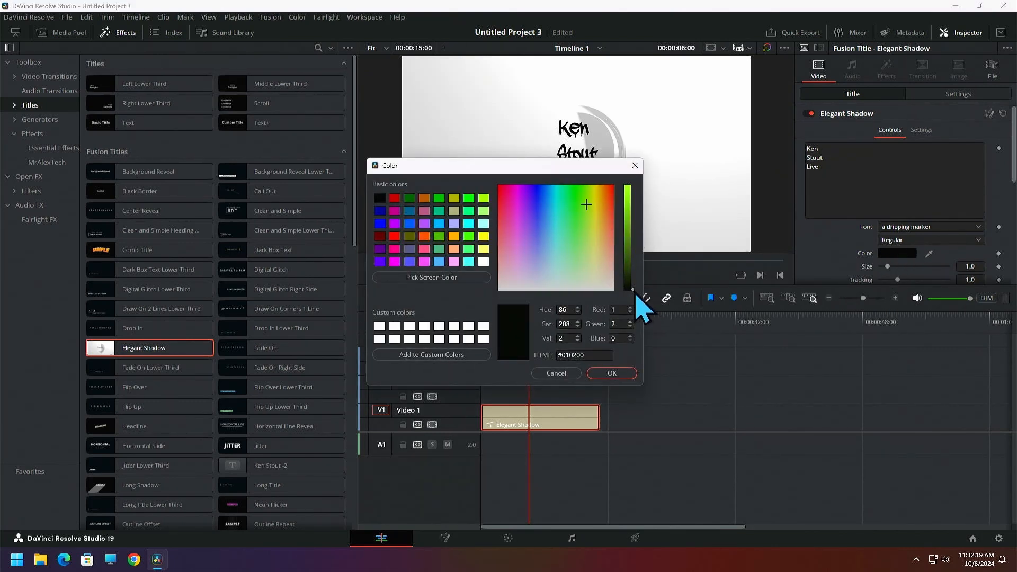
{"action": "left_click_drag", "start_coordinate": [635, 293], "coordinate": [607, 204]}
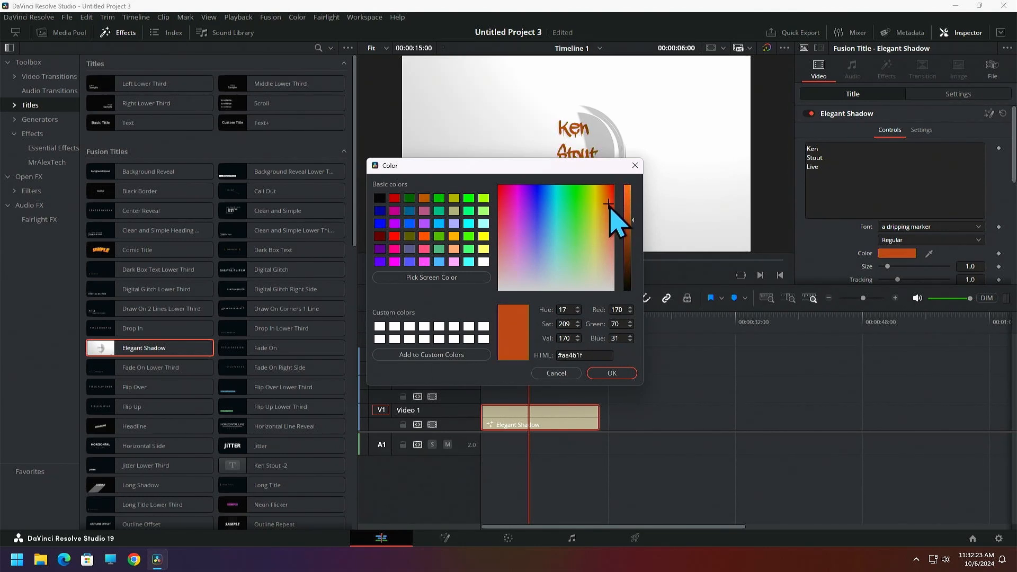
{"action": "left_click", "coordinate": [615, 374]}
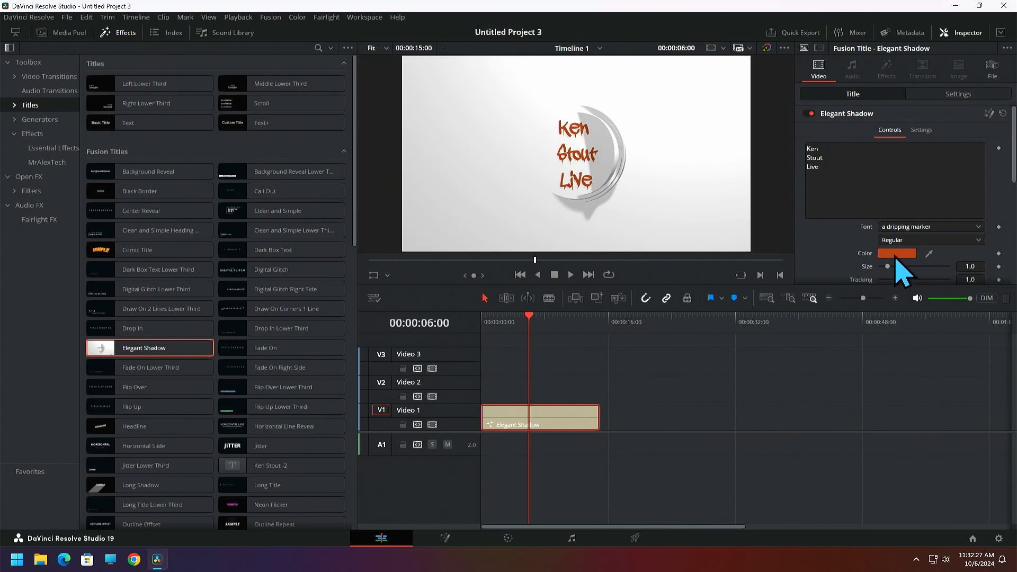
Save the project and return the playhead to the start of the timeline.
{"action": "mouse_move", "coordinate": [888, 267]}
{"action": "left_mouse_down"}
{"action": "mouse_move", "coordinate": [899, 268]}
{"action": "mouse_move", "coordinate": [888, 267]}
{"action": "left_mouse_up"}
{"action": "key", "text": "ctrl+s"}
{"action": "left_click_drag", "start_coordinate": [532, 319], "coordinate": [461, 336]}
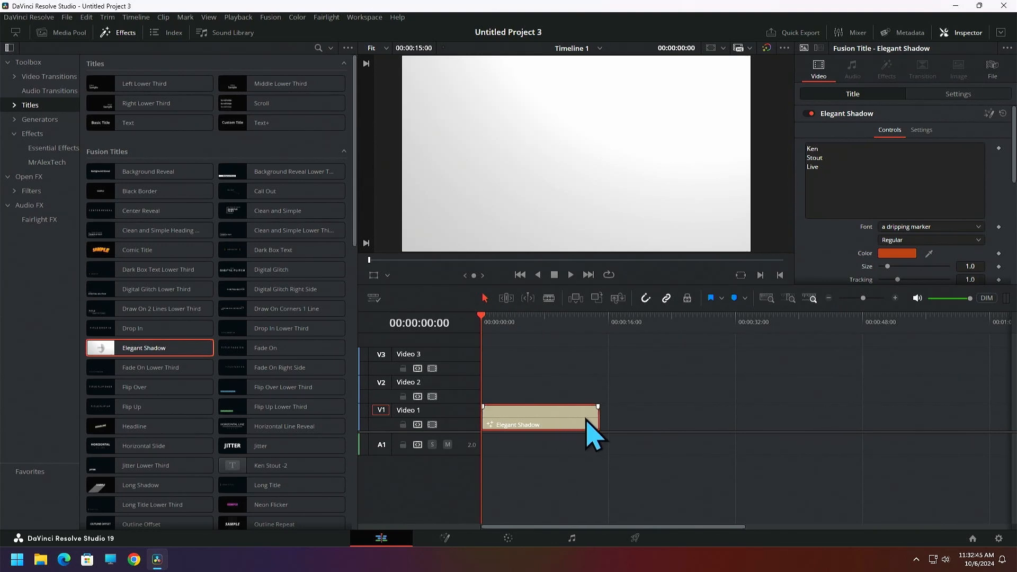
Preview the recolored Elegant Shadow title from the start and move its clip up to the Video 2 track.
{"action": "left_click", "coordinate": [570, 274]}
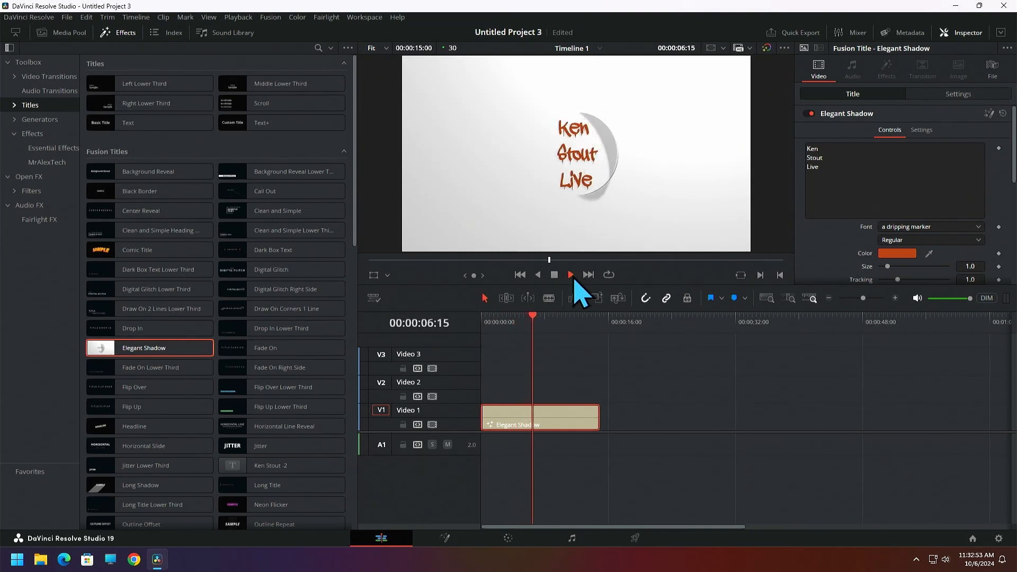
{"action": "left_click", "coordinate": [554, 275]}
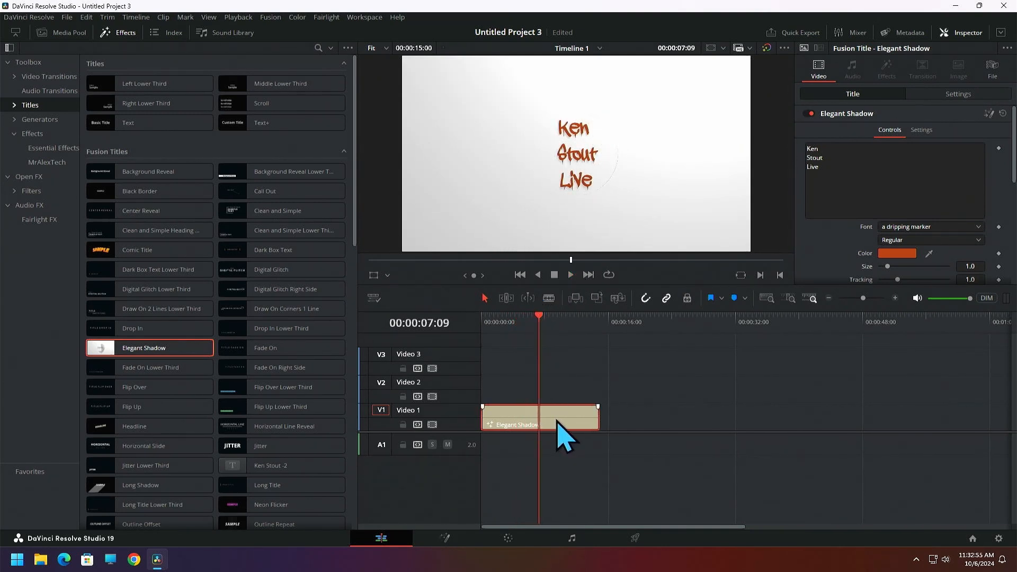
{"action": "left_click_drag", "start_coordinate": [557, 421], "coordinate": [558, 394]}
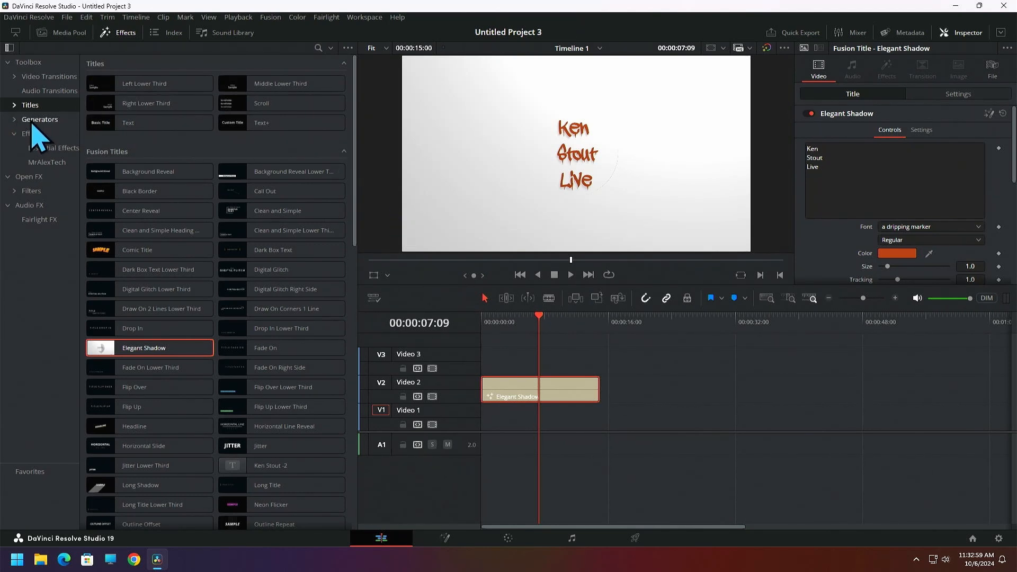
Place a Four Color Gradient generator on Video 1 directly beneath the title and scrub through the overlap.
{"action": "left_click", "coordinate": [35, 123]}
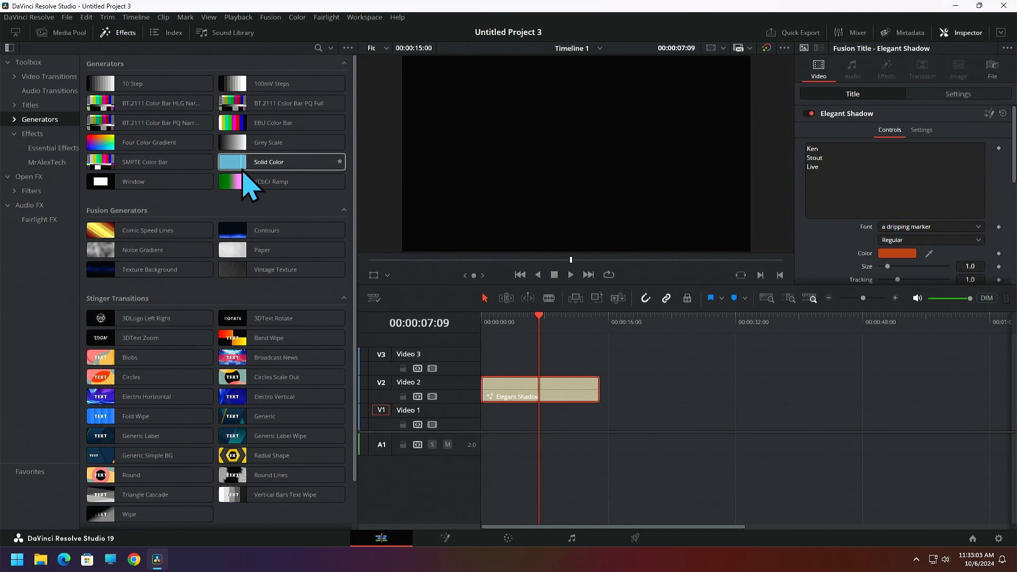
{"action": "left_click_drag", "start_coordinate": [159, 143], "coordinate": [635, 427]}
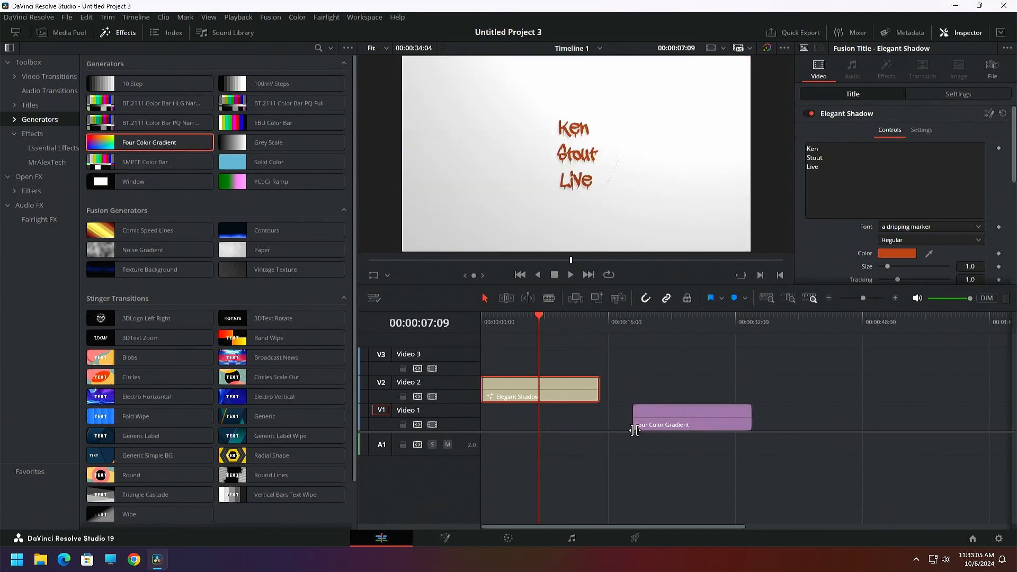
{"action": "left_click_drag", "start_coordinate": [696, 434], "coordinate": [515, 429]}
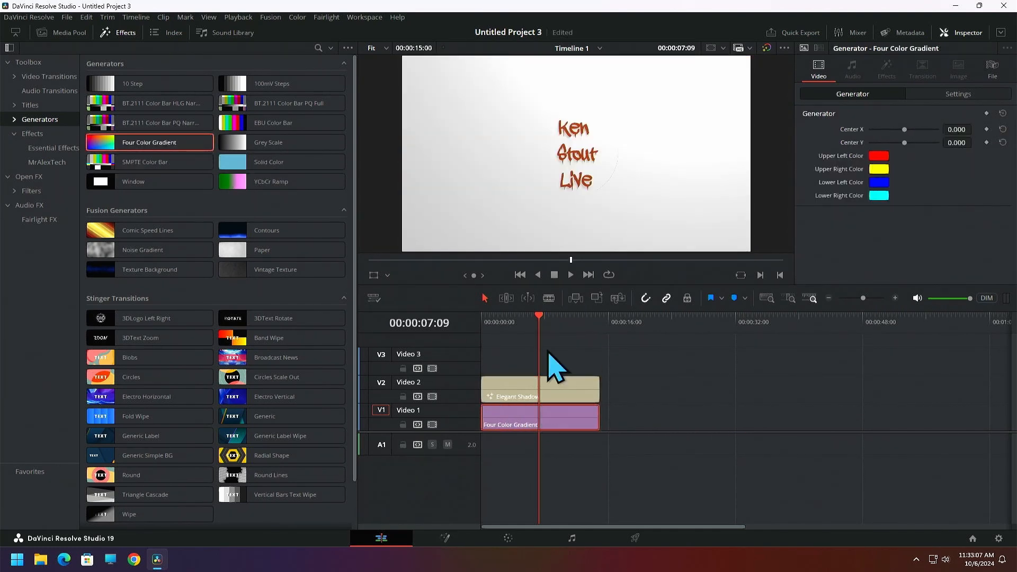
{"action": "left_click_drag", "start_coordinate": [541, 320], "coordinate": [513, 344]}
Test the Four Color Gradient above the title on Video 3, delete it from the timeline and return to the Titles list.
{"action": "left_click_drag", "start_coordinate": [545, 431], "coordinate": [546, 366]}
{"action": "left_click_drag", "start_coordinate": [517, 319], "coordinate": [539, 320]}
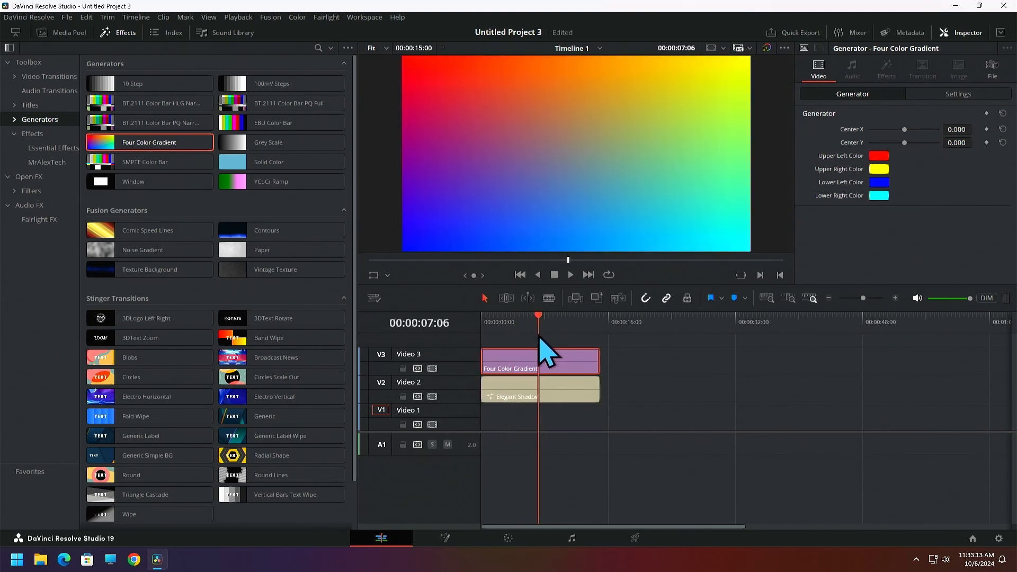
{"action": "left_click_drag", "start_coordinate": [583, 365], "coordinate": [664, 416]}
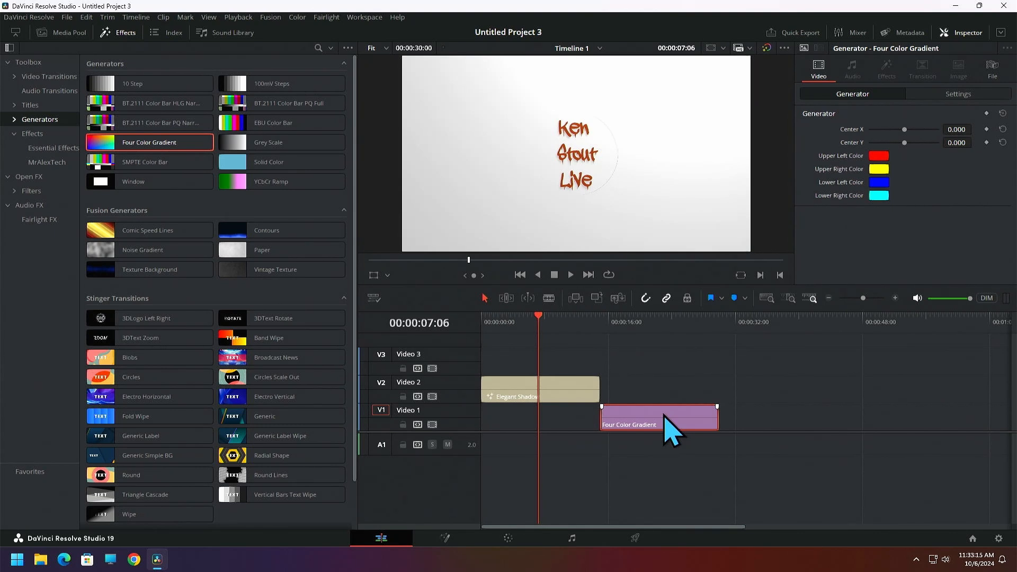
{"action": "key", "text": "Delete"}
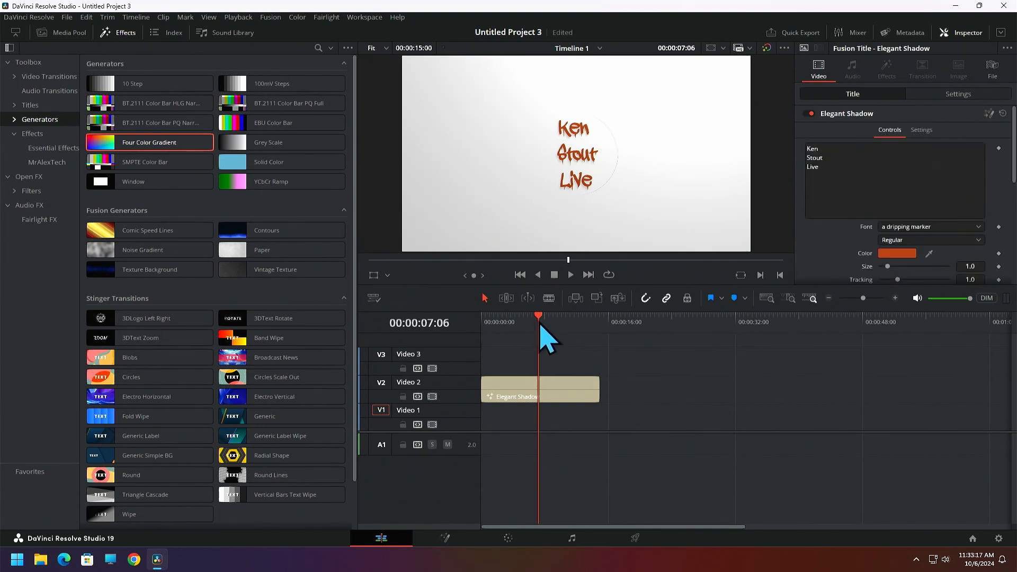
{"action": "left_click", "coordinate": [32, 105]}
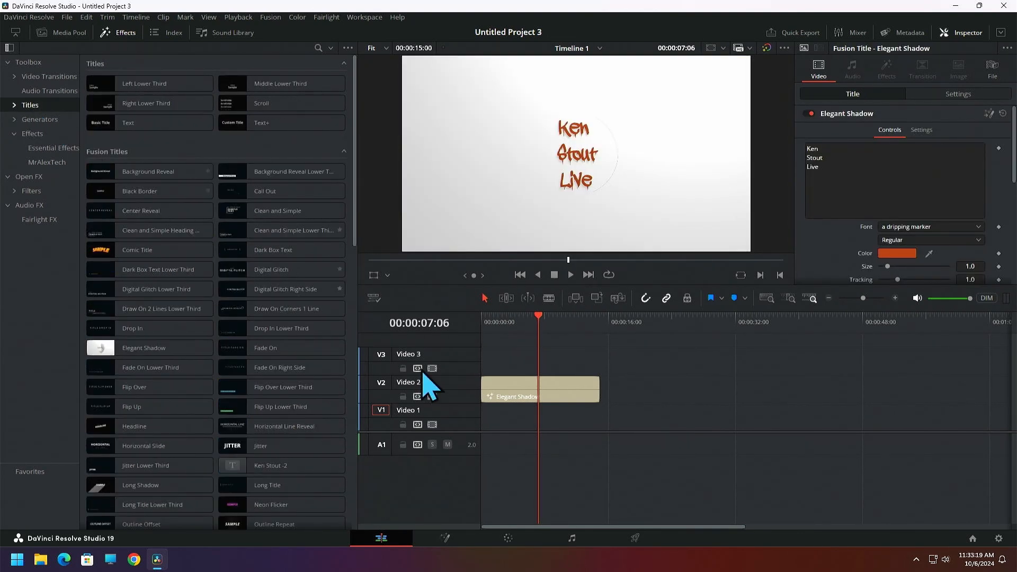
Try adjusting the Elegant Shadow title's Sphere Size with the playhead at 00:00:05:10.
{"action": "left_click_drag", "start_coordinate": [536, 319], "coordinate": [526, 340]}
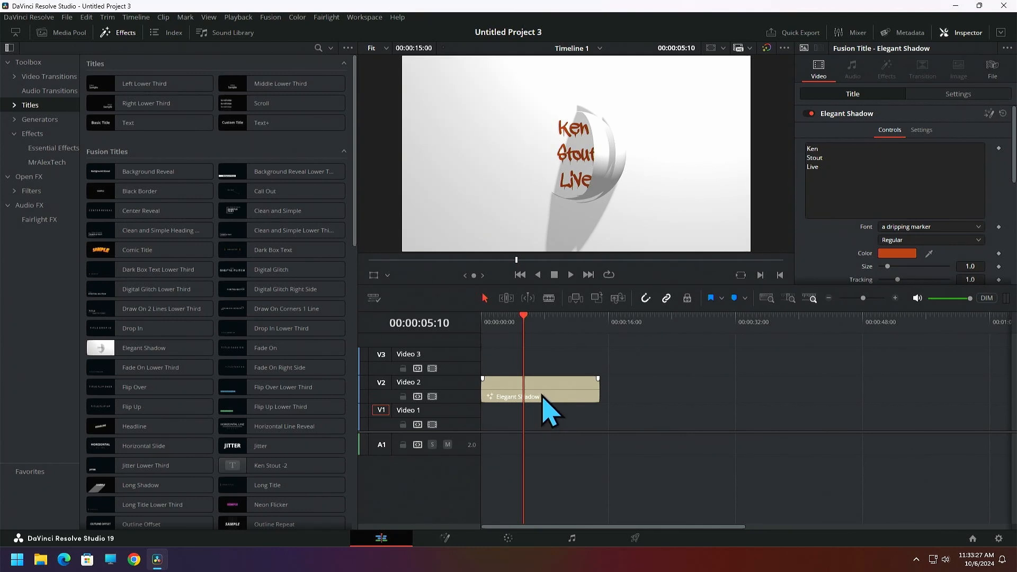
{"action": "left_click", "coordinate": [543, 398]}
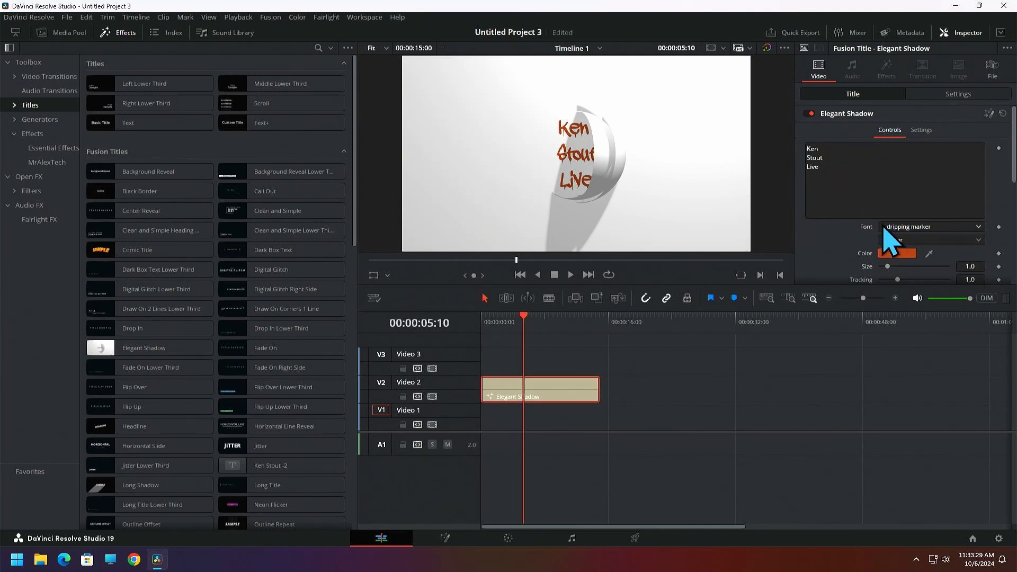
{"action": "scroll", "coordinate": [884, 230], "scroll_direction": "down", "scroll_amount": 8}
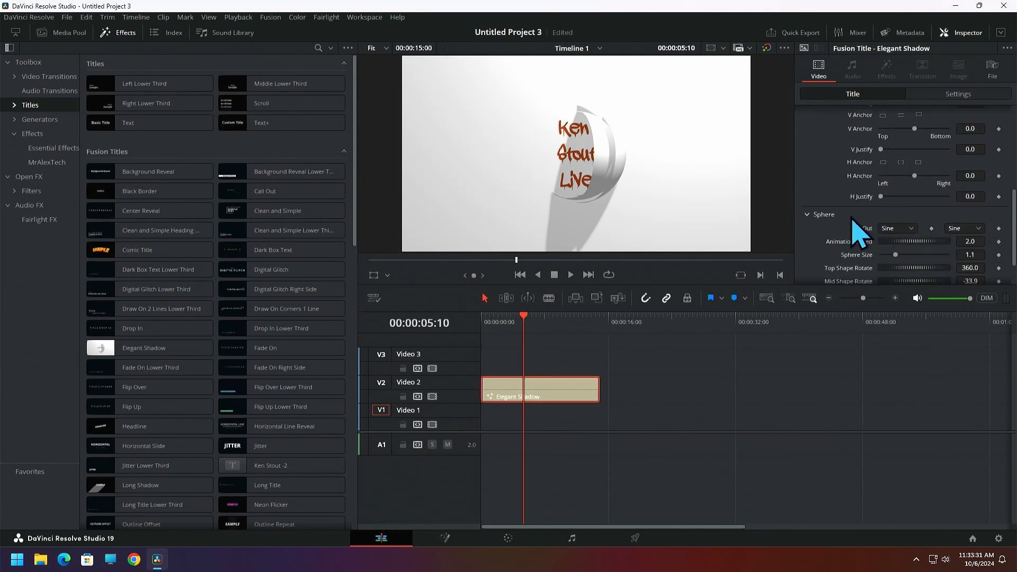
{"action": "scroll", "coordinate": [843, 227], "scroll_direction": "down", "scroll_amount": 2}
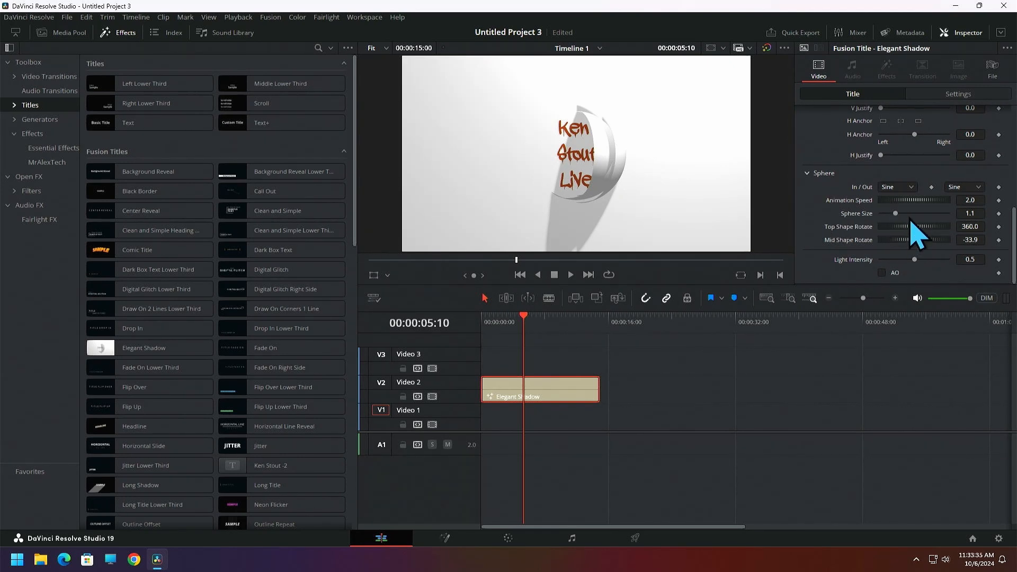
{"action": "mouse_move", "coordinate": [895, 214]}
{"action": "left_mouse_down"}
{"action": "mouse_move", "coordinate": [910, 233]}
{"action": "mouse_move", "coordinate": [903, 219]}
{"action": "mouse_move", "coordinate": [895, 227]}
{"action": "left_mouse_up"}
Set the title's text size to 1.14.
{"action": "scroll", "coordinate": [873, 223], "scroll_direction": "up", "scroll_amount": 5}
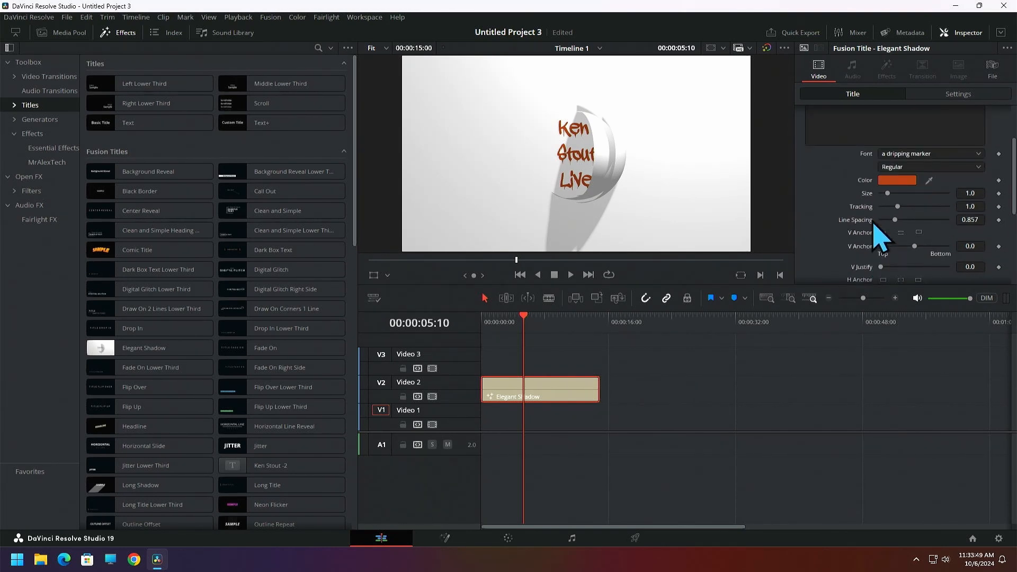
{"action": "scroll", "coordinate": [874, 225], "scroll_direction": "up", "scroll_amount": 1}
{"action": "left_click_drag", "start_coordinate": [965, 259], "coordinate": [975, 259]}
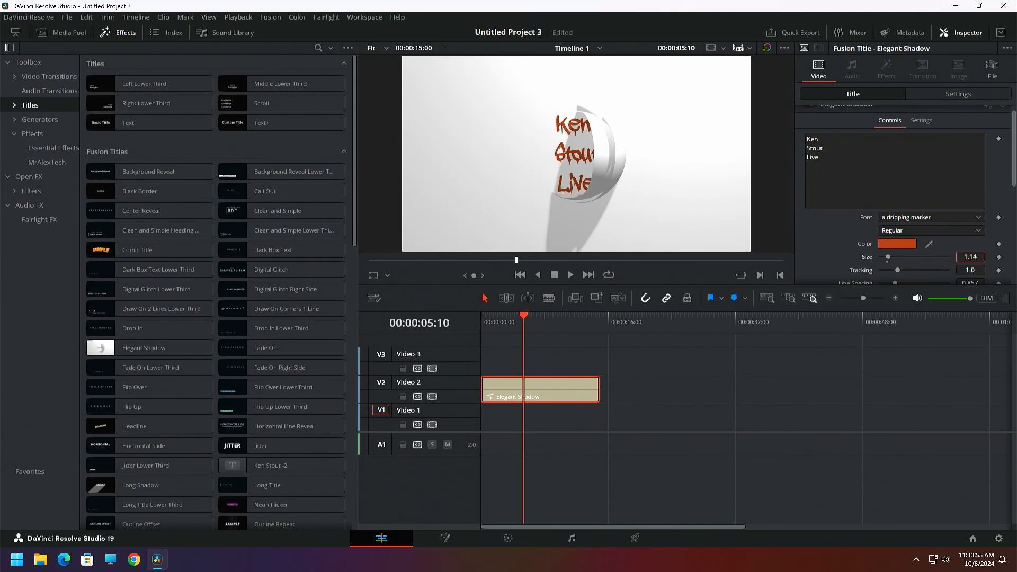
Lower the sphere's Light Intensity to 0.157 with the playhead at 00:00:05:06.
{"action": "mouse_move", "coordinate": [526, 323]}
{"action": "left_mouse_down"}
{"action": "mouse_move", "coordinate": [491, 320]}
{"action": "mouse_move", "coordinate": [540, 329]}
{"action": "mouse_move", "coordinate": [516, 329]}
{"action": "mouse_move", "coordinate": [526, 340]}
{"action": "left_mouse_up"}
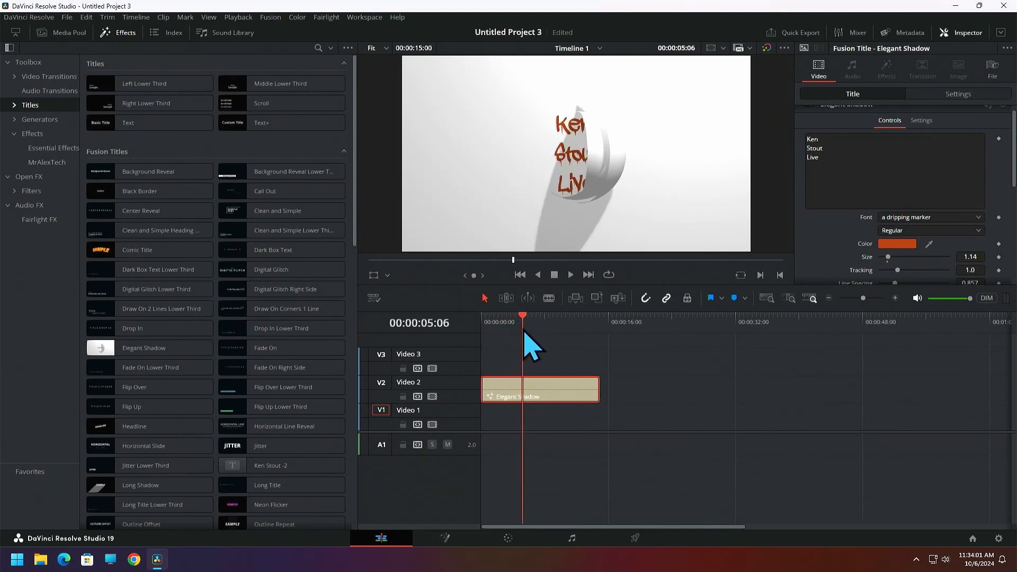
{"action": "scroll", "coordinate": [850, 246], "scroll_direction": "down", "scroll_amount": 5}
{"action": "scroll", "coordinate": [854, 254], "scroll_direction": "down", "scroll_amount": 3}
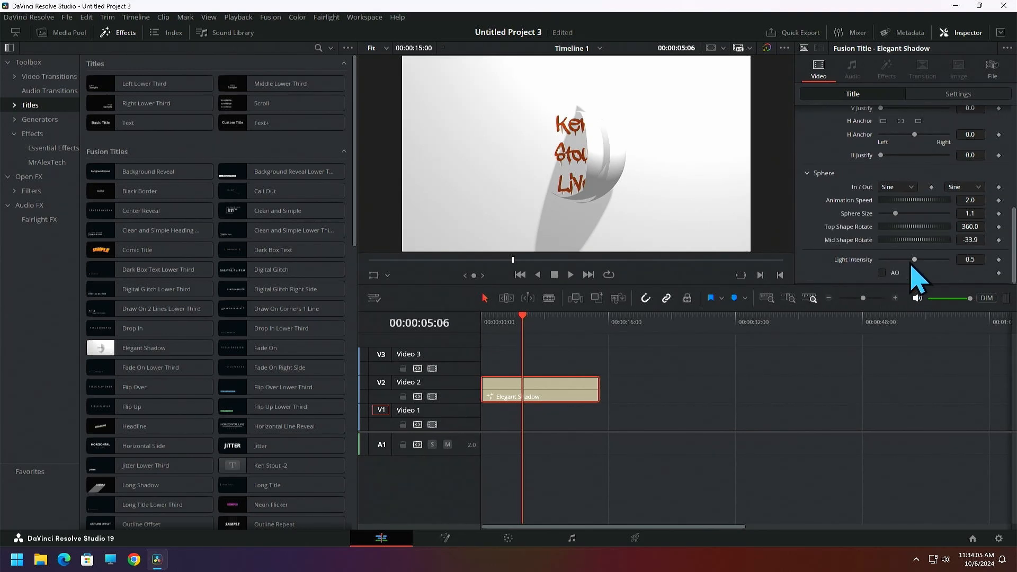
{"action": "left_click_drag", "start_coordinate": [915, 260], "coordinate": [892, 260]}
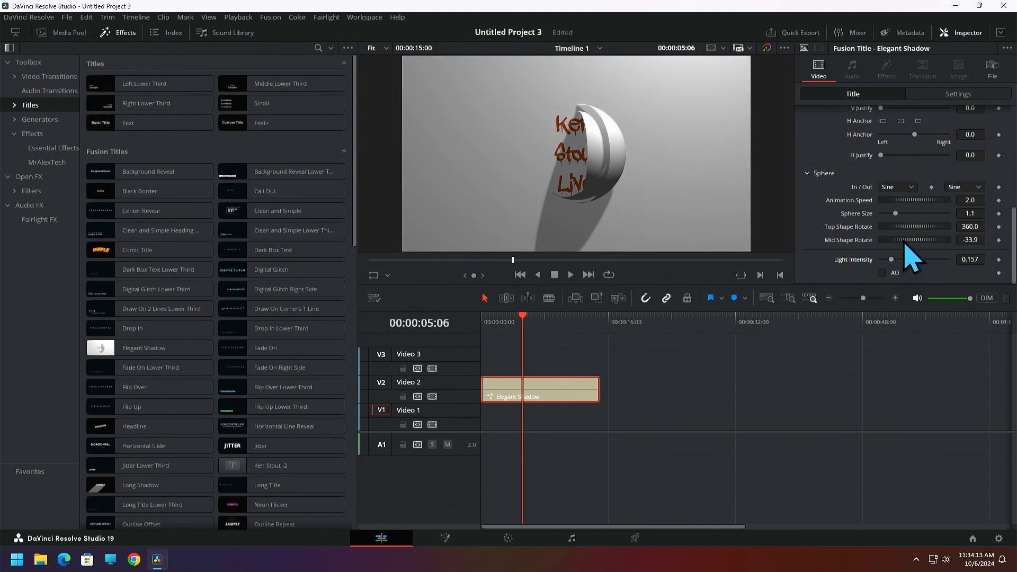
Try rotating the sphere's parts with Top Shape Rotate at 318.3 and Mid Shape Rotate at 47.0.
{"action": "mouse_move", "coordinate": [905, 243]}
{"action": "left_mouse_down"}
{"action": "mouse_move", "coordinate": [923, 246]}
{"action": "mouse_move", "coordinate": [903, 233]}
{"action": "left_mouse_up"}
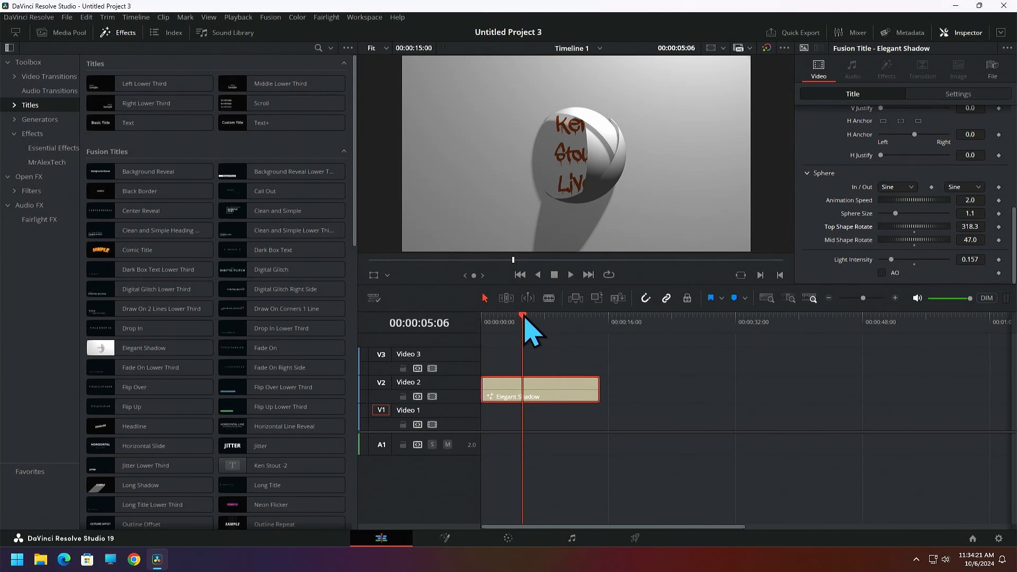
Keyframe Top Shape Rotate and Mid Shape Rotate at 360.0 and -33.9 at the start, and at 253.0 and 49.6 at 00:00:05:00.
{"action": "left_click_drag", "start_coordinate": [529, 322], "coordinate": [484, 337]}
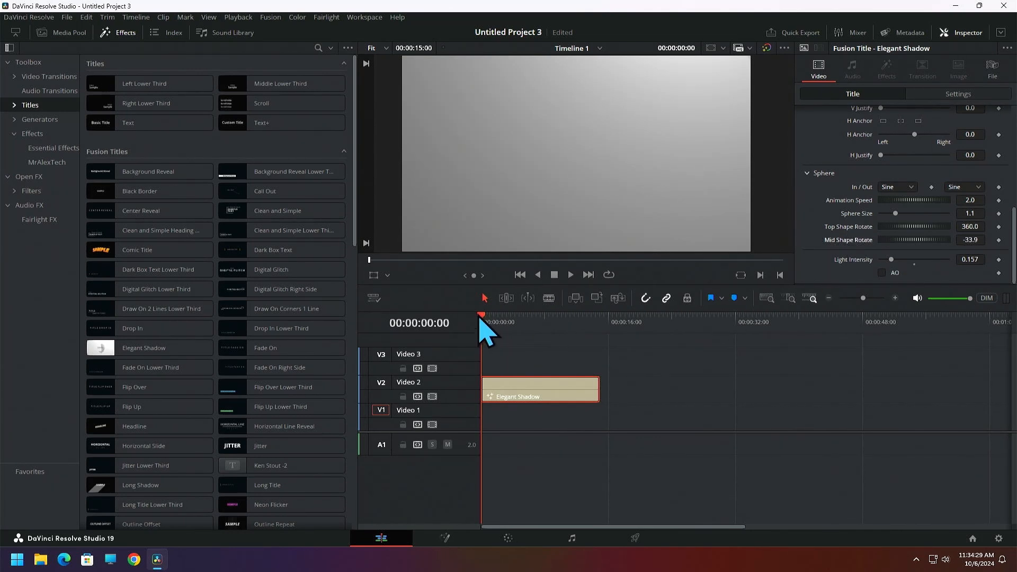
{"action": "mouse_move", "coordinate": [483, 320]}
{"action": "left_mouse_down"}
{"action": "mouse_move", "coordinate": [570, 339]}
{"action": "mouse_move", "coordinate": [469, 334]}
{"action": "left_mouse_up"}
{"action": "mouse_move", "coordinate": [484, 321]}
{"action": "left_mouse_down"}
{"action": "mouse_move", "coordinate": [598, 334]}
{"action": "mouse_move", "coordinate": [522, 330]}
{"action": "left_mouse_up"}
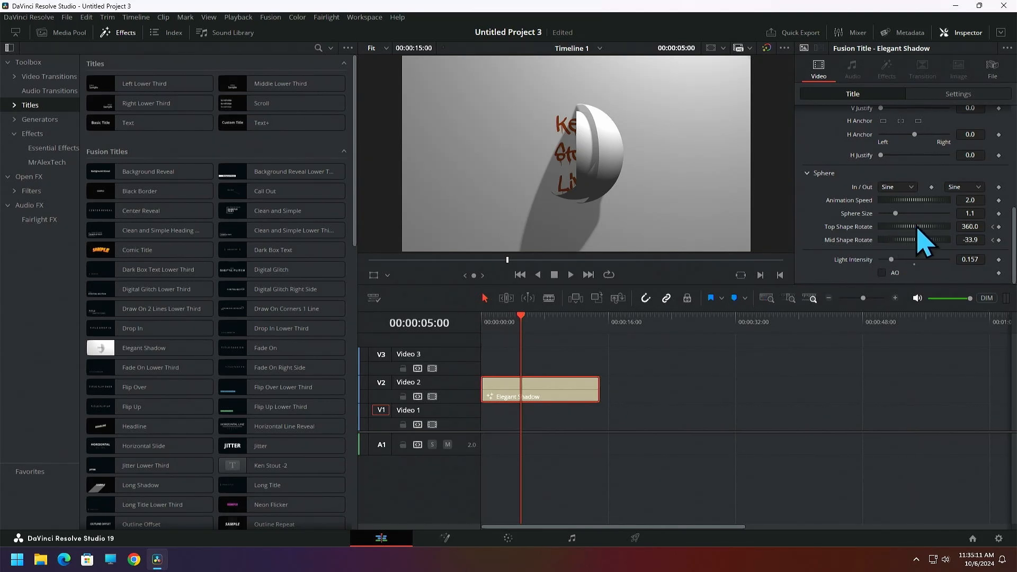
{"action": "left_click_drag", "start_coordinate": [917, 231], "coordinate": [895, 243]}
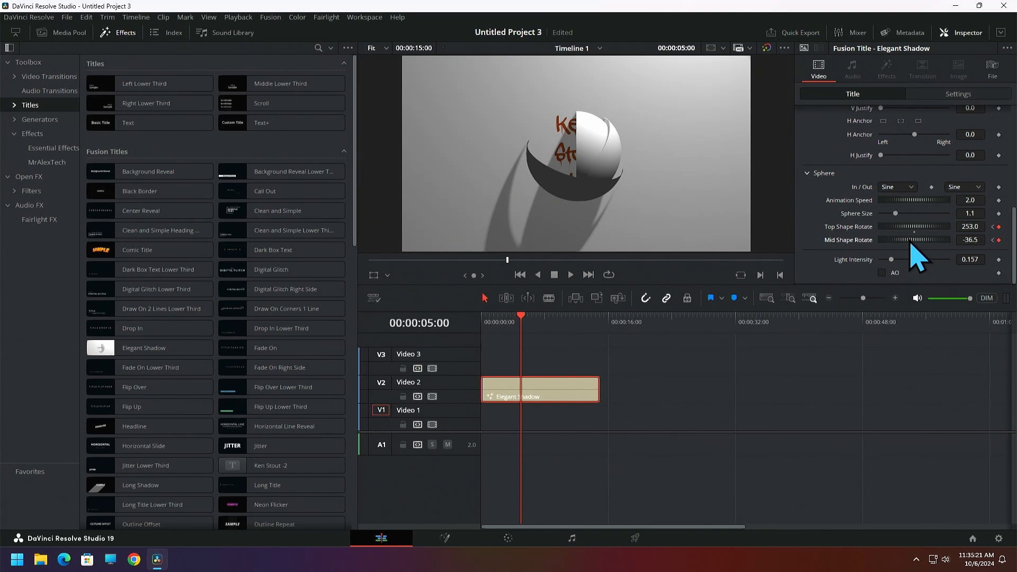
{"action": "left_click_drag", "start_coordinate": [908, 242], "coordinate": [928, 247]}
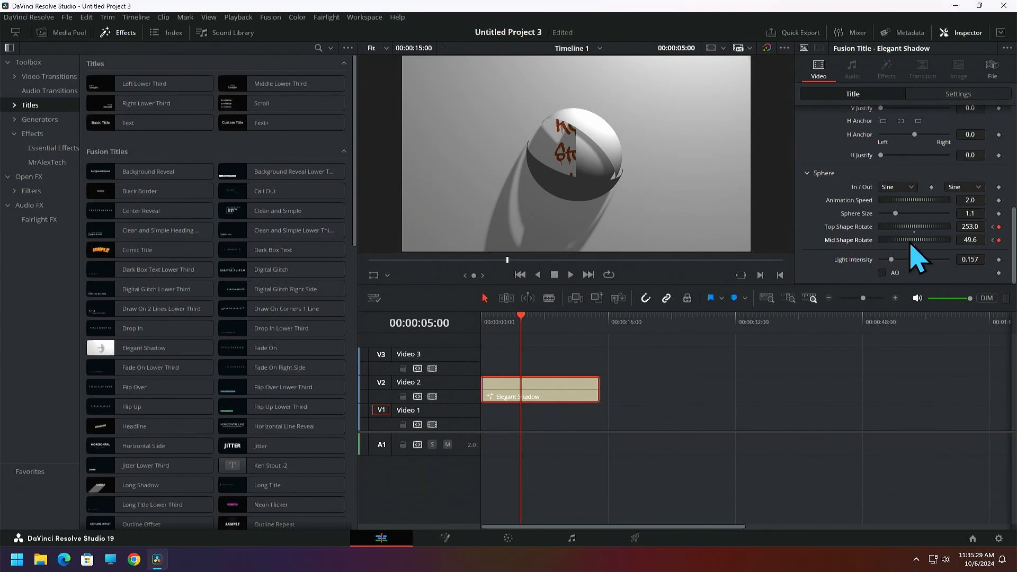
Keyframe Top Shape Rotate at 360.0 and Mid Shape Rotate at -33.9 at 00:00:10:00, and return the playhead to the start.
{"action": "key", "text": "space"}
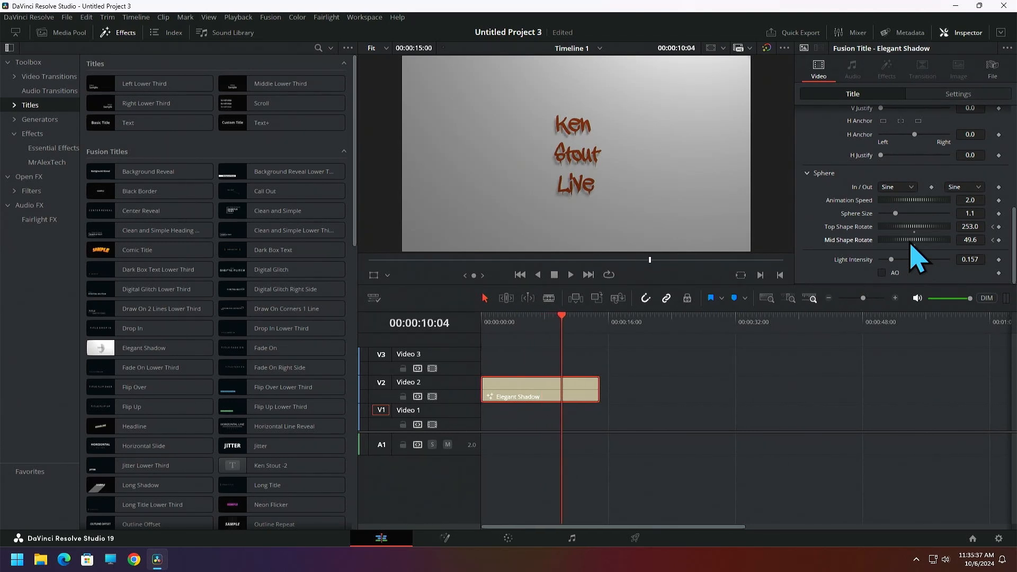
{"action": "key", "text": "Left"}
{"action": "key", "text": "Left"}
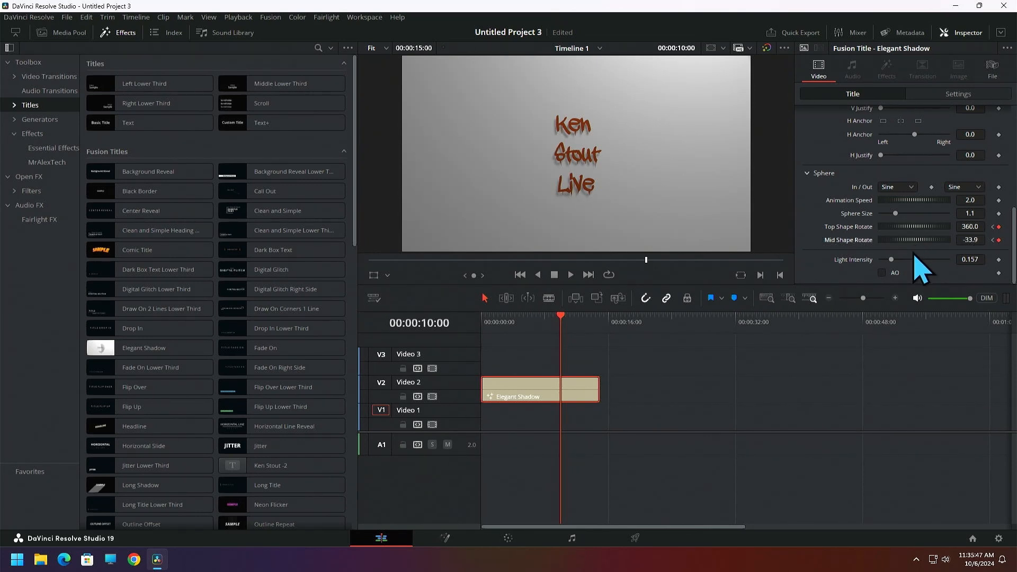
{"action": "left_click", "coordinate": [567, 320]}
{"action": "left_click_drag", "start_coordinate": [571, 321], "coordinate": [484, 275]}
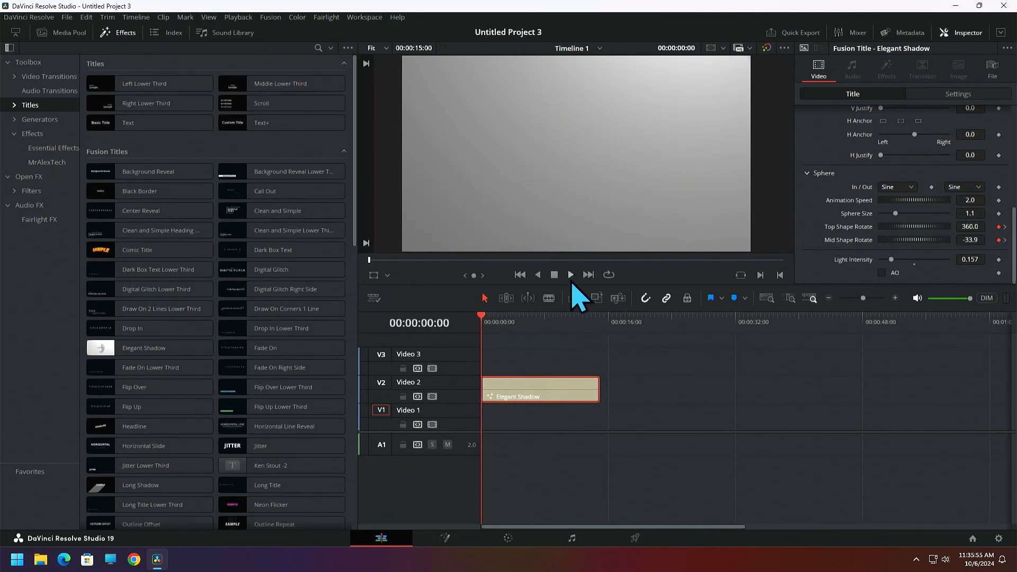
Hide the Effects library and enlarge the timeline viewer by shrinking the timeline area.
{"action": "left_click", "coordinate": [119, 33]}
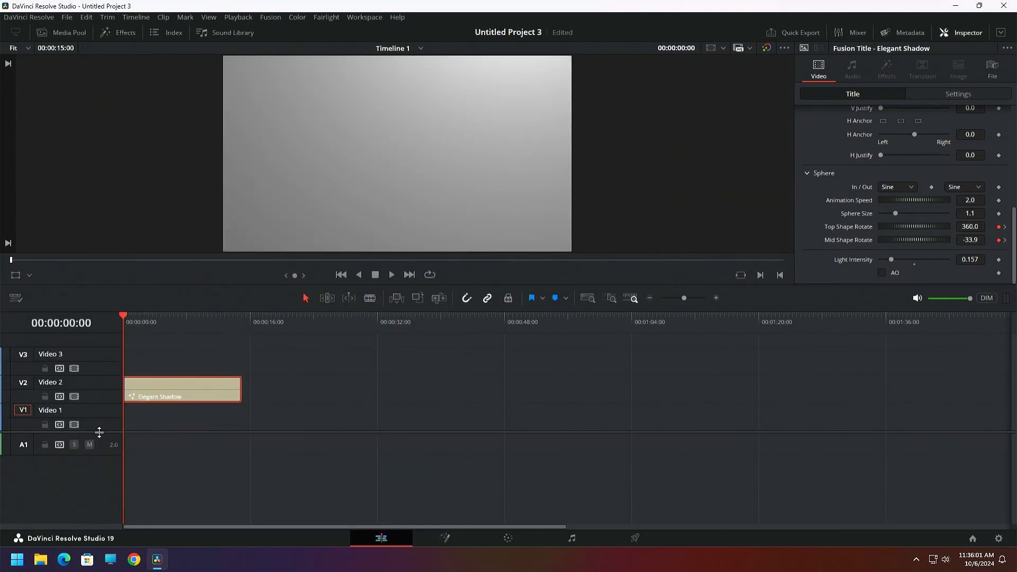
{"action": "left_click_drag", "start_coordinate": [99, 432], "coordinate": [98, 507]}
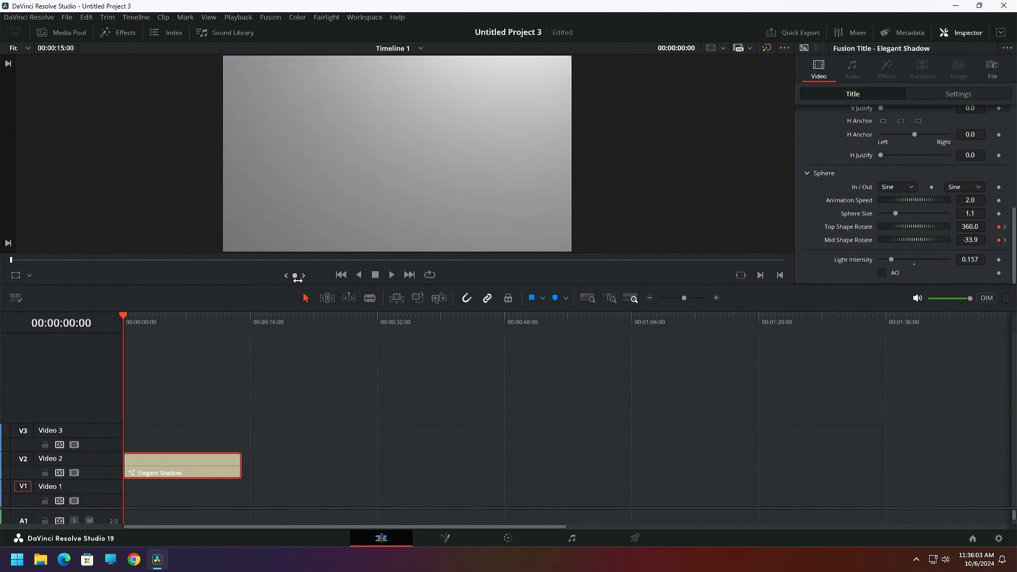
{"action": "left_click_drag", "start_coordinate": [297, 284], "coordinate": [297, 392]}
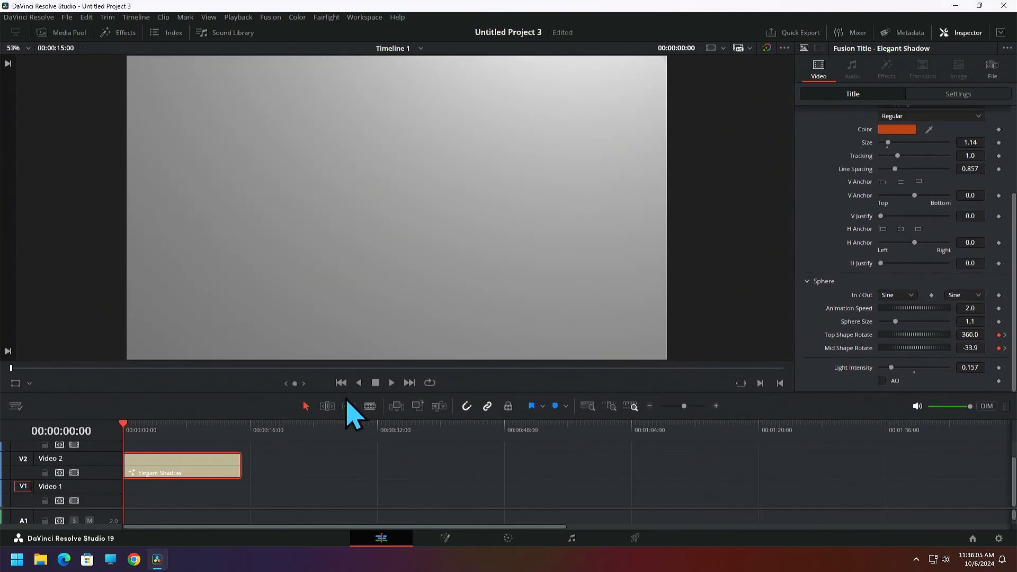
Preview the keyframed sphere animation from the start and check the frames between 00:00:05:00 and 00:00:06:06.
{"action": "left_click", "coordinate": [391, 383]}
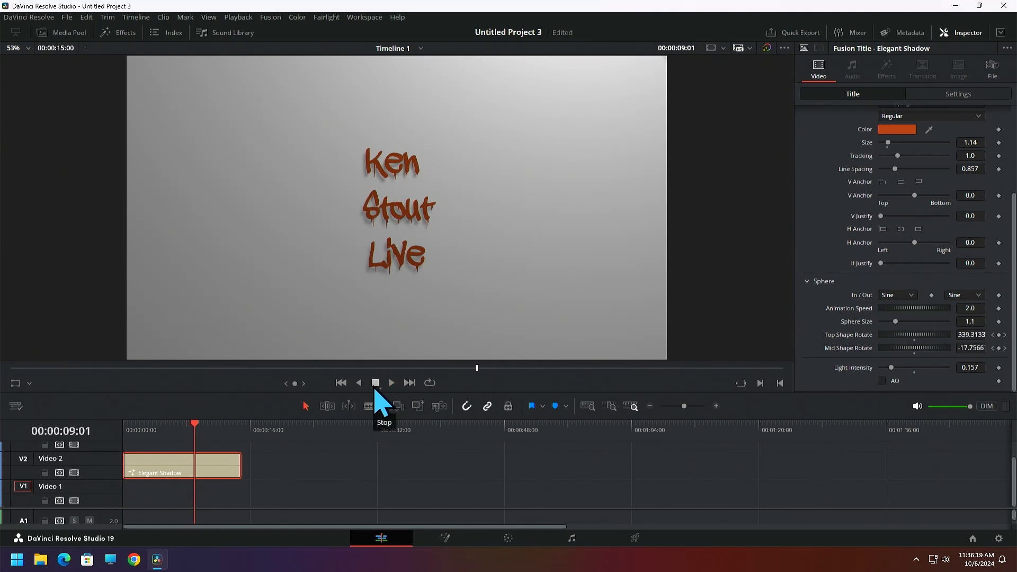
{"action": "left_click_drag", "start_coordinate": [196, 424], "coordinate": [164, 445]}
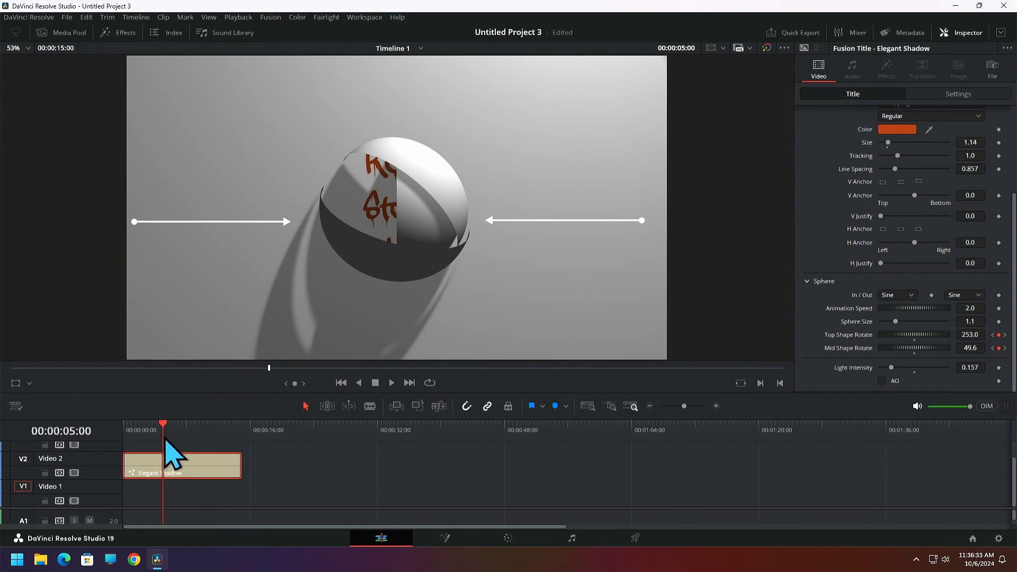
{"action": "left_click_drag", "start_coordinate": [163, 445], "coordinate": [172, 446]}
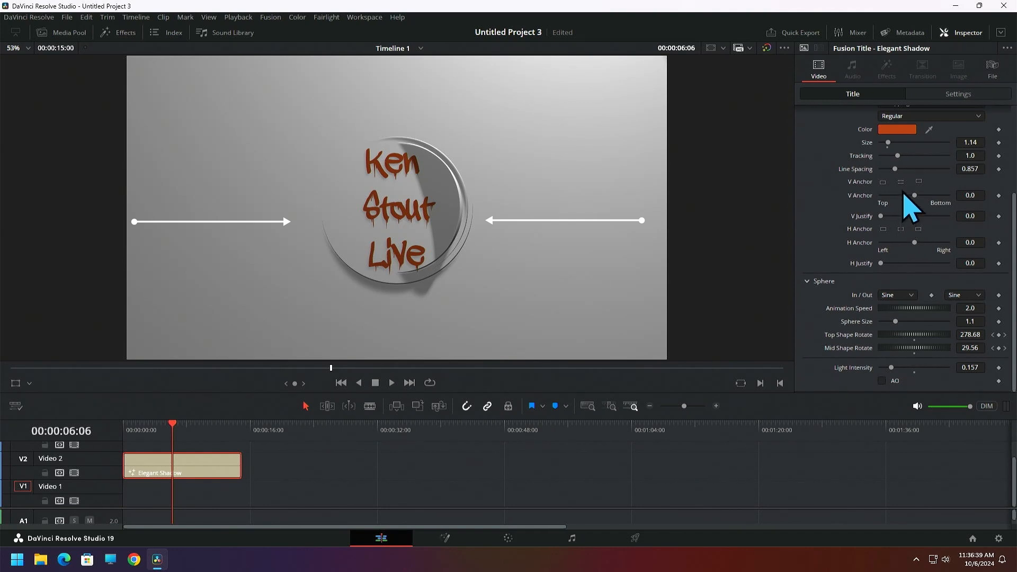
Enable Dynamic Zoom in the Elegant Shadow clip's settings.
{"action": "left_click", "coordinate": [956, 95]}
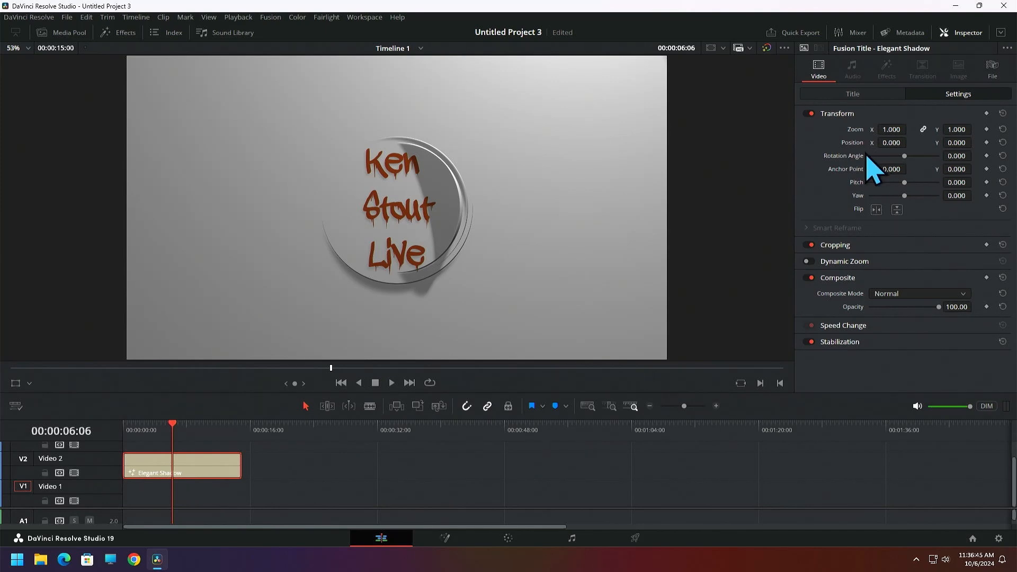
{"action": "left_click", "coordinate": [808, 262]}
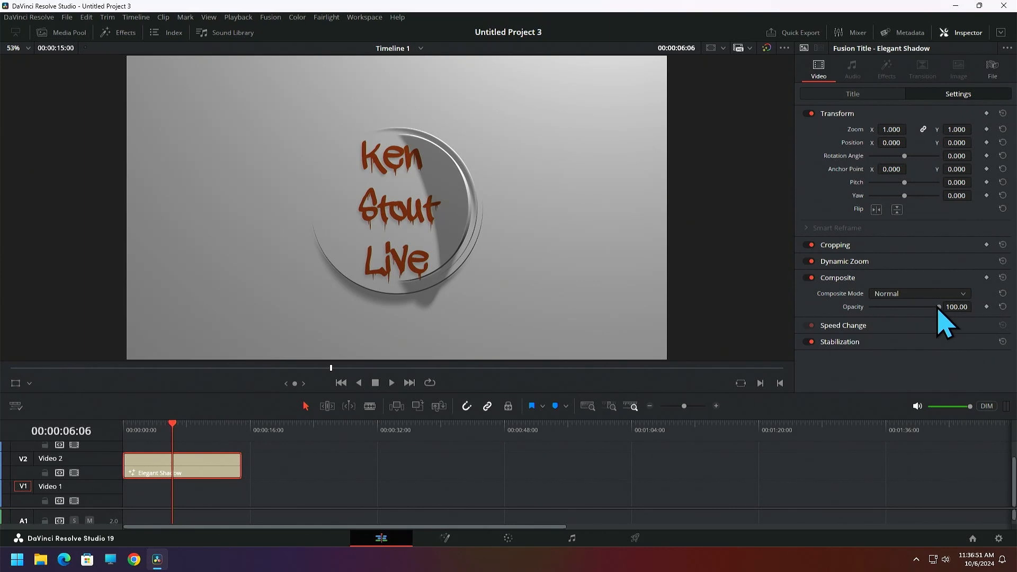
Lower the Elegant Shadow clip's opacity to 83.21 and open the clip on the Fusion page.
{"action": "mouse_move", "coordinate": [938, 308]}
{"action": "left_mouse_down"}
{"action": "mouse_move", "coordinate": [874, 320]}
{"action": "mouse_move", "coordinate": [930, 322]}
{"action": "left_mouse_up"}
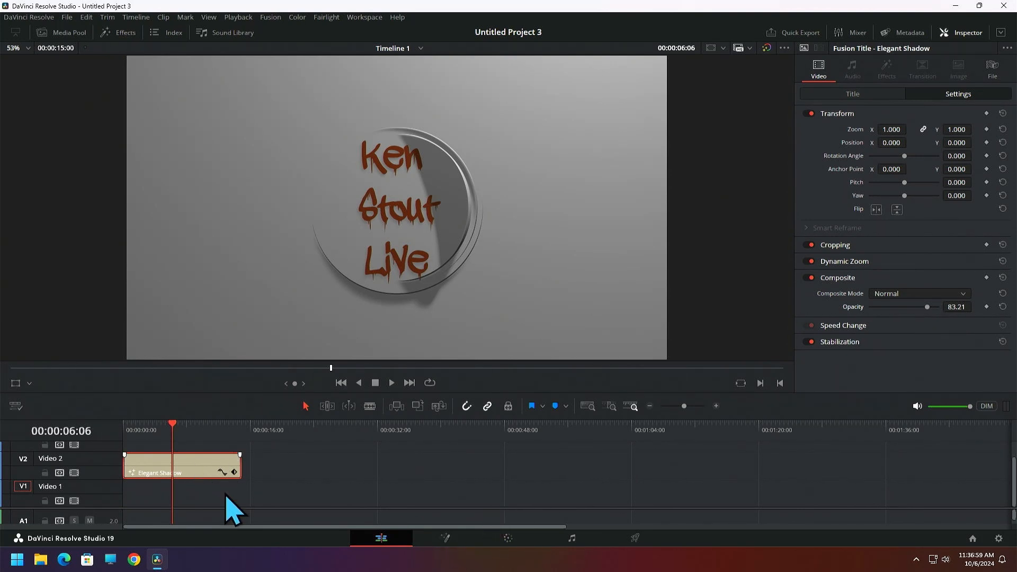
{"action": "left_click", "coordinate": [440, 542]}
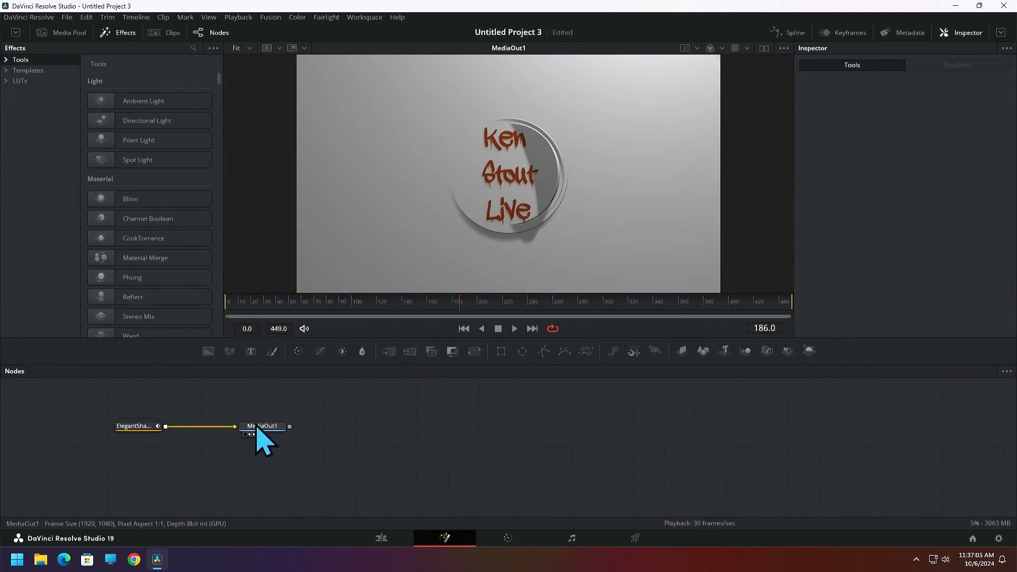
Expand the ElegantShadow group, place MediaOut1 clear of it, and enlarge the node area so that the whole group fits.
{"action": "left_click_drag", "start_coordinate": [256, 431], "coordinate": [740, 424]}
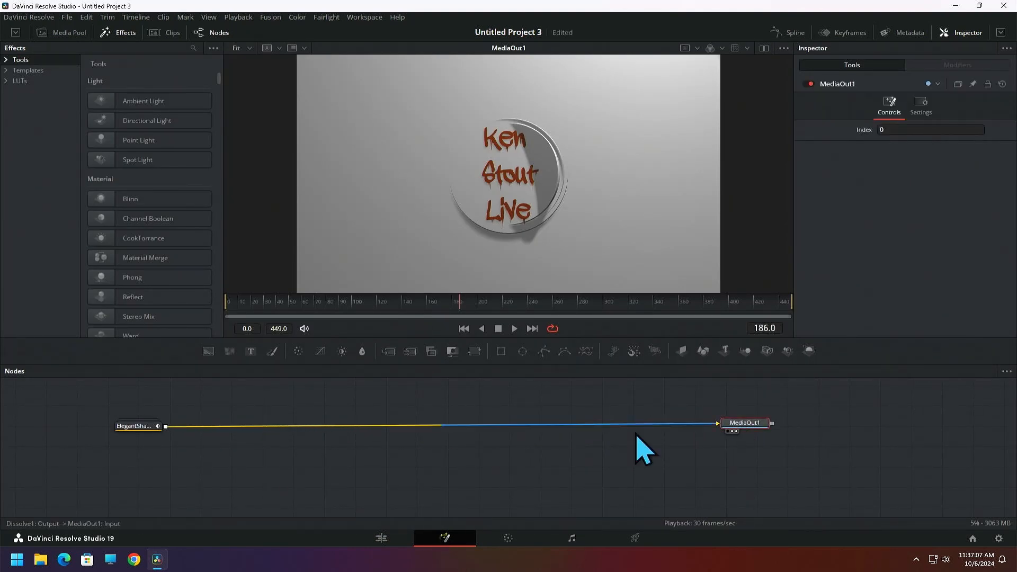
{"action": "double_click", "coordinate": [144, 427]}
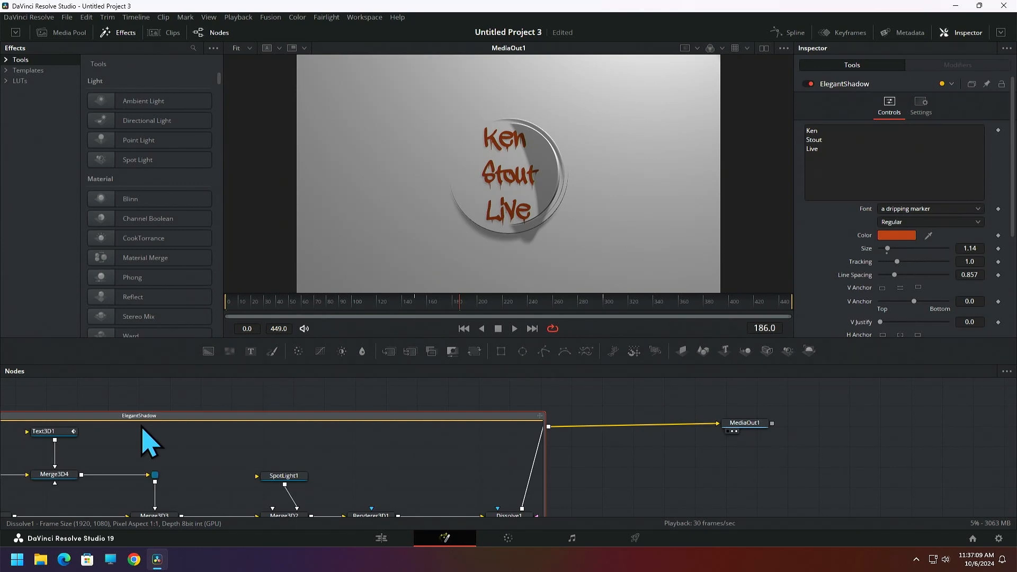
{"action": "left_click_drag", "start_coordinate": [232, 411], "coordinate": [331, 412]}
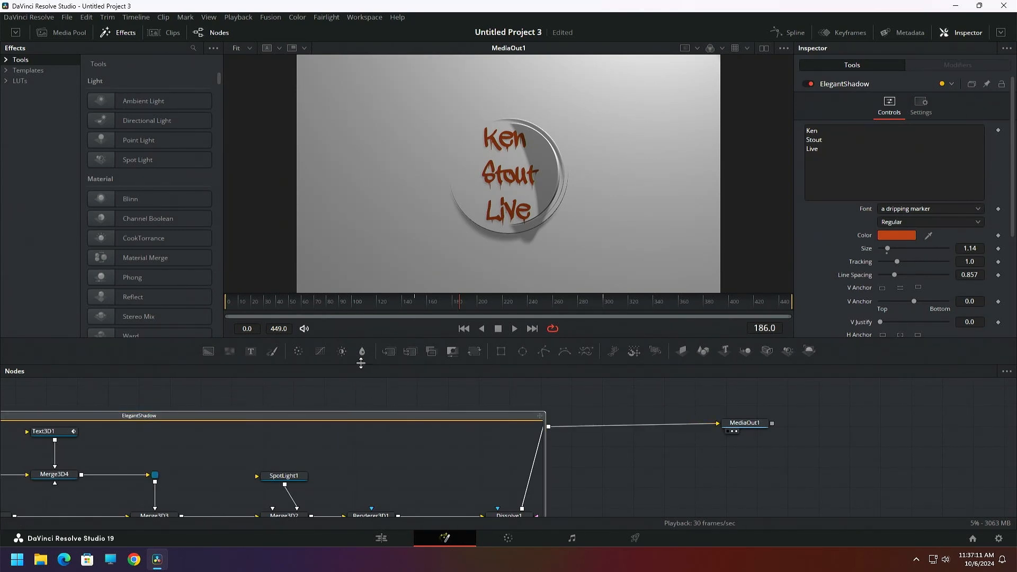
{"action": "left_click_drag", "start_coordinate": [361, 364], "coordinate": [424, 193]}
{"action": "left_click_drag", "start_coordinate": [386, 261], "coordinate": [545, 261]}
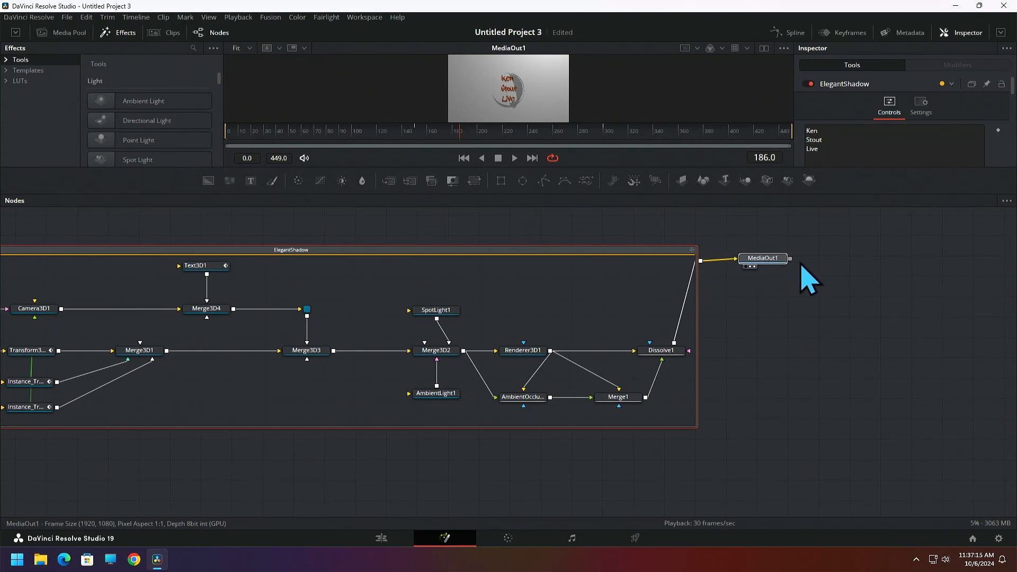
{"action": "left_click_drag", "start_coordinate": [783, 261], "coordinate": [939, 329]}
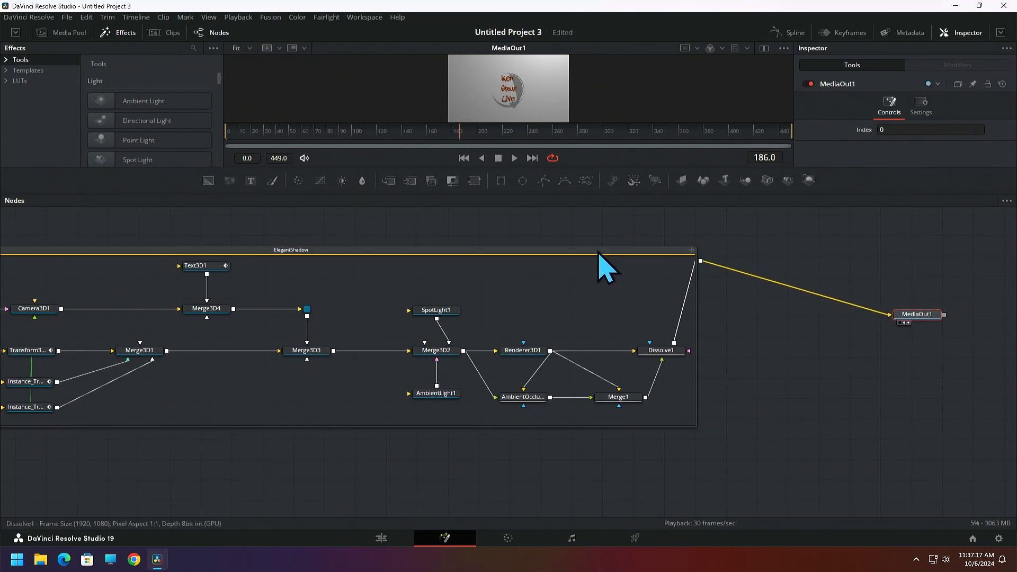
{"action": "left_click_drag", "start_coordinate": [599, 253], "coordinate": [753, 254]}
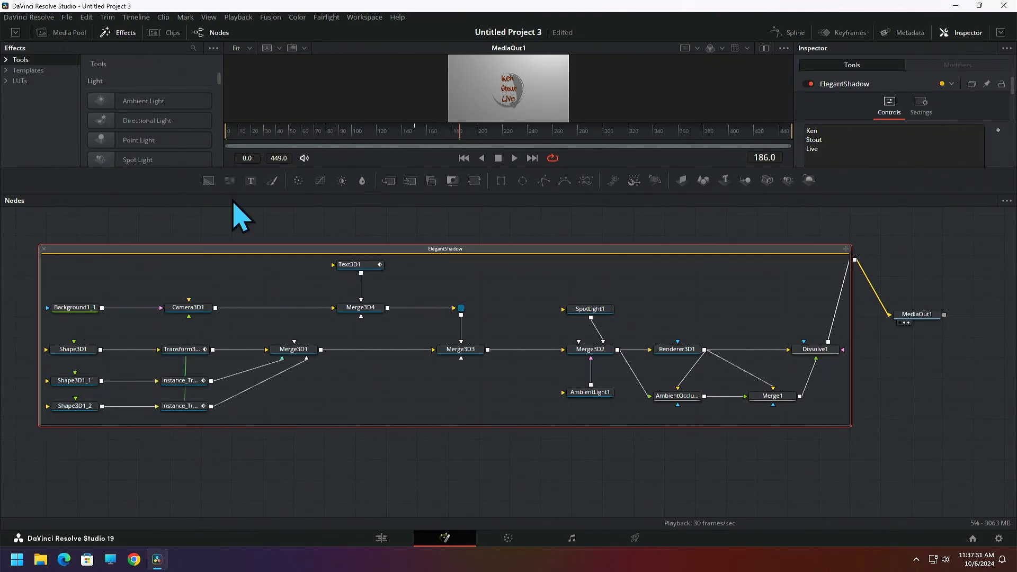
{"action": "left_click_drag", "start_coordinate": [234, 195], "coordinate": [234, 258]}
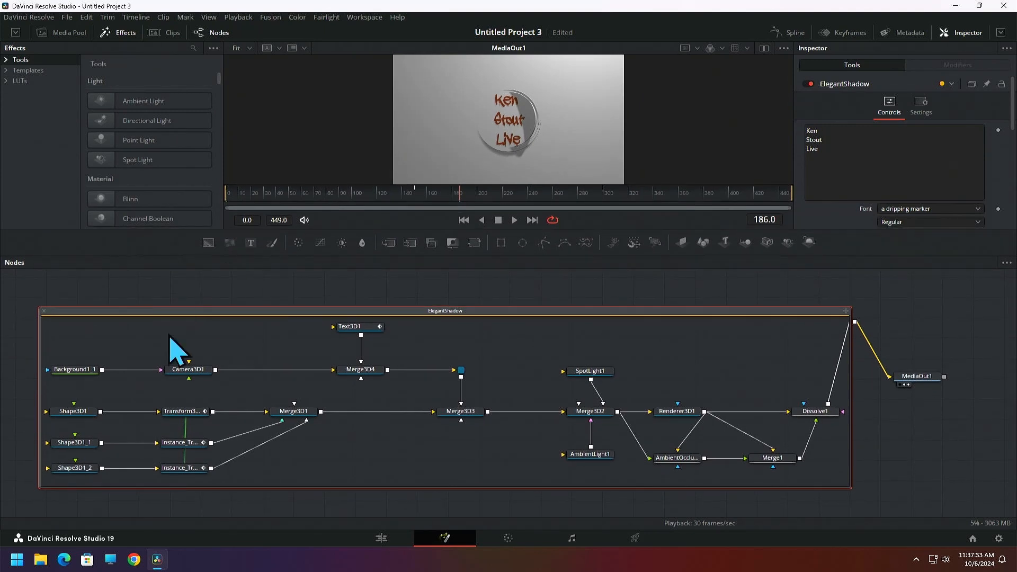
Set the Background1_1 node's solid color to the dark blue #466176.
{"action": "left_click", "coordinate": [64, 370]}
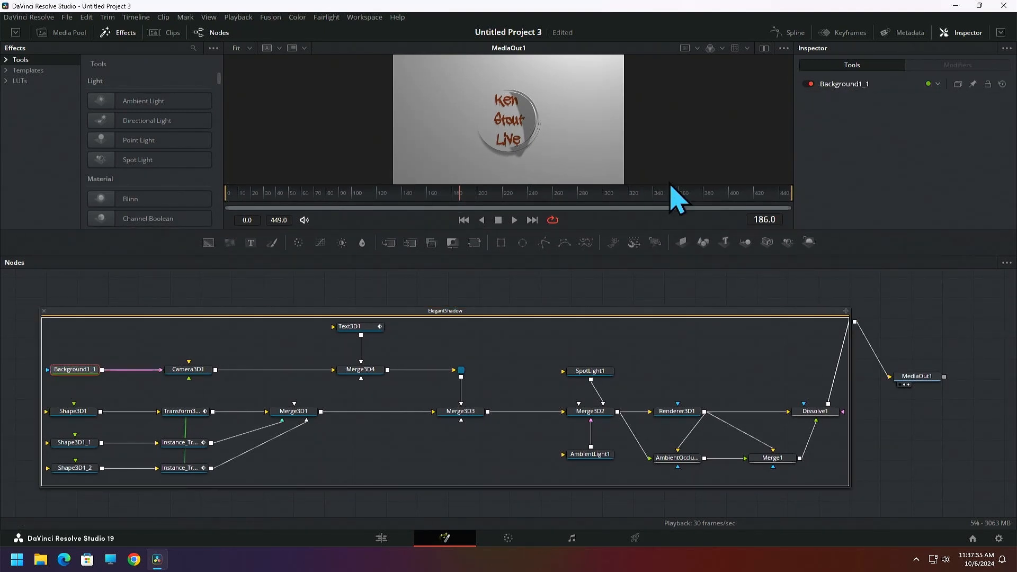
{"action": "left_click", "coordinate": [833, 84]}
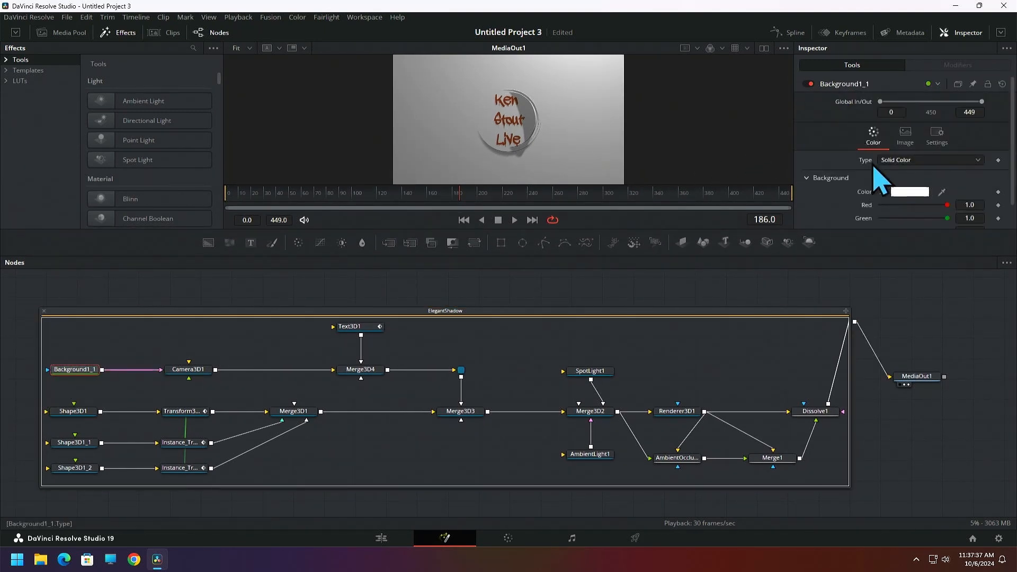
{"action": "left_click", "coordinate": [900, 195]}
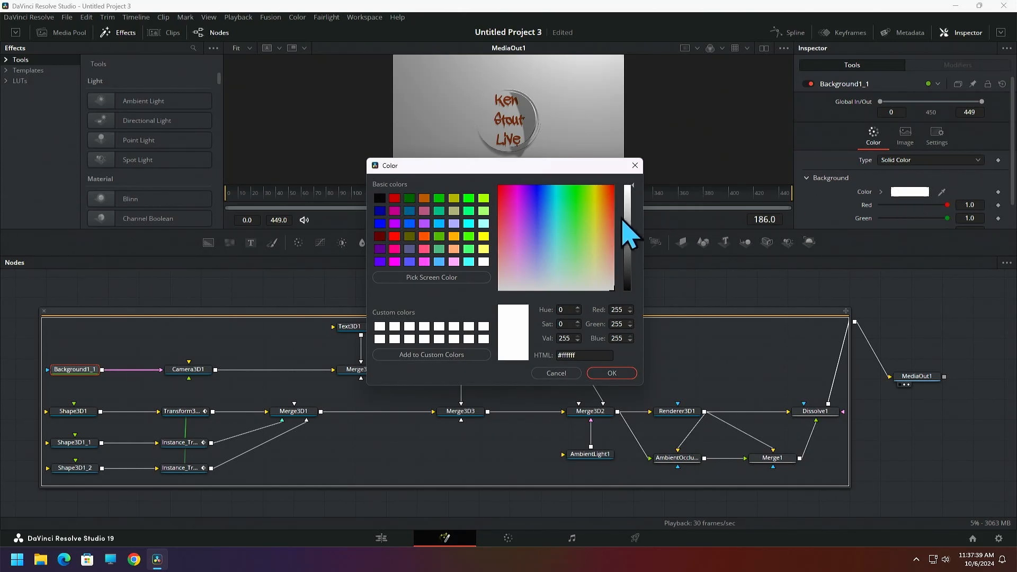
{"action": "left_click_drag", "start_coordinate": [635, 200], "coordinate": [547, 248]}
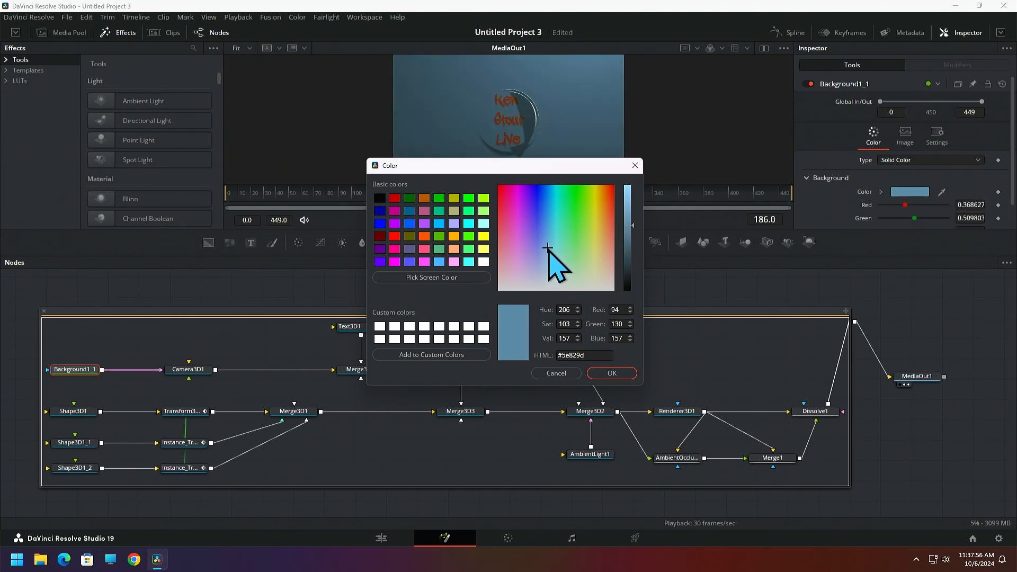
{"action": "left_click", "coordinate": [634, 227]}
{"action": "left_click_drag", "start_coordinate": [635, 231], "coordinate": [636, 245]}
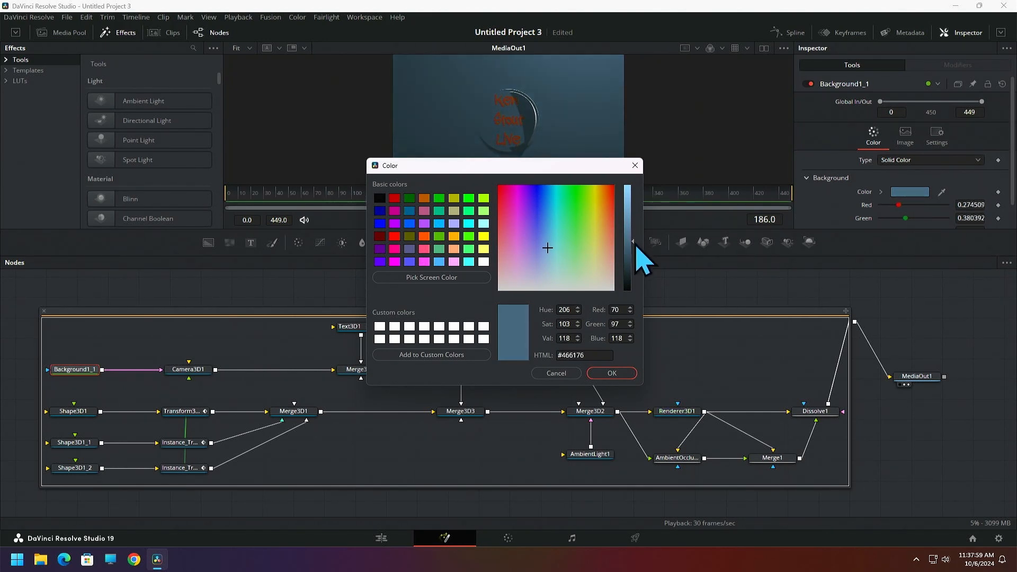
{"action": "left_click", "coordinate": [611, 374]}
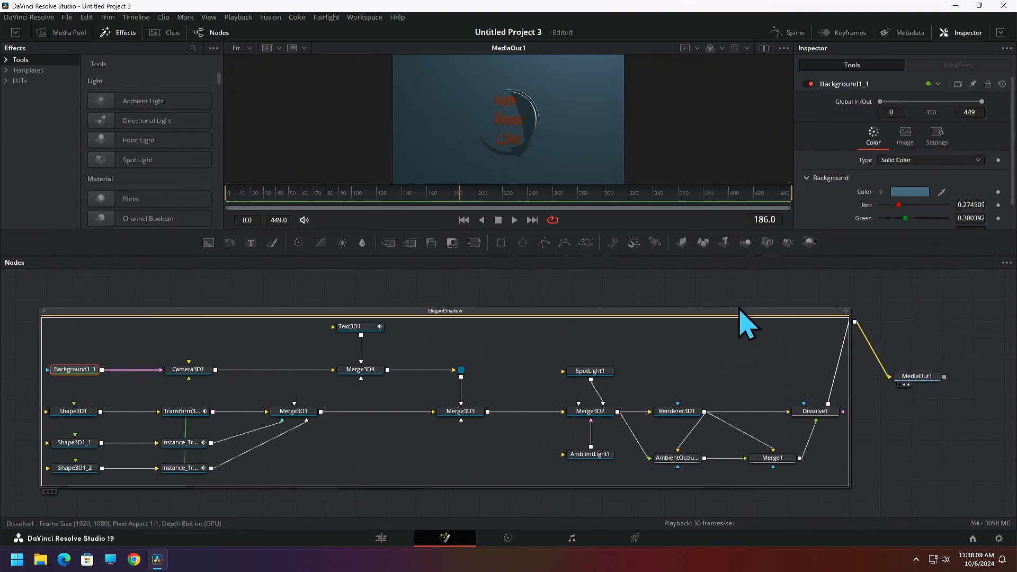
Return to the Edit page and move the playhead to the start of the timeline.
{"action": "left_click", "coordinate": [383, 538]}
{"action": "left_click_drag", "start_coordinate": [175, 425], "coordinate": [154, 435]}
{"action": "left_click_drag", "start_coordinate": [181, 443], "coordinate": [129, 446]}
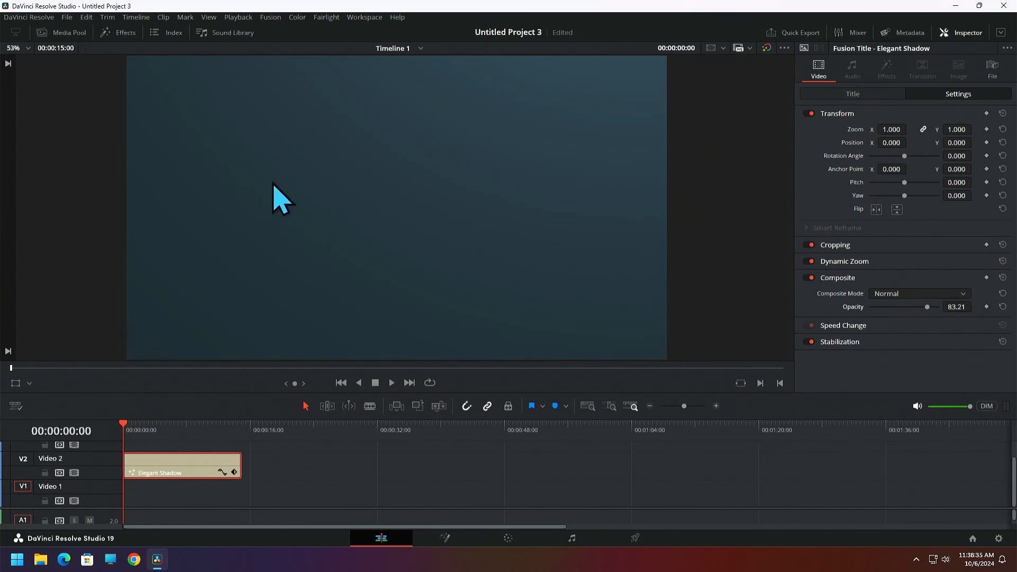
Show the Effects library and move the Elegant Shadow clip along Video 2 to about 00:00:47 to free the timeline start.
{"action": "left_click", "coordinate": [116, 36]}
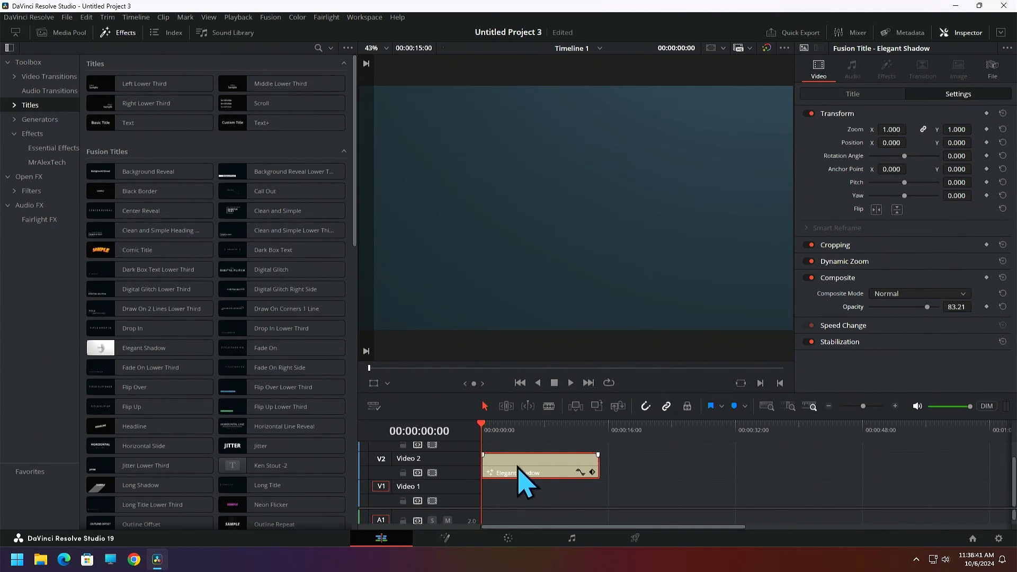
{"action": "left_click_drag", "start_coordinate": [527, 468], "coordinate": [904, 494]}
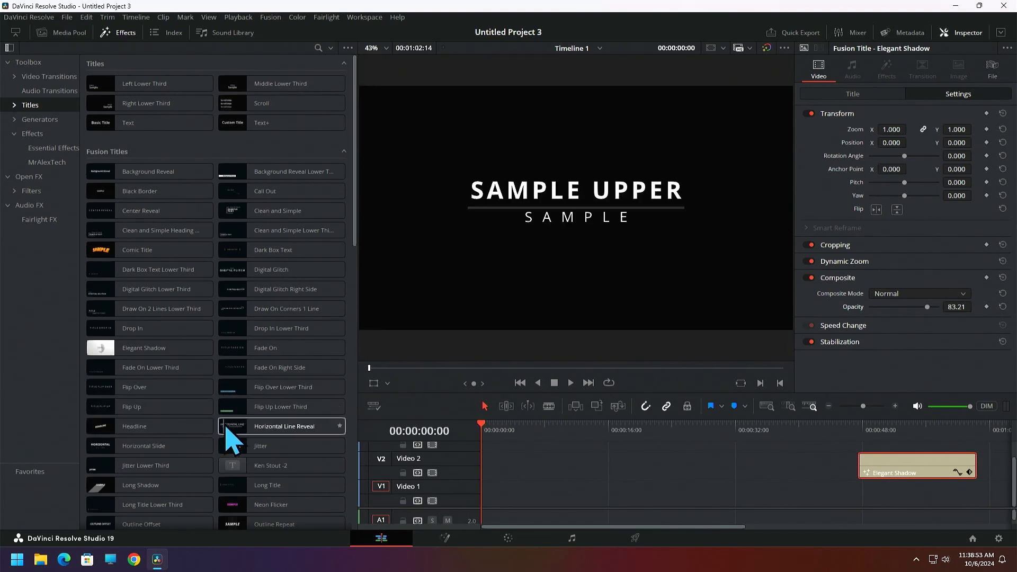
Find the Text Ripple Fusion title, add it to Video 1 near the timeline start, and set the playhead to 00:00:04:00 within it.
{"action": "scroll", "coordinate": [227, 431], "scroll_direction": "down", "scroll_amount": 3}
{"action": "scroll", "coordinate": [203, 421], "scroll_direction": "down", "scroll_amount": 6}
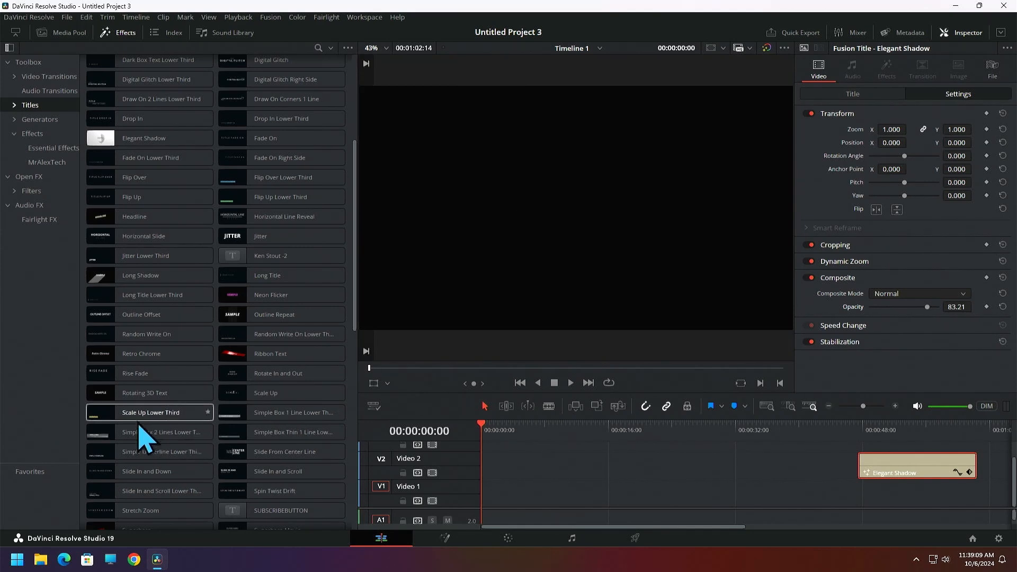
{"action": "scroll", "coordinate": [232, 405], "scroll_direction": "down", "scroll_amount": 5}
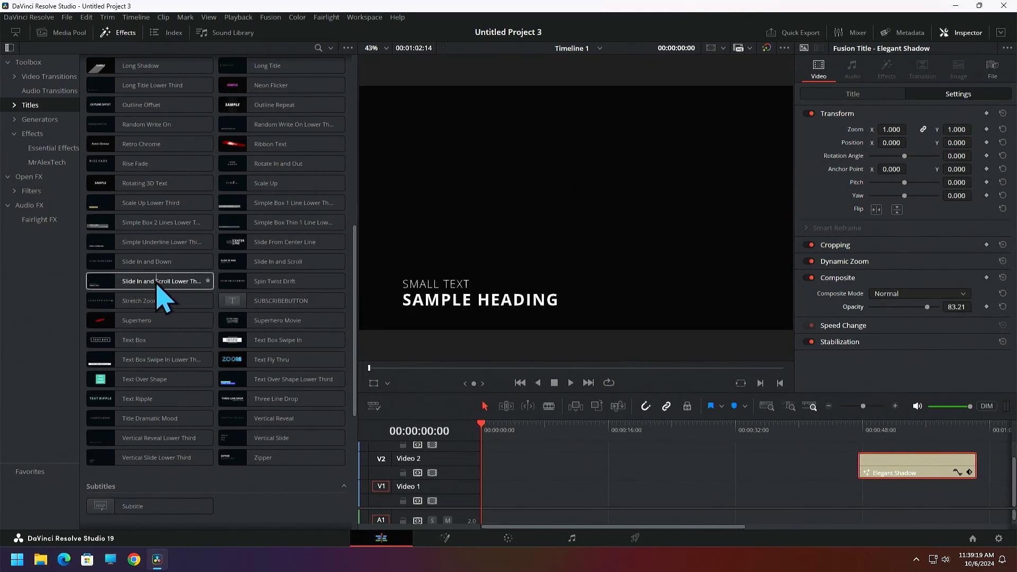
{"action": "scroll", "coordinate": [138, 341], "scroll_direction": "down", "scroll_amount": 2}
{"action": "scroll", "coordinate": [138, 342], "scroll_direction": "down", "scroll_amount": 2}
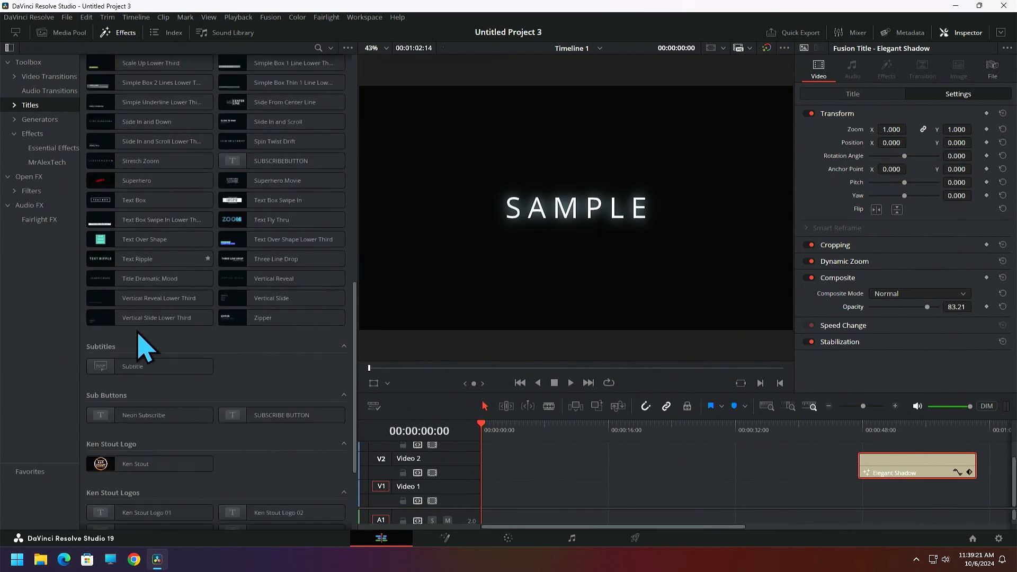
{"action": "scroll", "coordinate": [141, 342], "scroll_direction": "down", "scroll_amount": 2}
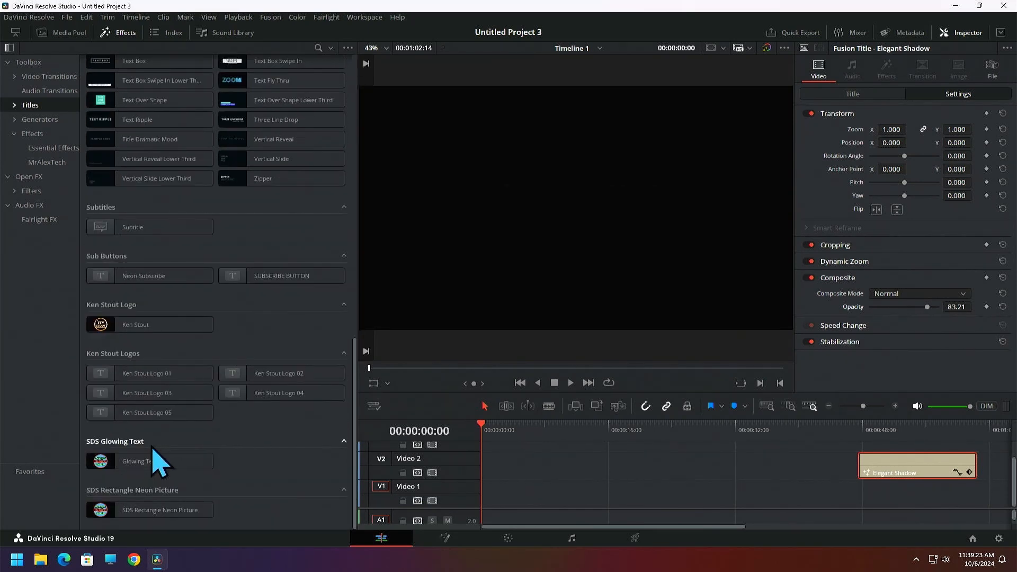
{"action": "scroll", "coordinate": [155, 456], "scroll_direction": "up", "scroll_amount": 3}
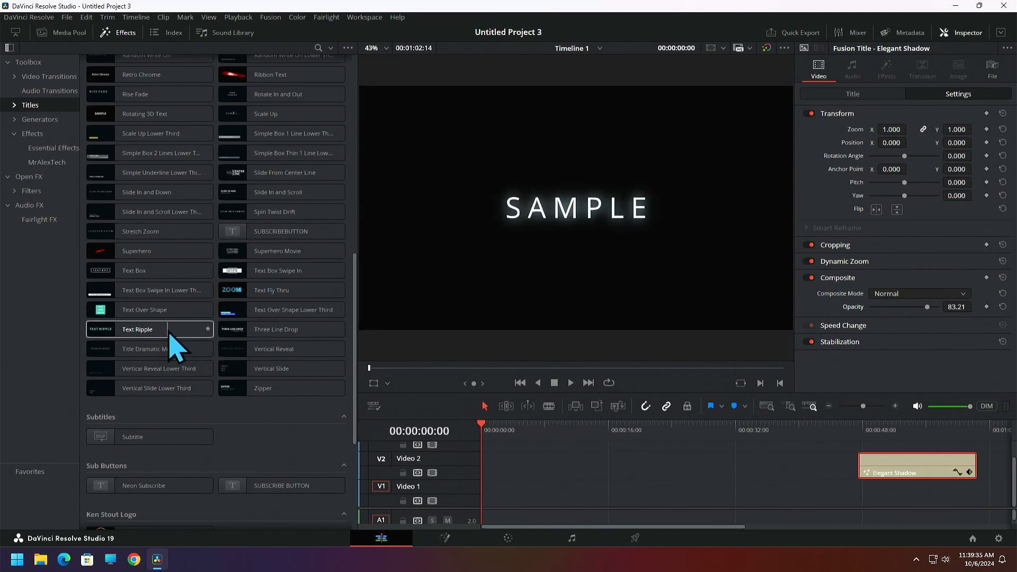
{"action": "left_click_drag", "start_coordinate": [102, 336], "coordinate": [509, 493]}
{"action": "left_click", "coordinate": [512, 426]}
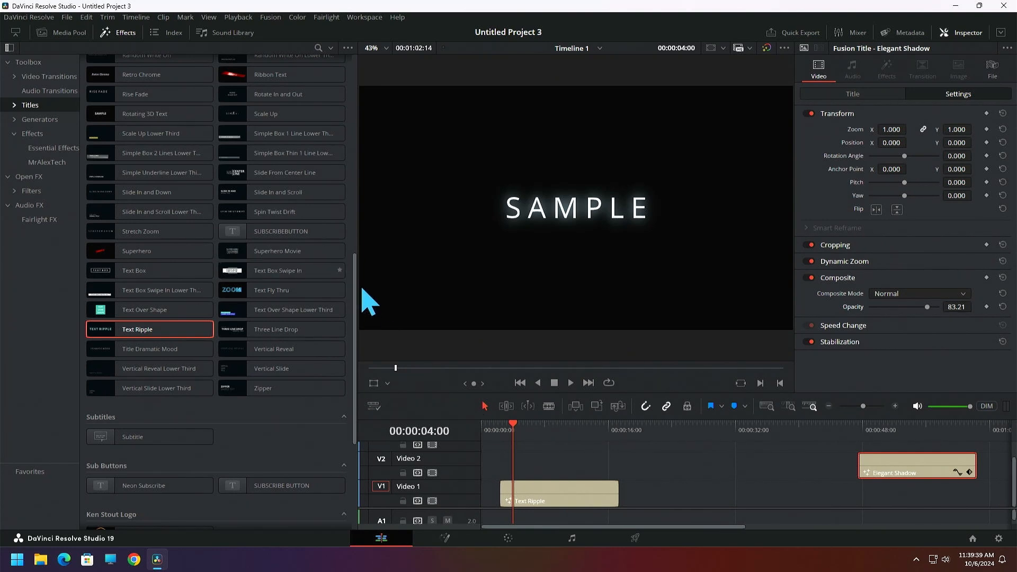
Replace the Text Ripple title's SAMPLE text with the owner's full name followed by "Live", one word per line.
{"action": "left_click", "coordinate": [562, 492]}
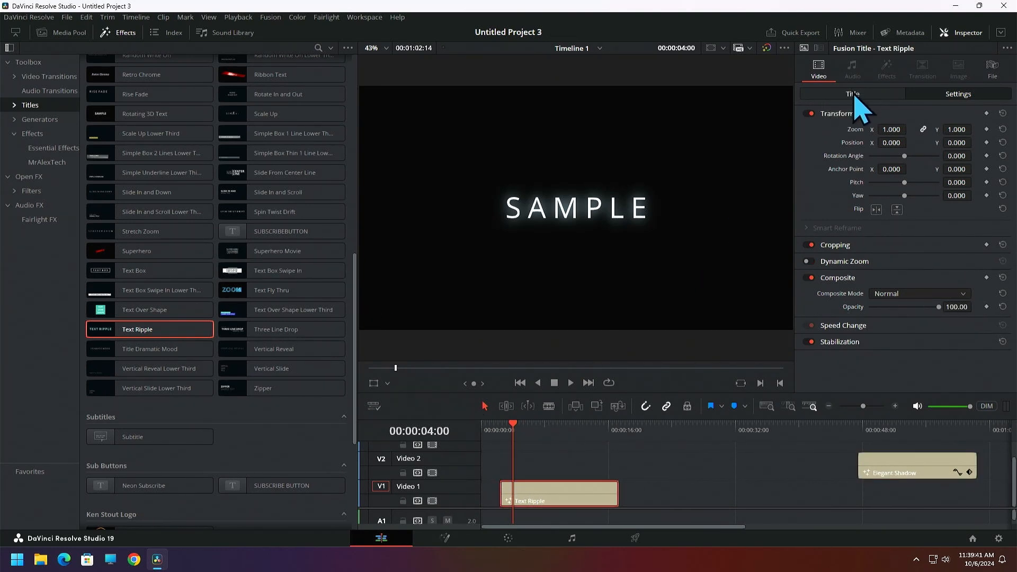
{"action": "left_click", "coordinate": [854, 94]}
{"action": "scroll", "coordinate": [857, 186], "scroll_direction": "up", "scroll_amount": 3}
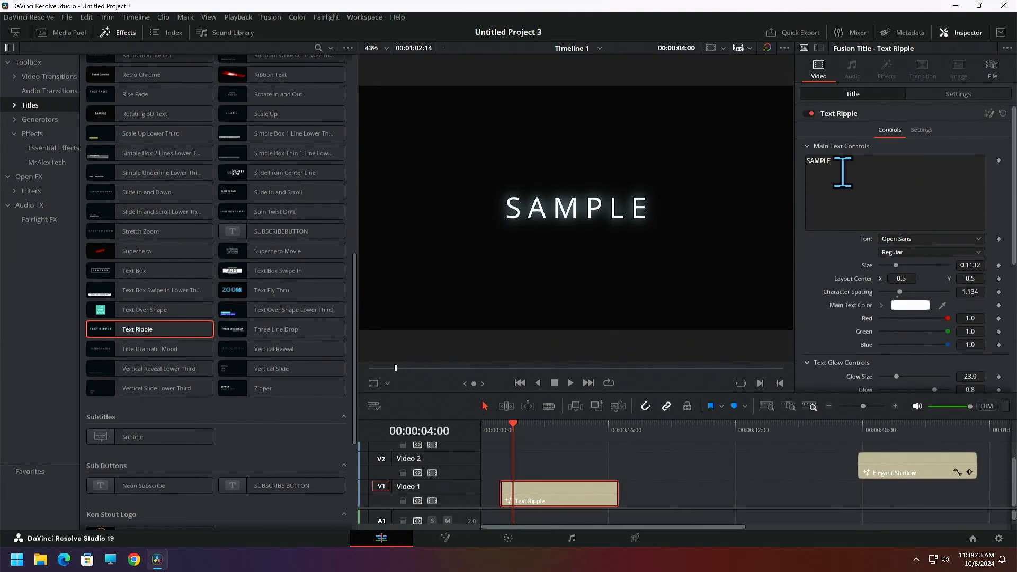
{"action": "left_click", "coordinate": [844, 169]}
{"action": "key", "text": "BackSpace"}
{"action": "key", "text": "BackSpace"}
{"action": "key", "text": "BackSpace"}
{"action": "key", "text": "BackSpace"}
{"action": "key", "text": "BackSpace"}
{"action": "key", "text": "BackSpace"}
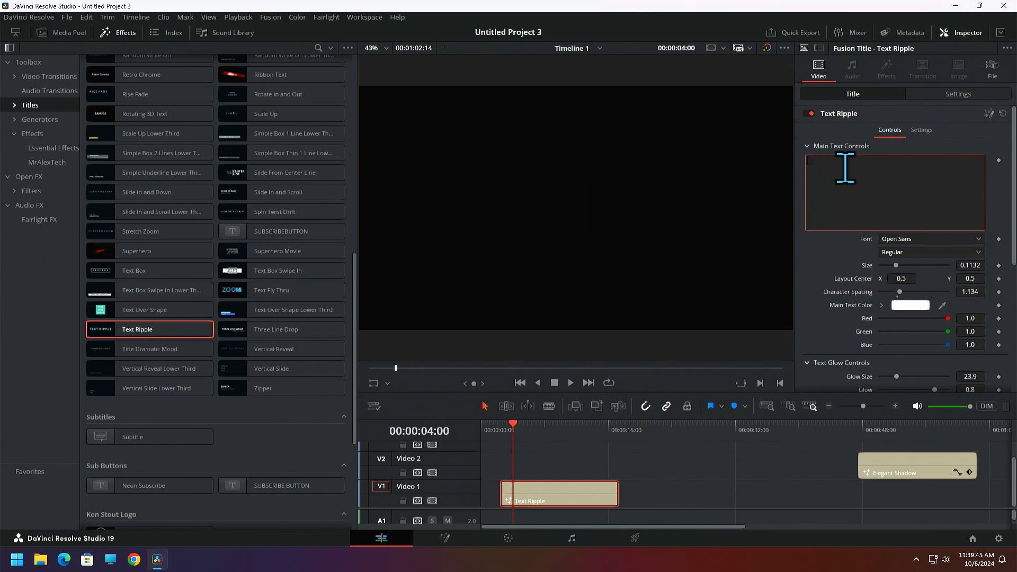
{"action": "type", "text": "Ken"}
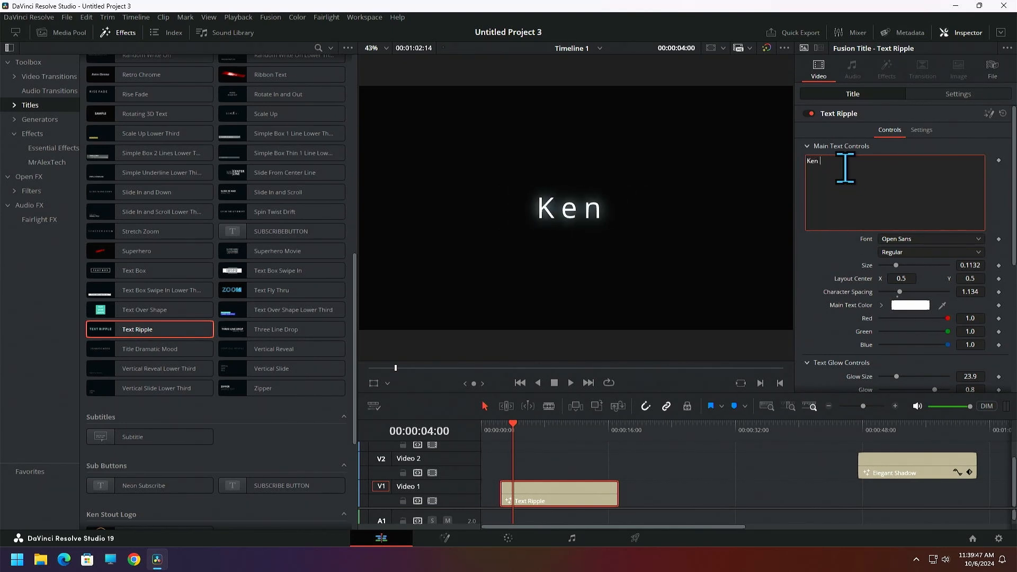
{"action": "key", "text": "Return"}
{"action": "type", "text": "Stout "}
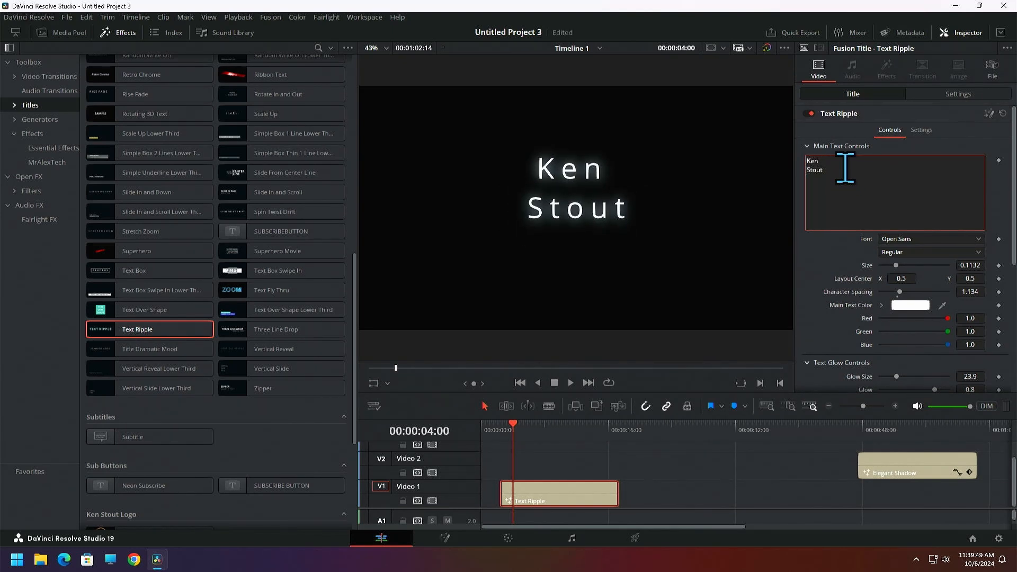
{"action": "type", "text": "Live"}
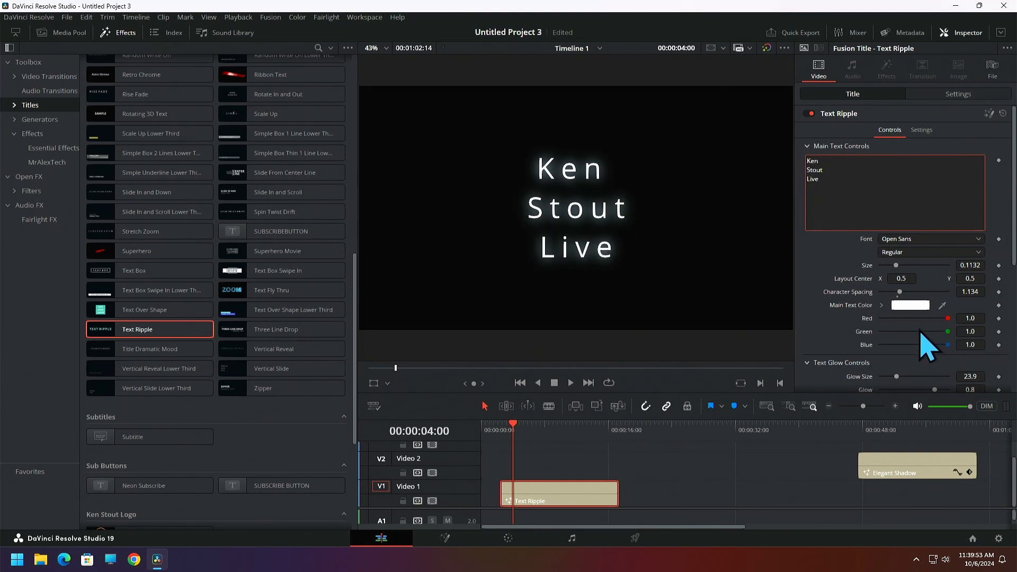
Set the Text Ripple title's Main Text Color to the green #359978.
{"action": "left_click", "coordinate": [912, 307]}
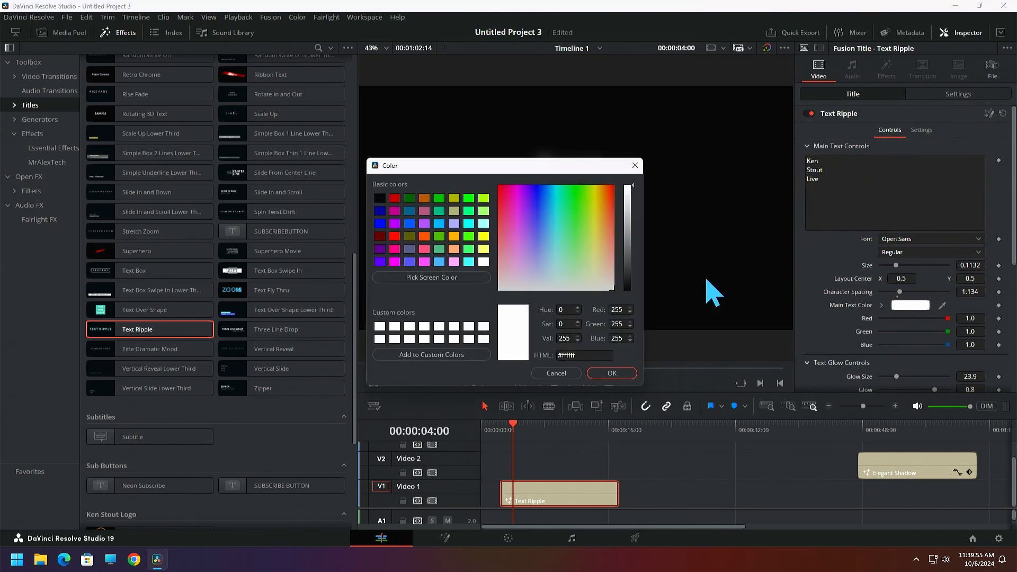
{"action": "left_click_drag", "start_coordinate": [632, 188], "coordinate": [562, 222]}
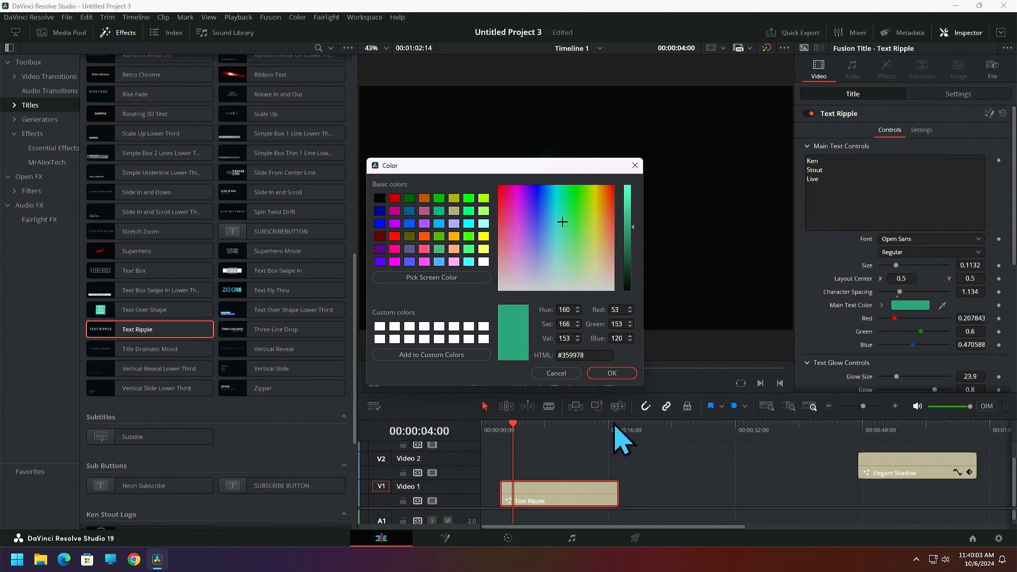
{"action": "left_click", "coordinate": [612, 373]}
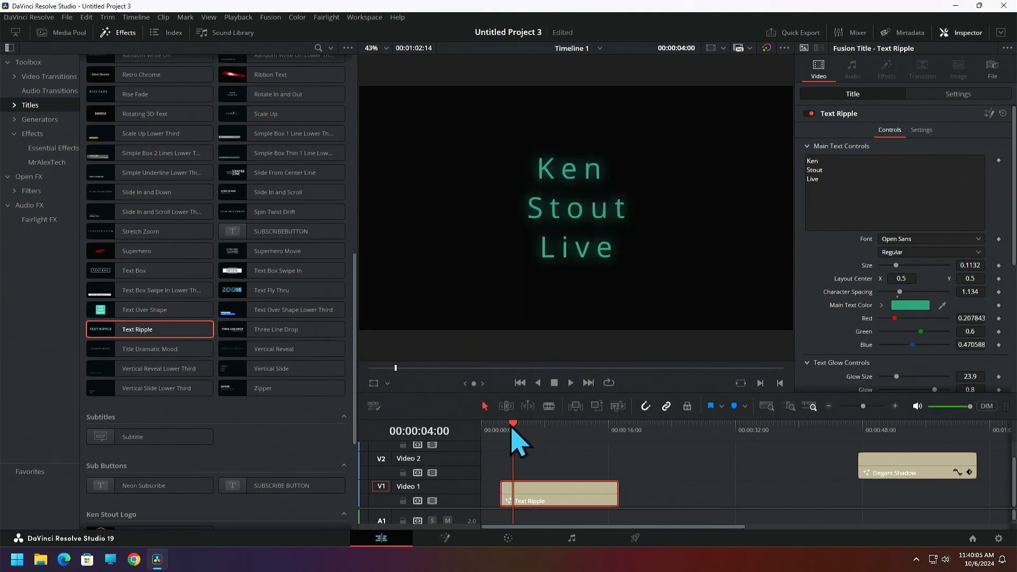
Move the Text Ripple clip to the start of the timeline on Video 1 and preview it from 00:00:00:00.
{"action": "left_click_drag", "start_coordinate": [538, 504], "coordinate": [518, 504]}
{"action": "left_click_drag", "start_coordinate": [516, 430], "coordinate": [488, 432]}
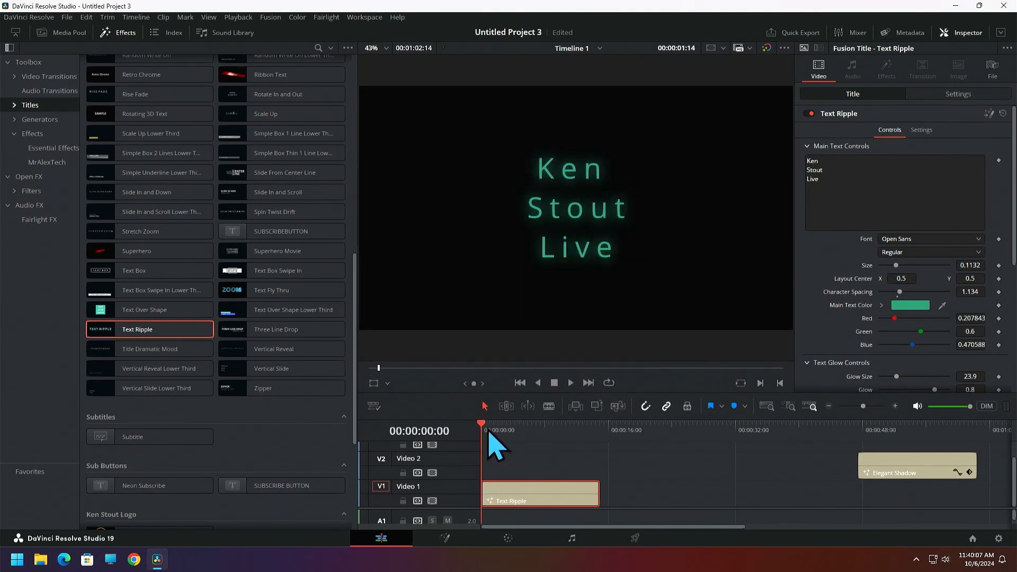
{"action": "left_click", "coordinate": [571, 382]}
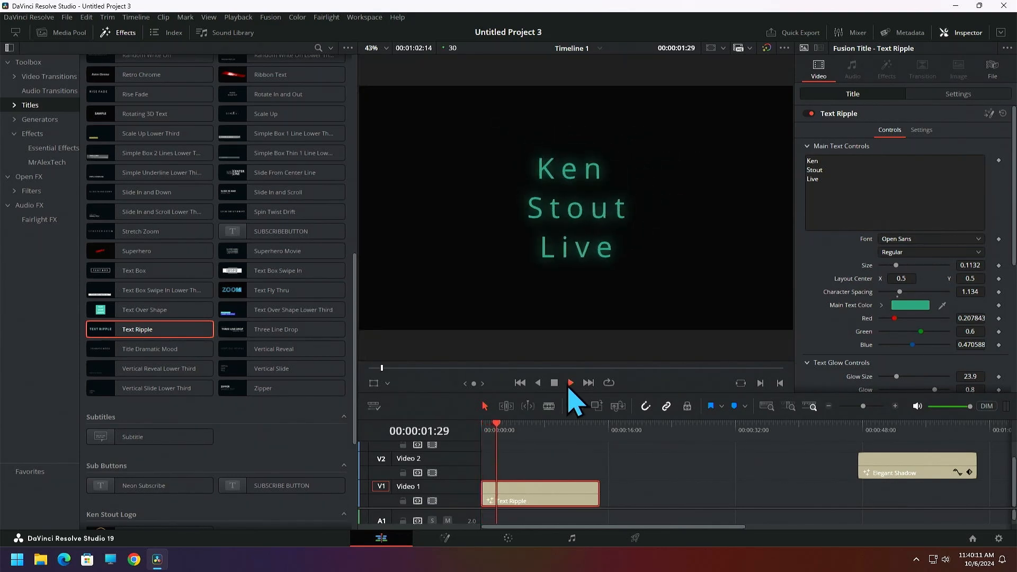
Return the playhead to 00:00:00:00, hide the Effects library, and enlarge the viewer area.
{"action": "left_click", "coordinate": [571, 382]}
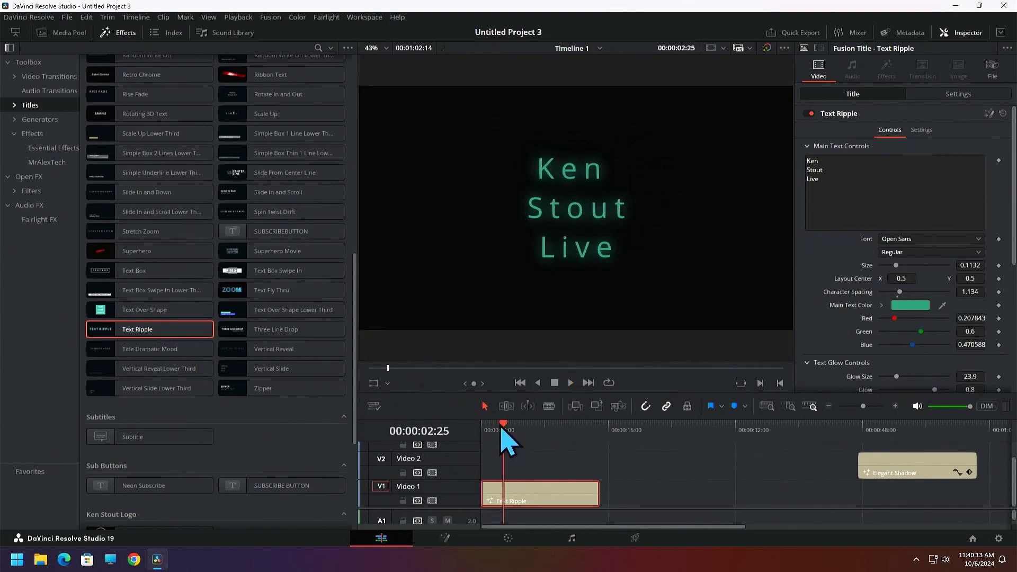
{"action": "key", "text": "Home"}
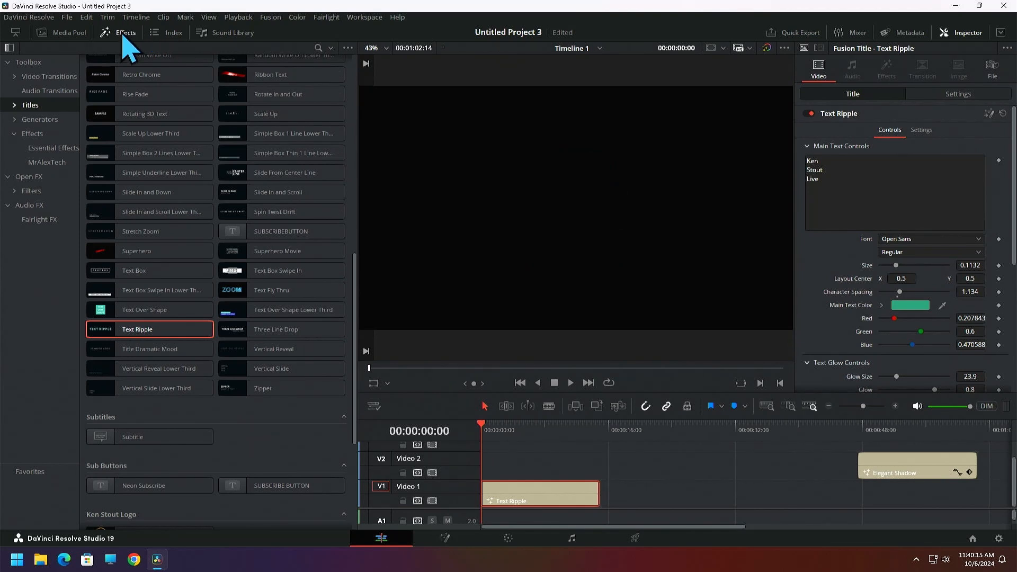
{"action": "left_click", "coordinate": [125, 33]}
{"action": "left_click_drag", "start_coordinate": [373, 394], "coordinate": [374, 408]}
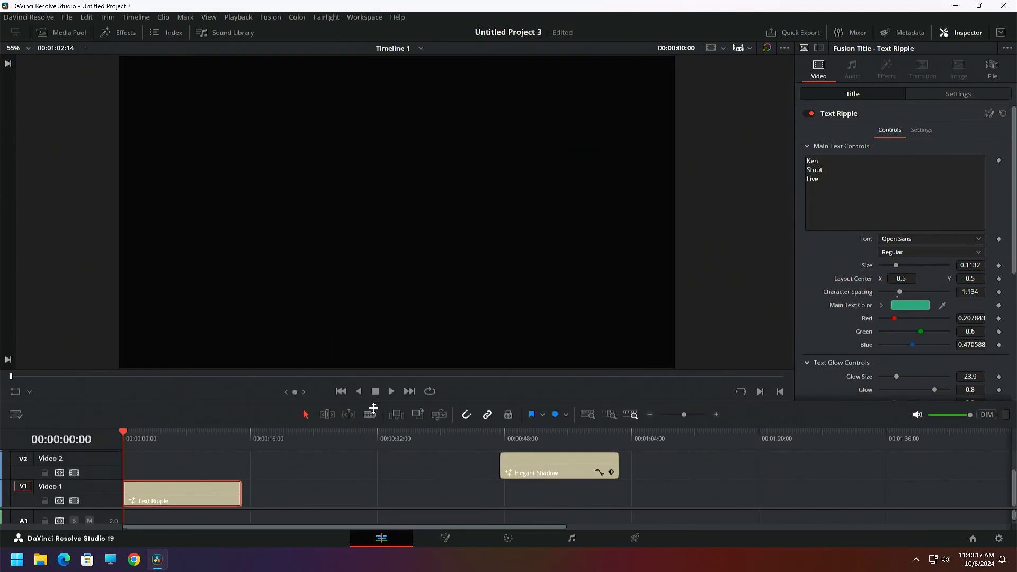
Replay the Text Ripple title's opening animation several times from the timeline start, stopping at 00:00:01:26.
{"action": "left_click", "coordinate": [392, 391]}
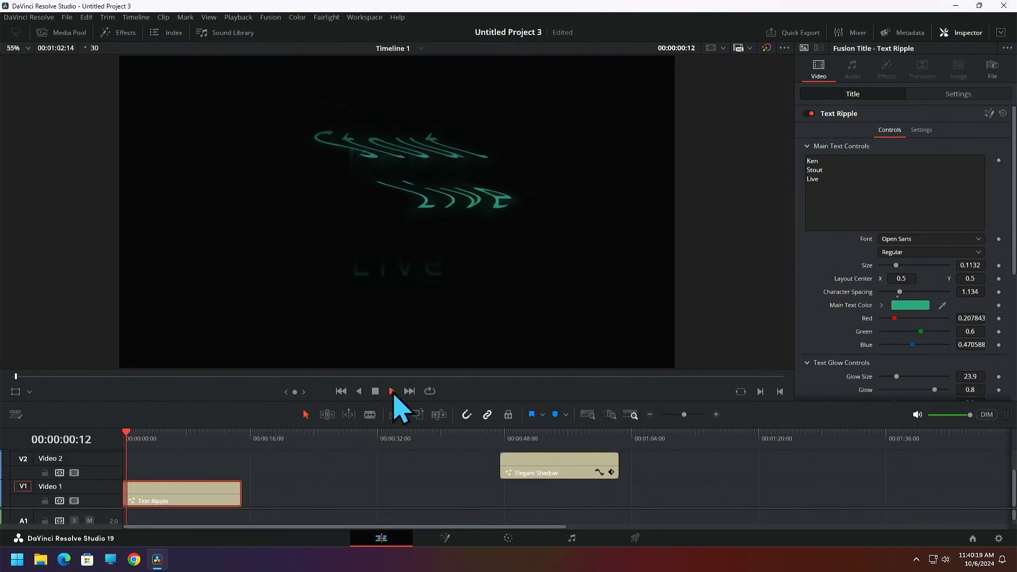
{"action": "left_click", "coordinate": [341, 391]}
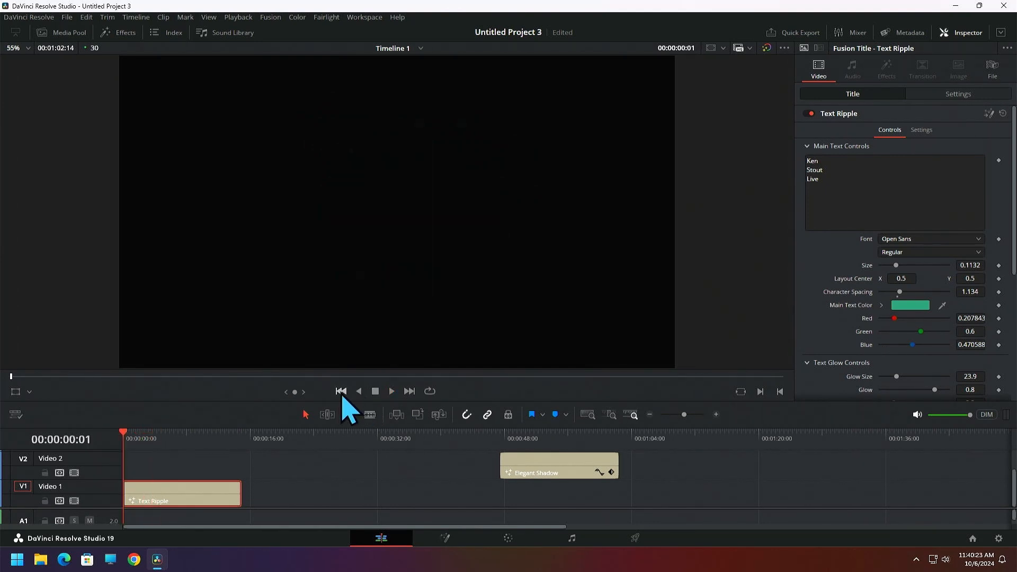
{"action": "left_click", "coordinate": [373, 392]}
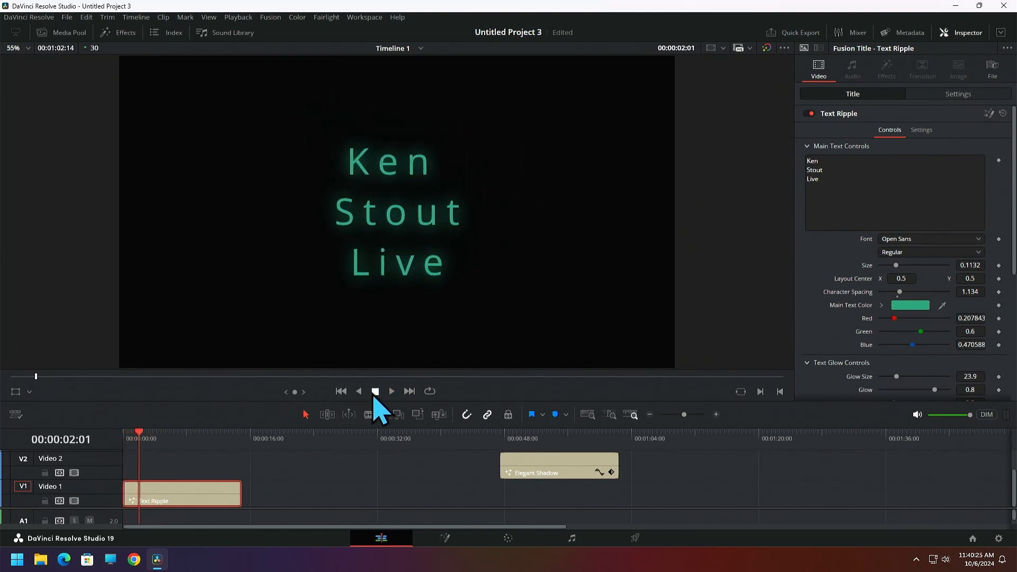
{"action": "left_click_drag", "start_coordinate": [144, 439], "coordinate": [128, 441]}
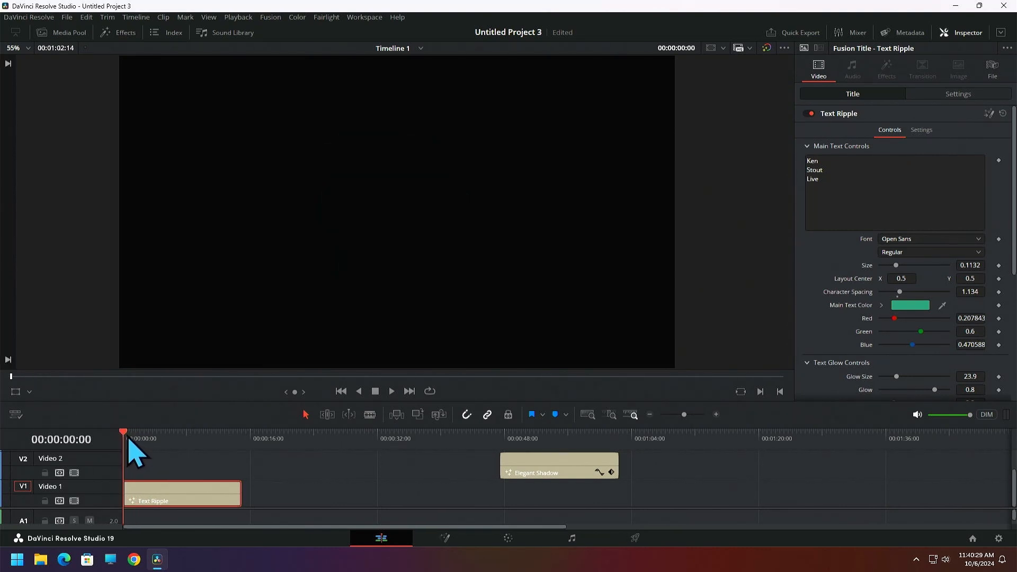
{"action": "key", "text": "space"}
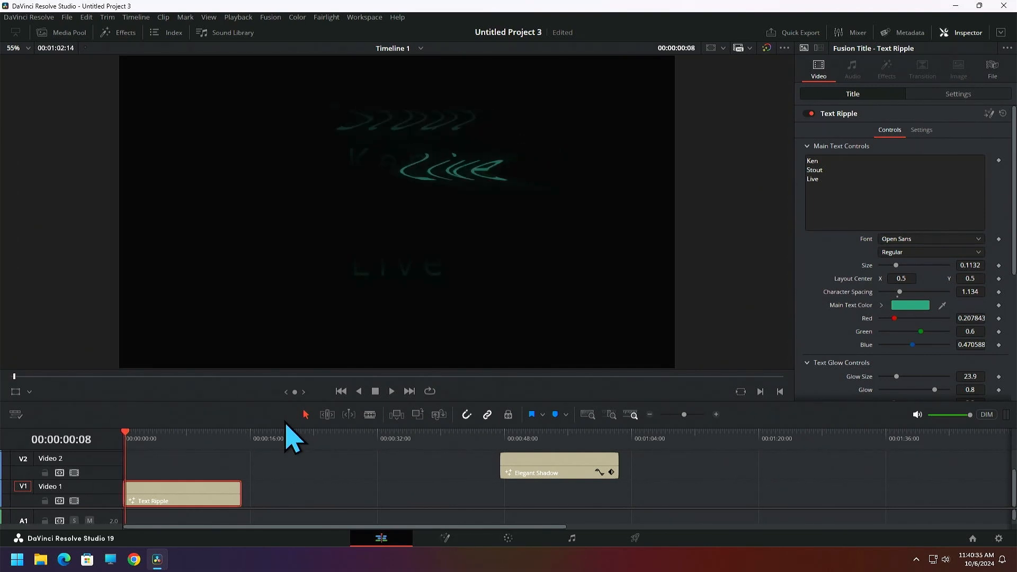
{"action": "left_click", "coordinate": [392, 391]}
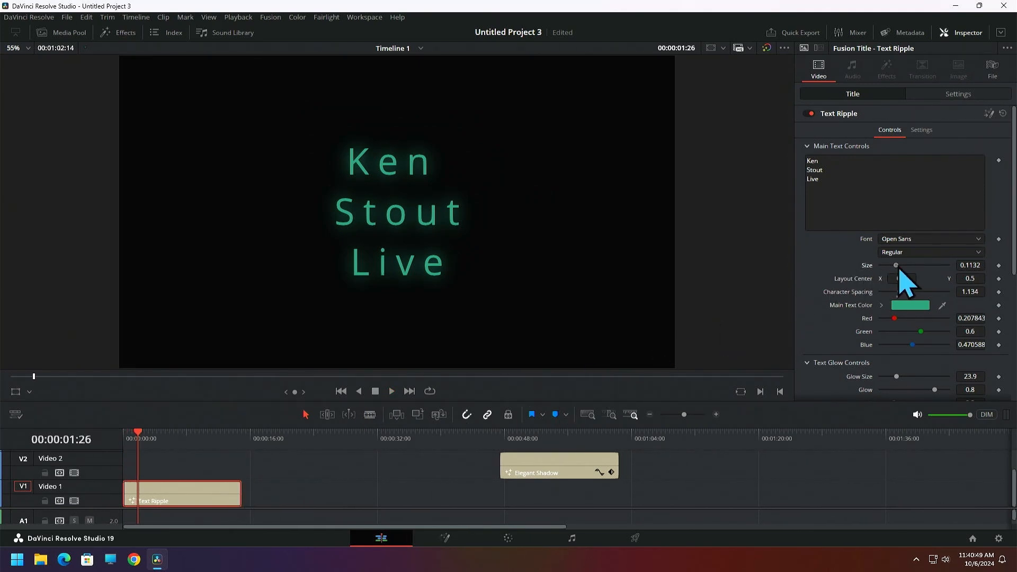
Increase the Text Ripple title's text Size to about 0.2244 and move the playhead to 00:00:05:12.
{"action": "left_click_drag", "start_coordinate": [899, 268], "coordinate": [915, 269]}
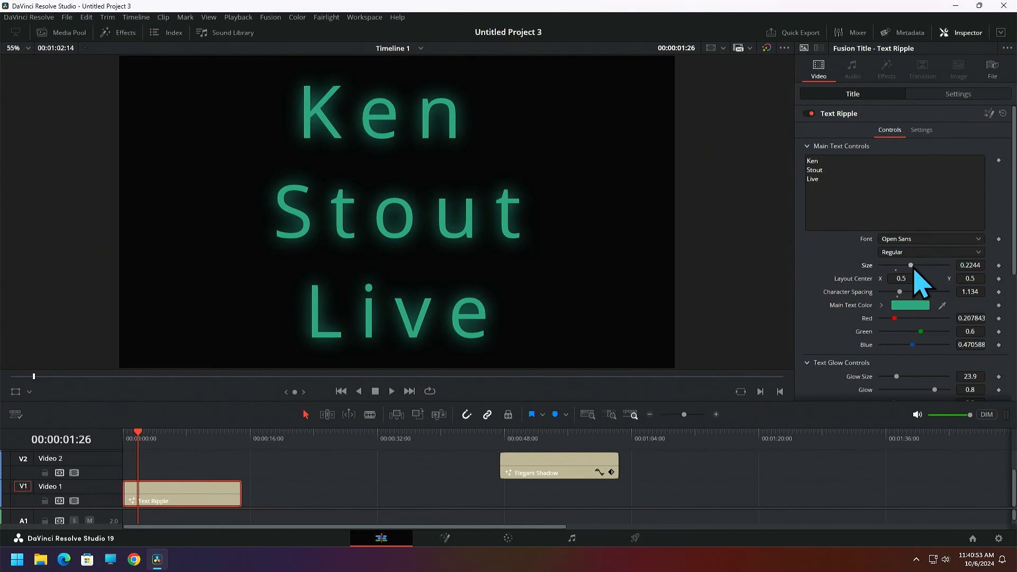
{"action": "scroll", "coordinate": [895, 349], "scroll_direction": "down", "scroll_amount": 1}
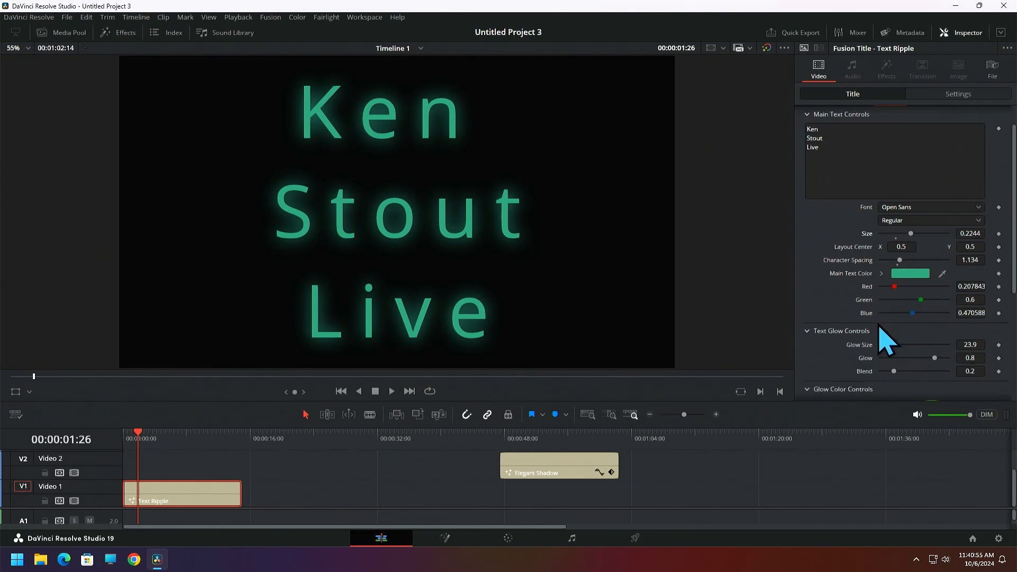
{"action": "scroll", "coordinate": [885, 339], "scroll_direction": "down", "scroll_amount": 2}
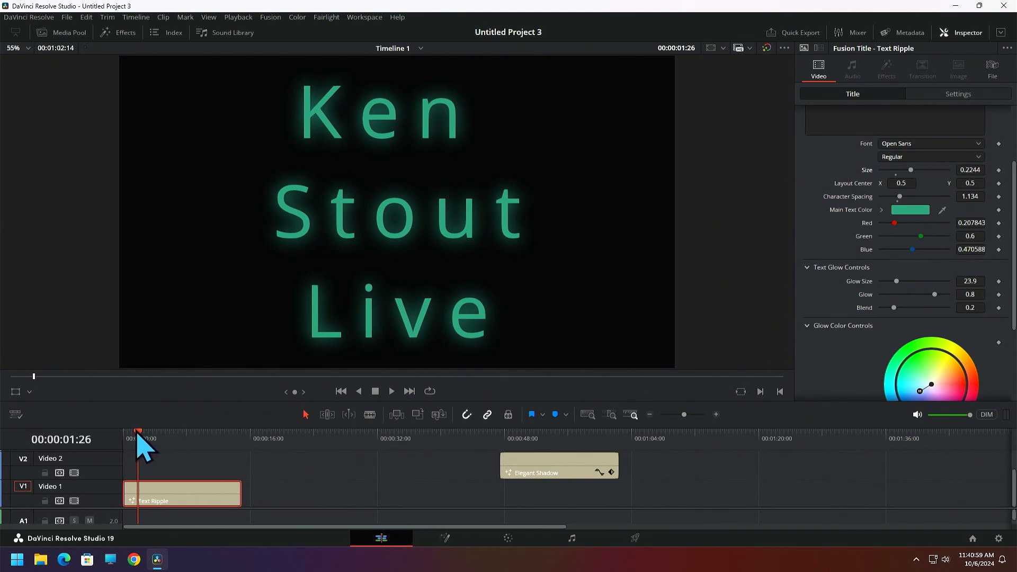
{"action": "left_click_drag", "start_coordinate": [137, 433], "coordinate": [167, 435]}
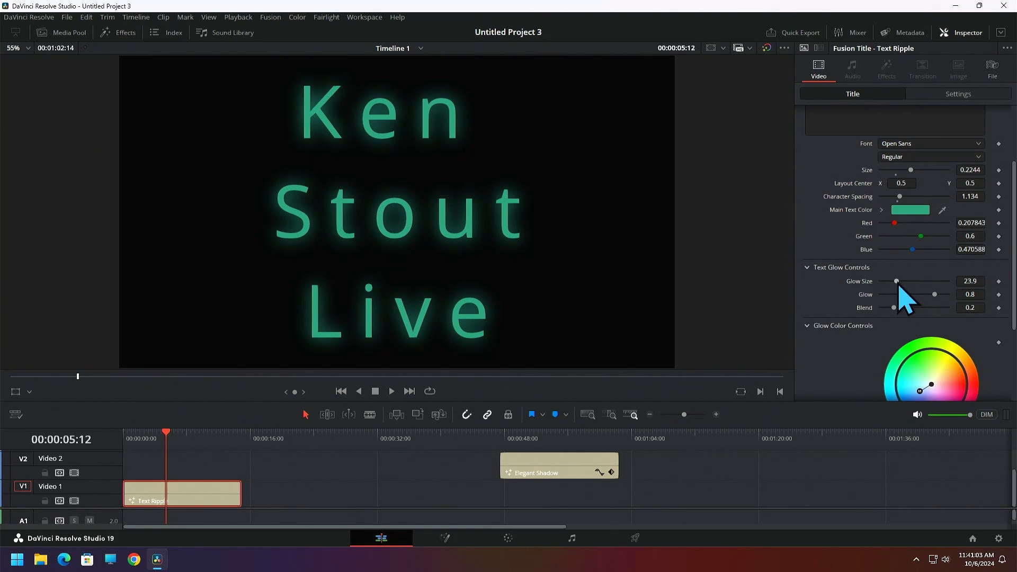
Try a stronger Text Ripple glow by raising Glow to about 0.961, and reset Glow to its default.
{"action": "mouse_move", "coordinate": [909, 286]}
{"action": "left_mouse_down"}
{"action": "mouse_move", "coordinate": [927, 291]}
{"action": "mouse_move", "coordinate": [889, 286]}
{"action": "mouse_move", "coordinate": [900, 301]}
{"action": "left_mouse_up"}
{"action": "mouse_move", "coordinate": [935, 296]}
{"action": "left_mouse_down"}
{"action": "mouse_move", "coordinate": [909, 295]}
{"action": "mouse_move", "coordinate": [946, 296]}
{"action": "left_mouse_up"}
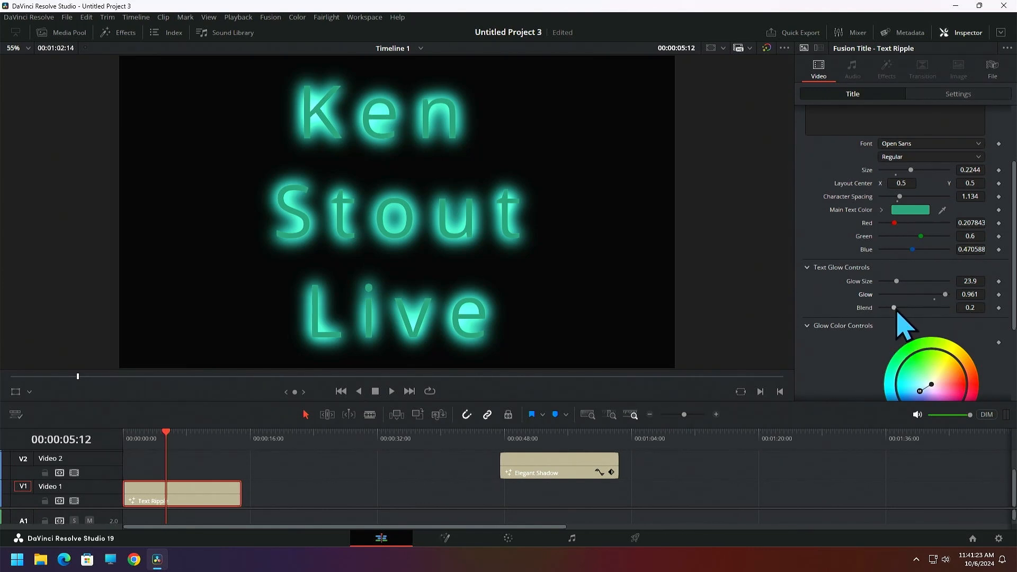
{"action": "double_click", "coordinate": [863, 294]}
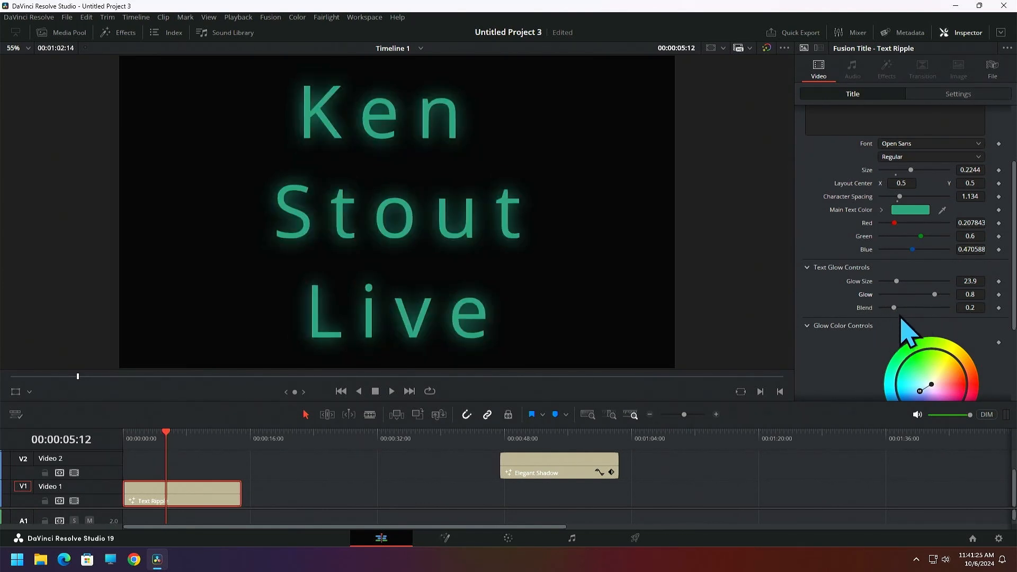
Set the Text Ripple glow's Blend to about 0.433 and its glow color to purple with a Strength of about 0.417.
{"action": "left_click_drag", "start_coordinate": [897, 311], "coordinate": [912, 315]}
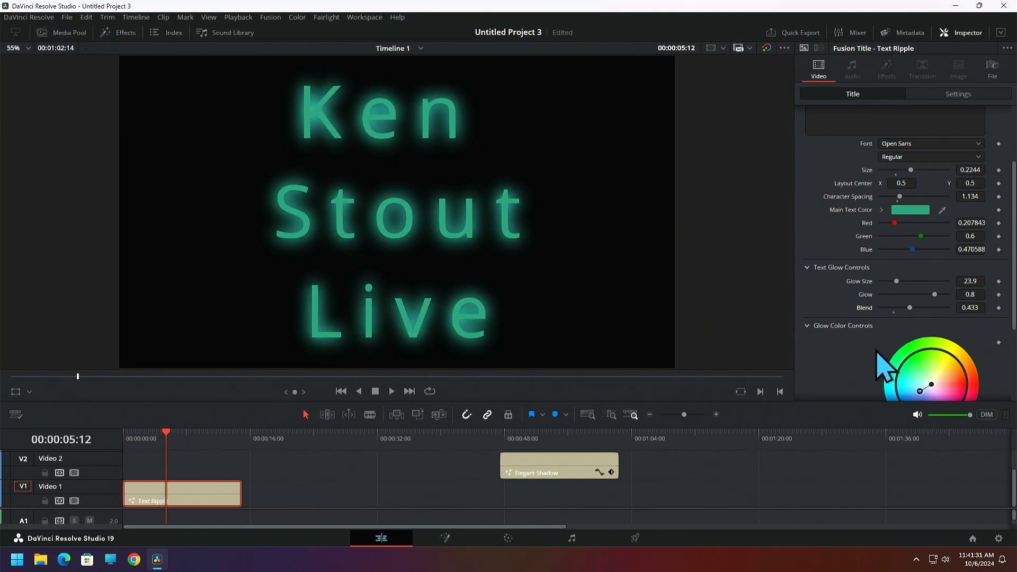
{"action": "scroll", "coordinate": [880, 365], "scroll_direction": "down", "scroll_amount": 2}
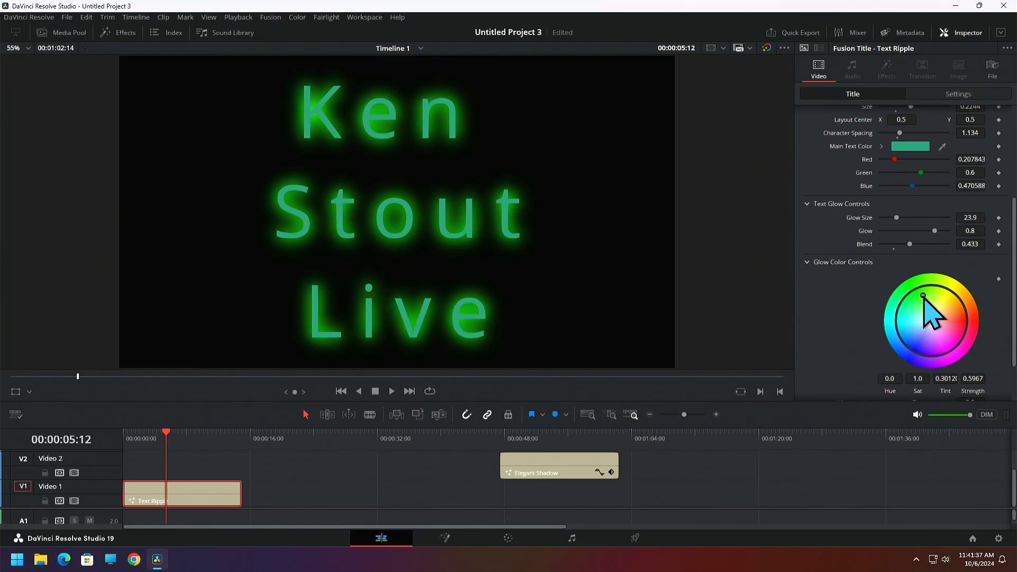
{"action": "mouse_move", "coordinate": [924, 297]}
{"action": "left_mouse_down"}
{"action": "mouse_move", "coordinate": [922, 339]}
{"action": "mouse_move", "coordinate": [939, 356]}
{"action": "mouse_move", "coordinate": [935, 314]}
{"action": "left_mouse_up"}
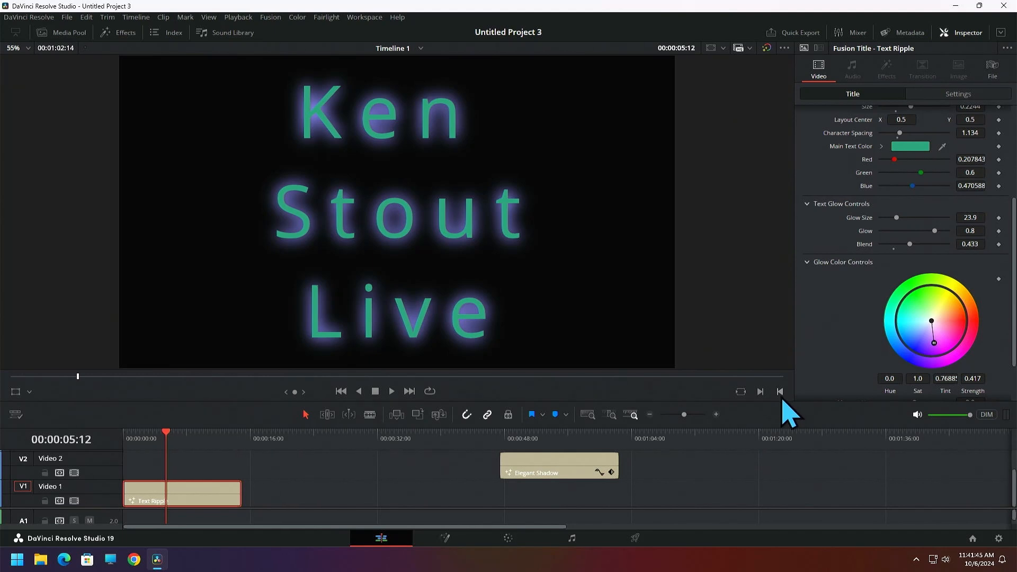
Move the Text Ripple clip up to Video 2 and add a Solid Color generator beneath it at the start of Video 1.
{"action": "left_click_drag", "start_coordinate": [166, 436], "coordinate": [125, 431]}
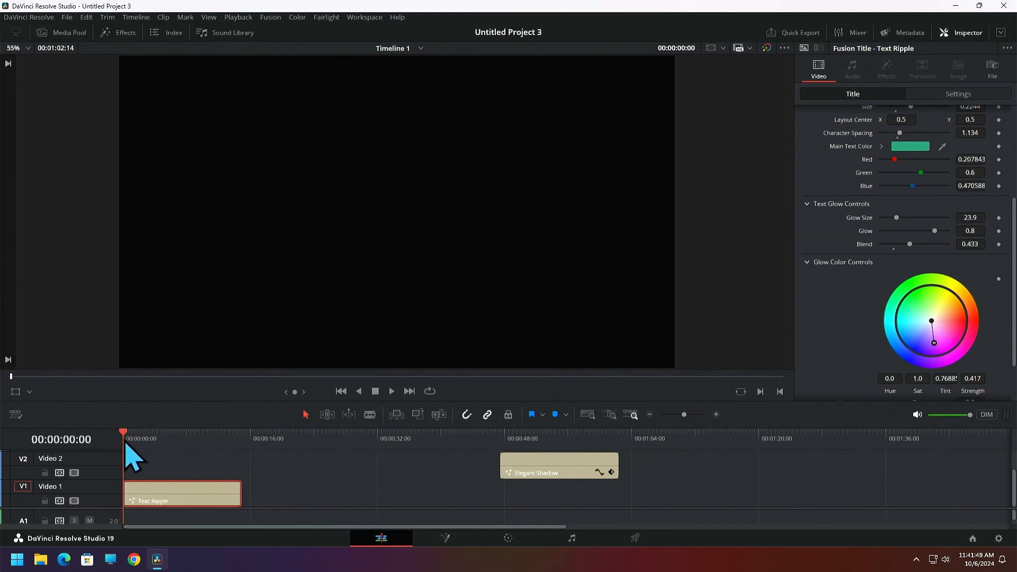
{"action": "left_click_drag", "start_coordinate": [181, 509], "coordinate": [178, 474]}
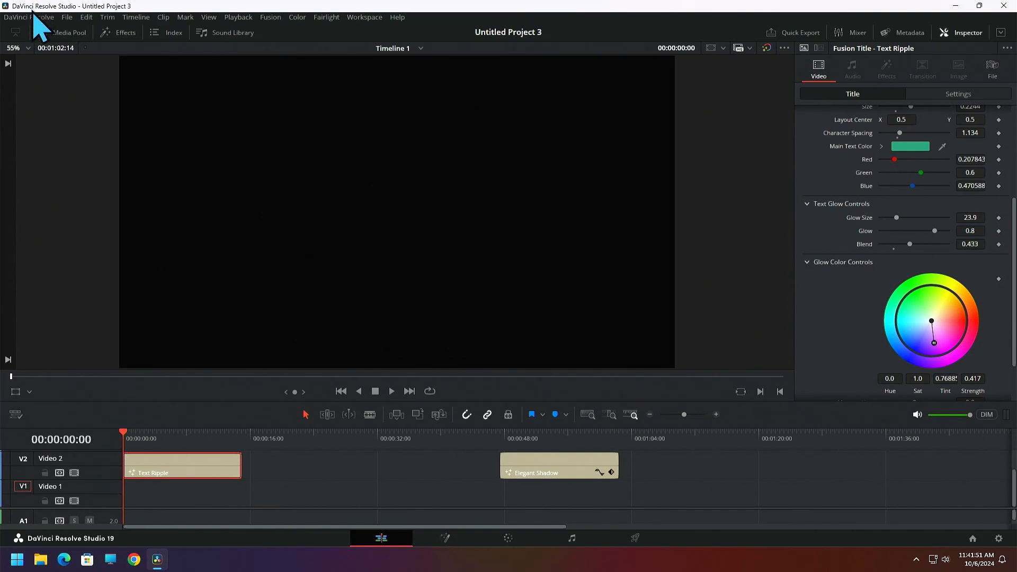
{"action": "left_click", "coordinate": [118, 34]}
{"action": "left_click", "coordinate": [32, 120]}
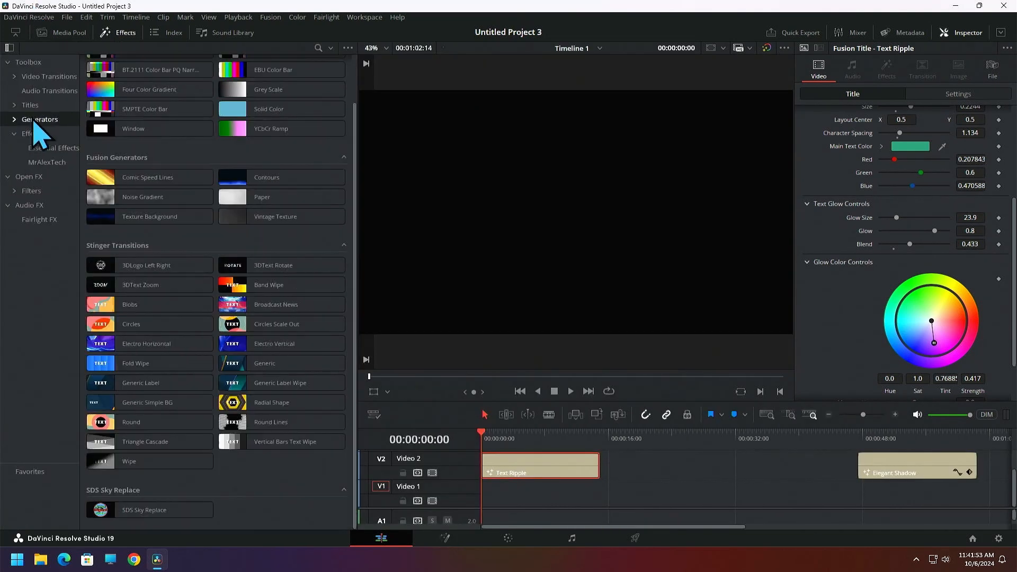
{"action": "left_click_drag", "start_coordinate": [268, 110], "coordinate": [538, 511]}
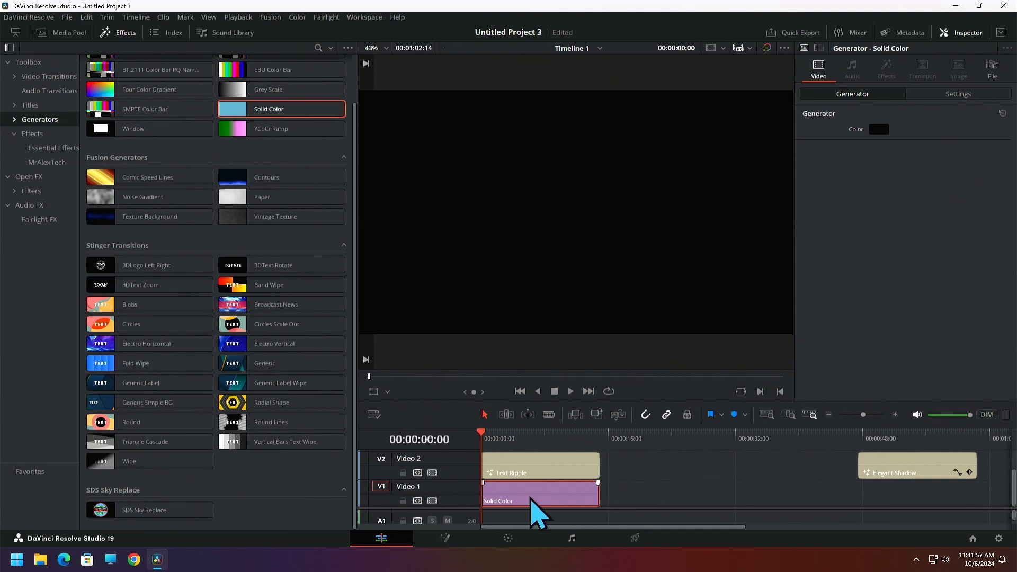
Set the Solid Color generator's color to the near-white #efefef and check it at the timeline start.
{"action": "left_click", "coordinate": [878, 131]}
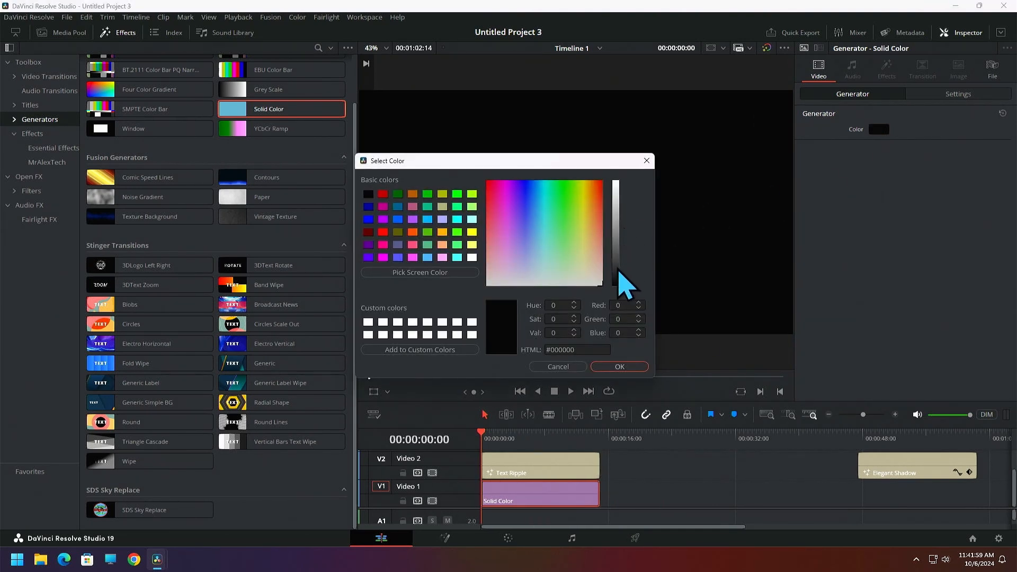
{"action": "left_click_drag", "start_coordinate": [621, 286], "coordinate": [622, 187]}
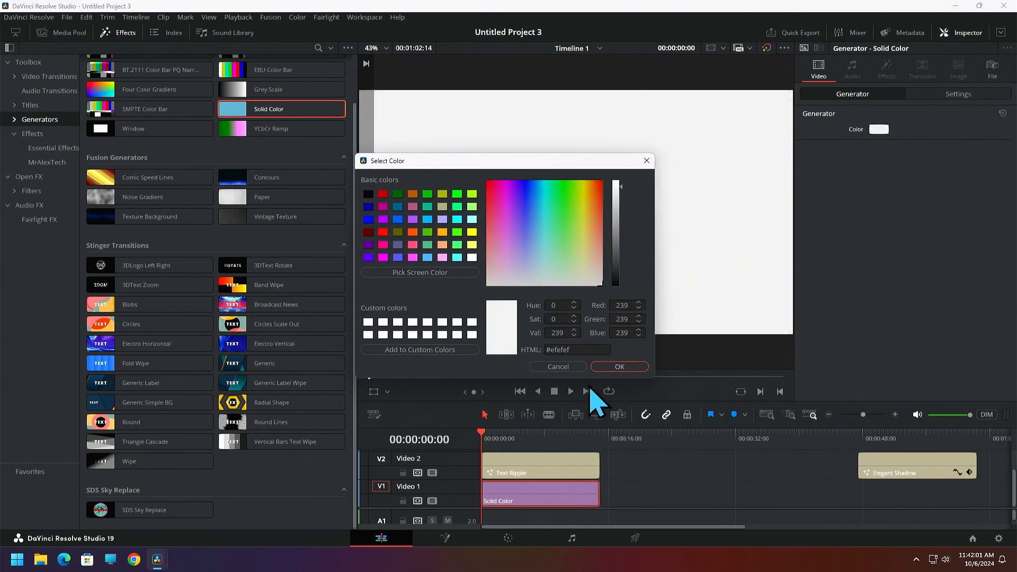
{"action": "left_click", "coordinate": [620, 366]}
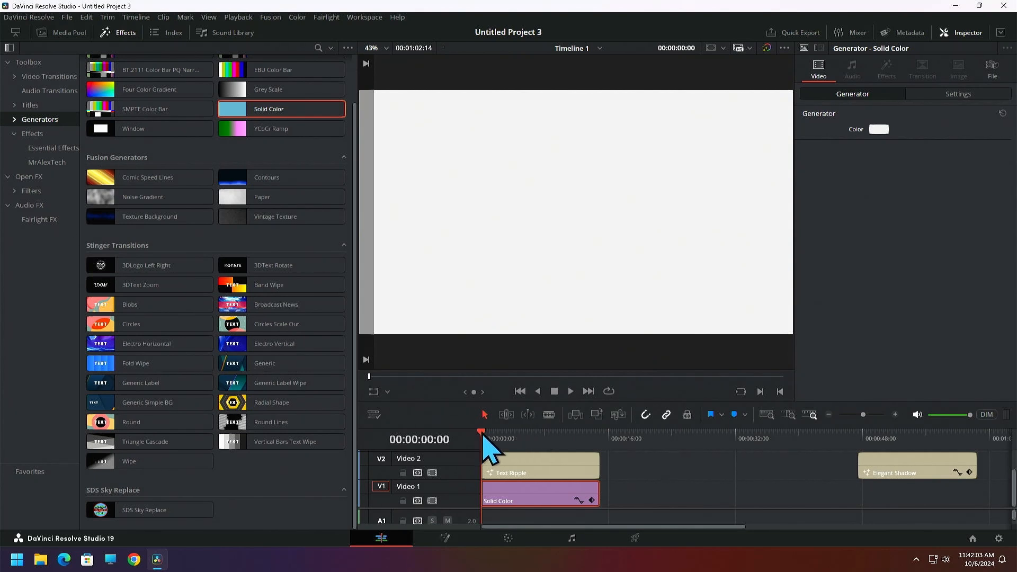
{"action": "mouse_move", "coordinate": [483, 438]}
{"action": "left_mouse_down"}
{"action": "mouse_move", "coordinate": [542, 447]}
{"action": "mouse_move", "coordinate": [481, 440]}
{"action": "left_mouse_up"}
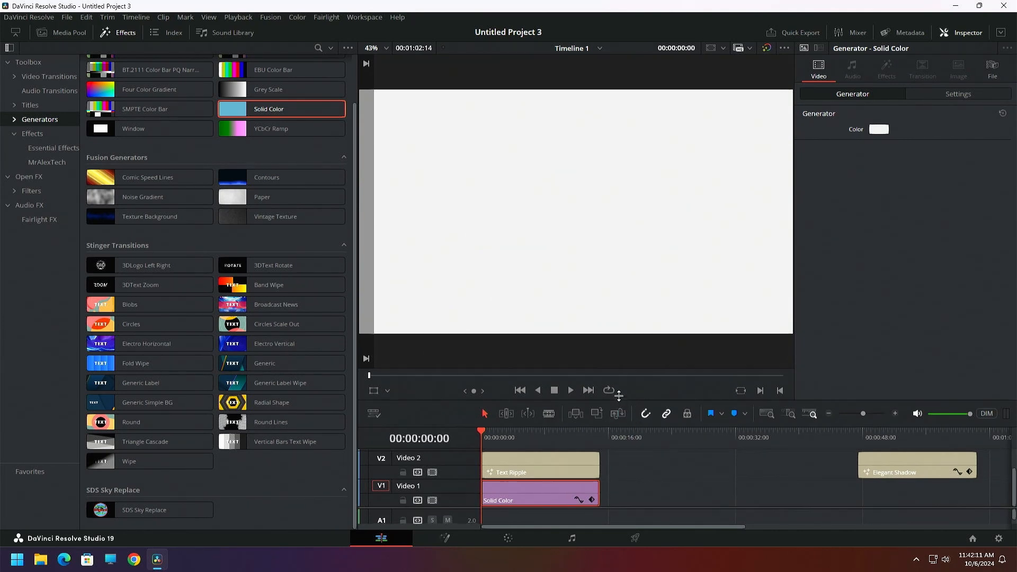
Enlarge the timeline area, move Text Ripple to Video 3 at about 20 seconds, and place Elegant Shadow above Solid Color at the timeline start.
{"action": "left_click_drag", "start_coordinate": [617, 400], "coordinate": [634, 262]}
{"action": "left_click_drag", "start_coordinate": [559, 415], "coordinate": [718, 391]}
{"action": "left_click_drag", "start_coordinate": [910, 437], "coordinate": [533, 427]}
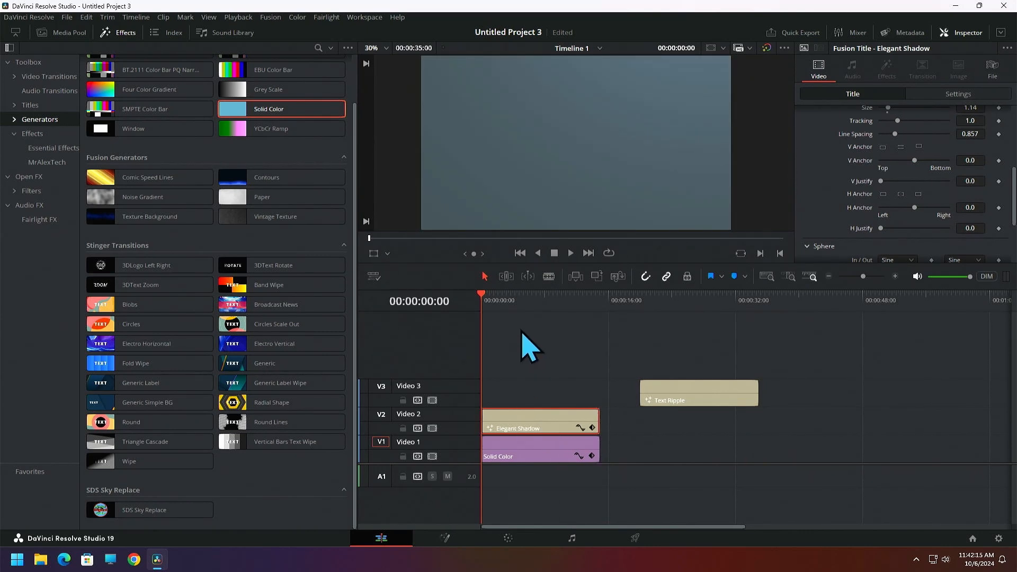
Compare the titles over the white background by shifting Elegant Shadow 4 seconds later and placing Text Ripple at the start of Video 3.
{"action": "left_click_drag", "start_coordinate": [480, 298], "coordinate": [537, 327]}
{"action": "left_click_drag", "start_coordinate": [563, 431], "coordinate": [590, 438]}
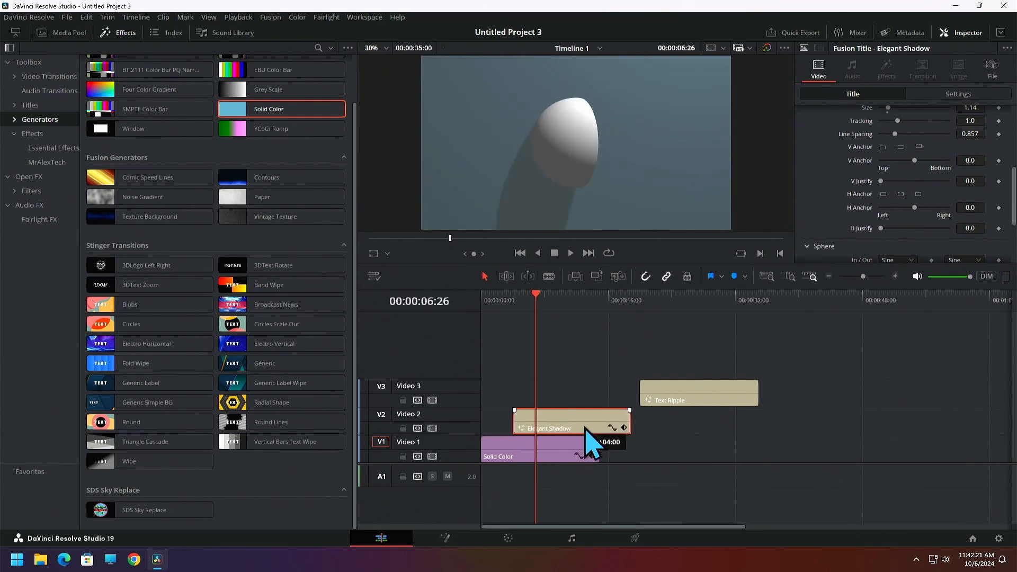
{"action": "left_click_drag", "start_coordinate": [535, 295], "coordinate": [500, 305]}
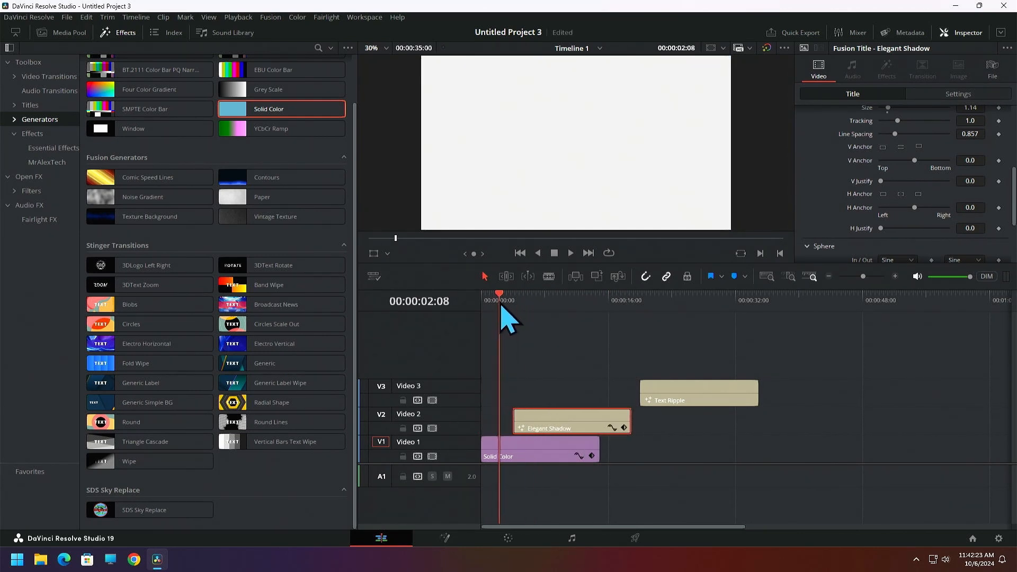
{"action": "left_click_drag", "start_coordinate": [670, 402], "coordinate": [488, 390]}
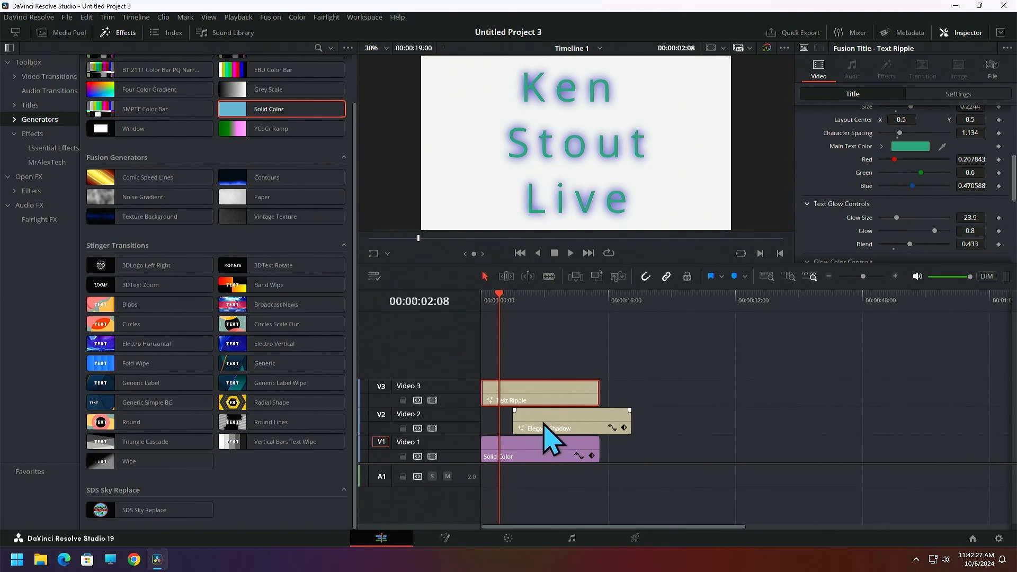
Clear the timeline start by moving Elegant Shadow, Solid Color and Text Ripple to about 22 seconds, stacked on their own tracks.
{"action": "left_click_drag", "start_coordinate": [545, 431], "coordinate": [693, 438]}
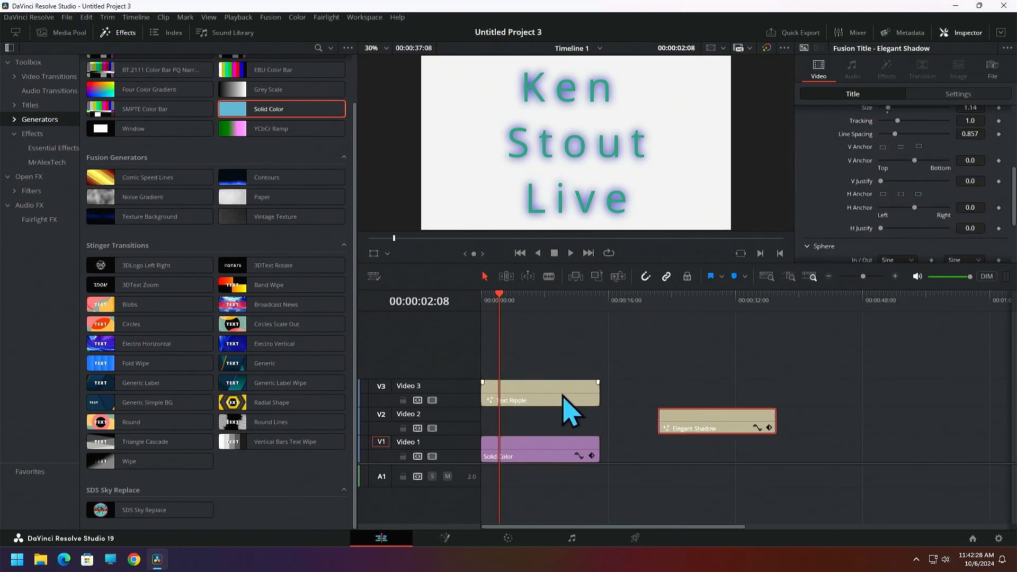
{"action": "left_click", "coordinate": [538, 451]}
{"action": "left_click_drag", "start_coordinate": [541, 454], "coordinate": [749, 477]}
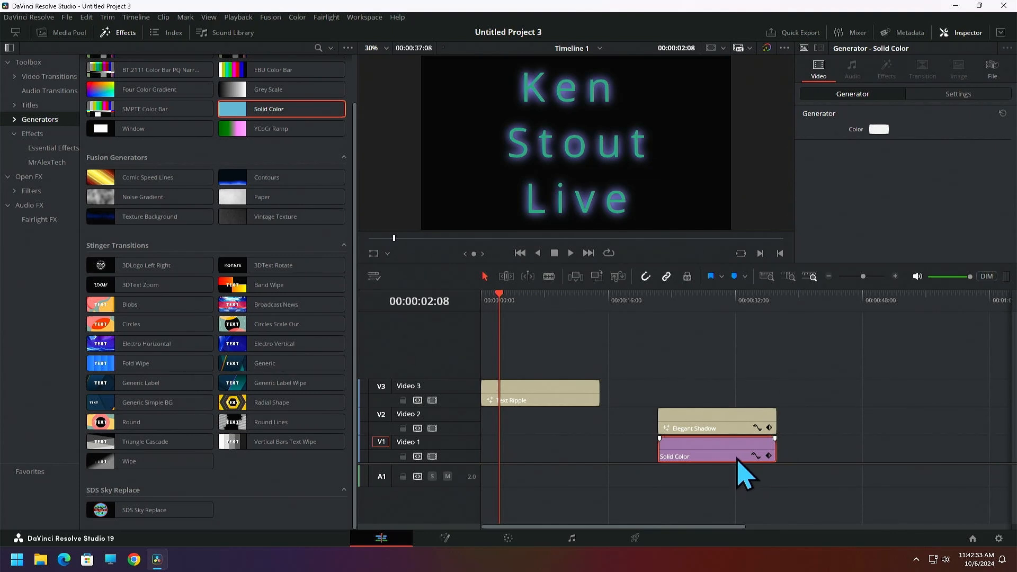
{"action": "left_click_drag", "start_coordinate": [545, 401], "coordinate": [722, 416]}
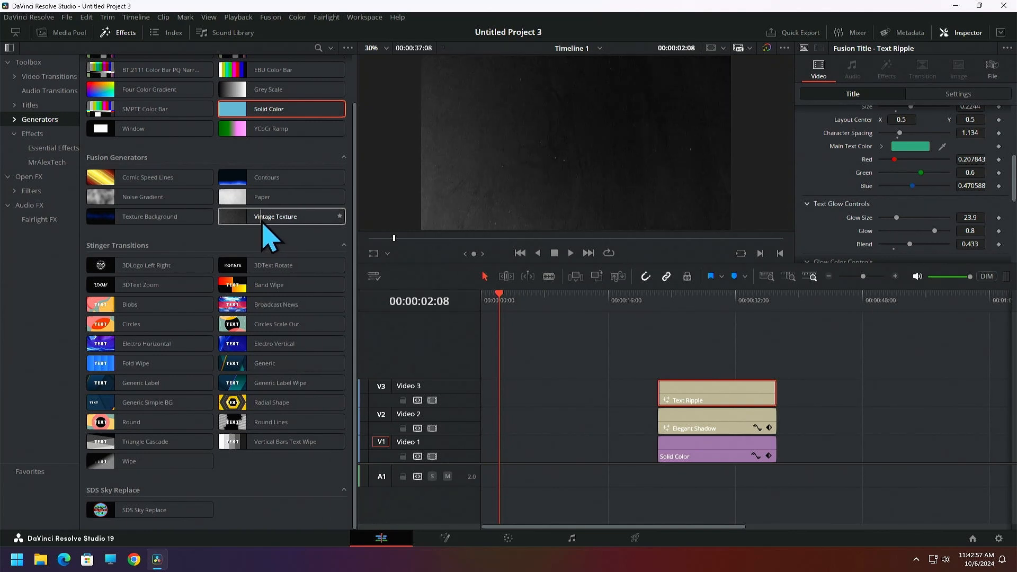
Try the Vintage Texture Fusion generator at the start of Video 3 and delete it.
{"action": "left_click_drag", "start_coordinate": [253, 224], "coordinate": [532, 400]}
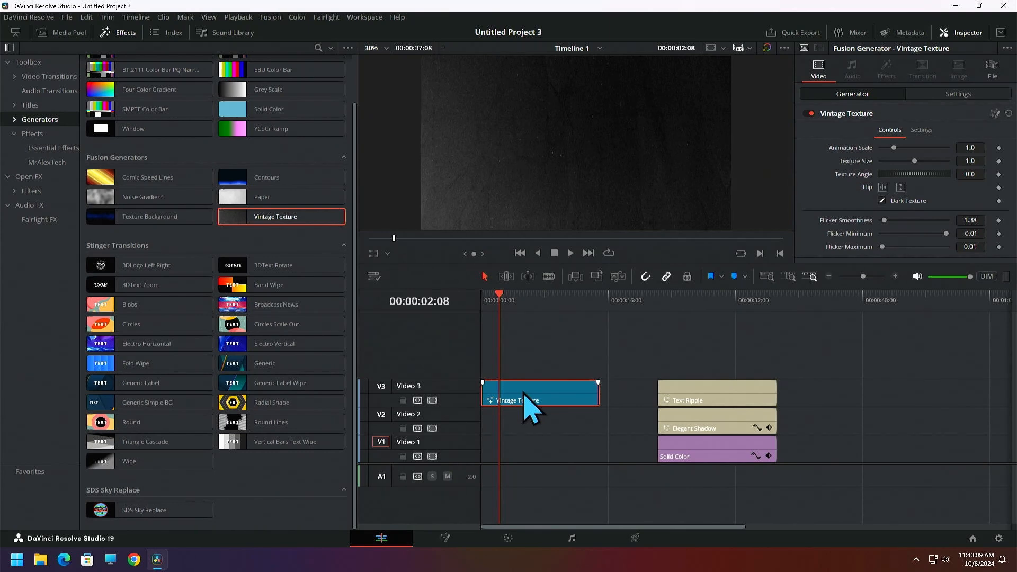
{"action": "key", "text": "Delete"}
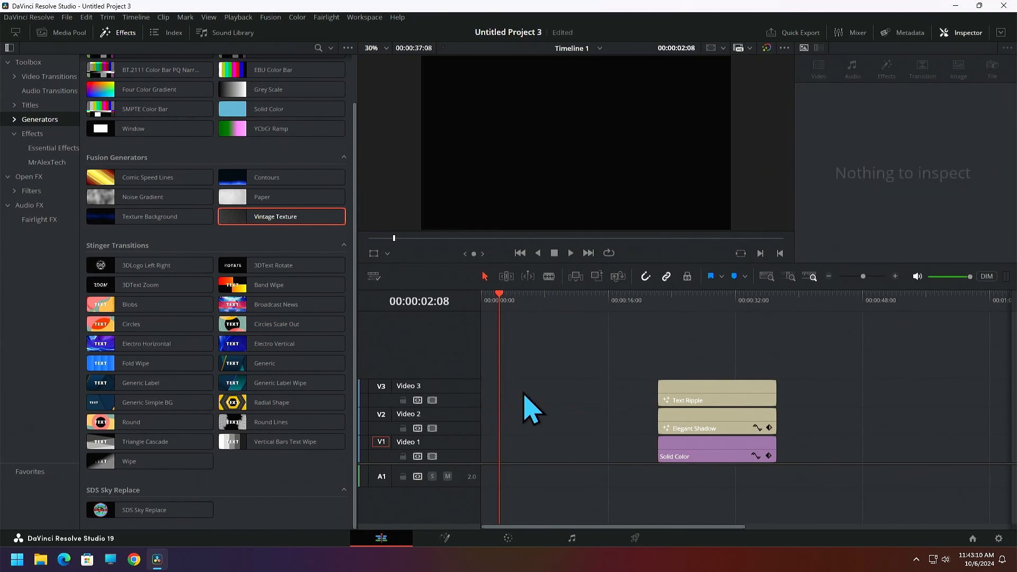
Look through the Fusion titles and the custom title categories SDS Glowing Text, SDS Rectangle Neon Picture and Sub Buttons.
{"action": "left_click", "coordinate": [25, 108]}
{"action": "scroll", "coordinate": [206, 283], "scroll_direction": "down", "scroll_amount": 3}
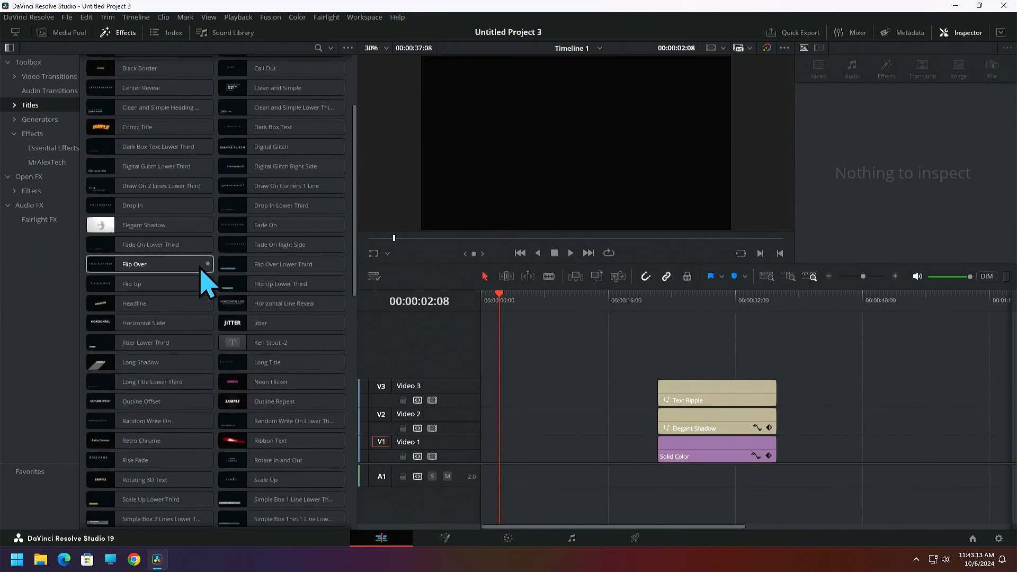
{"action": "scroll", "coordinate": [205, 284], "scroll_direction": "down", "scroll_amount": 18}
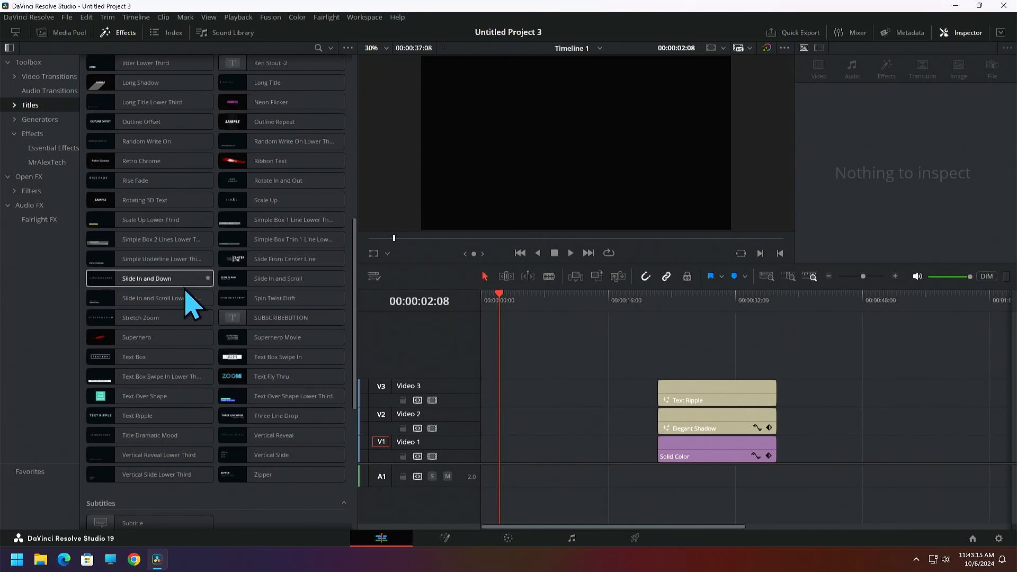
{"action": "left_click", "coordinate": [185, 280]}
{"action": "left_click", "coordinate": [183, 300]}
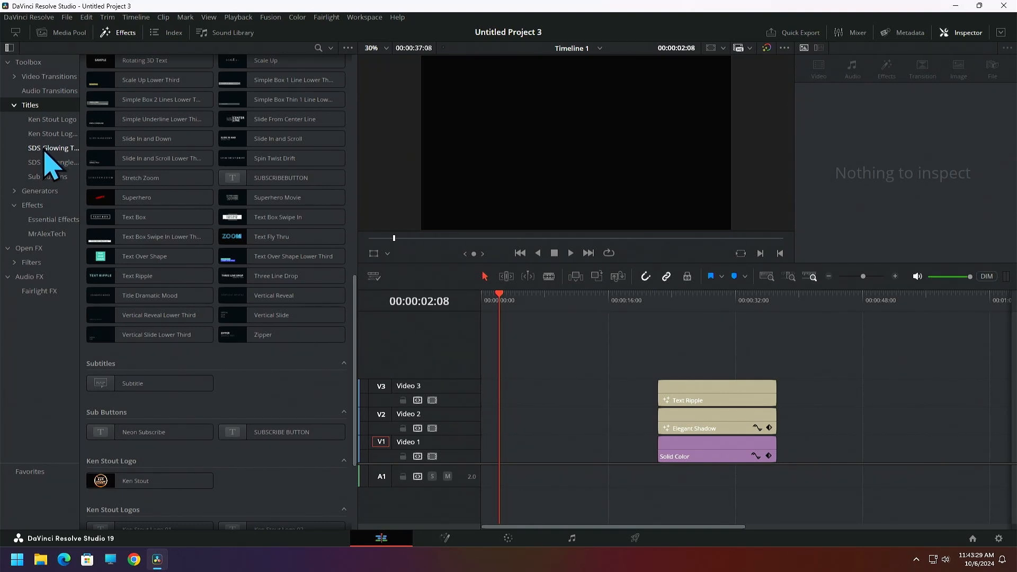
{"action": "left_click", "coordinate": [49, 150]}
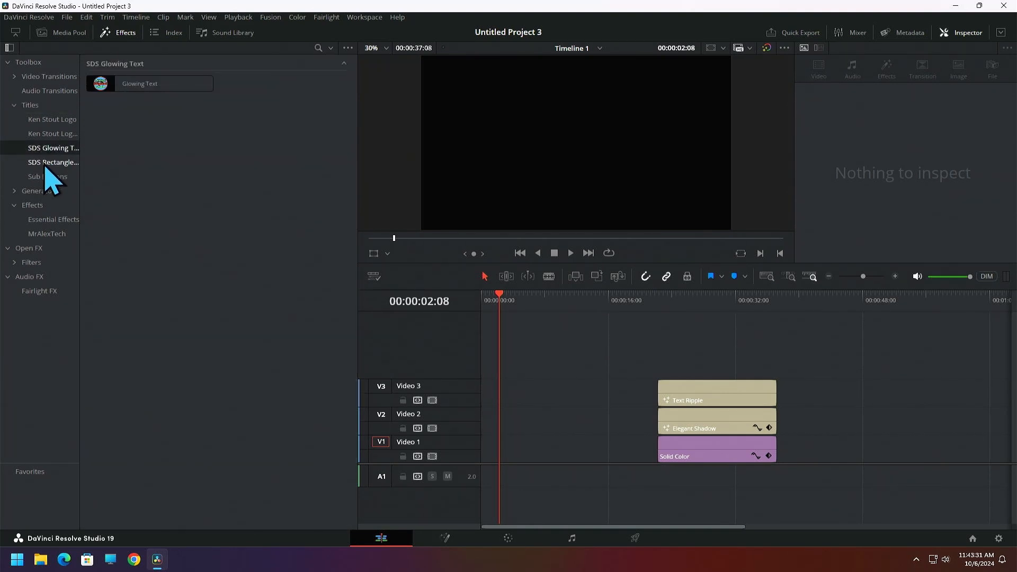
{"action": "left_click", "coordinate": [52, 178]}
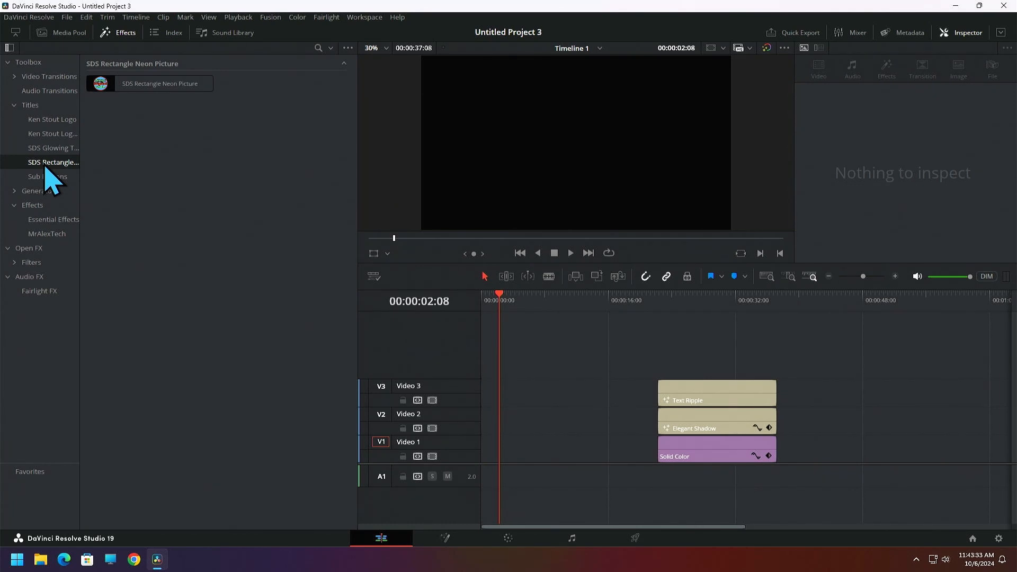
{"action": "left_click", "coordinate": [44, 178]}
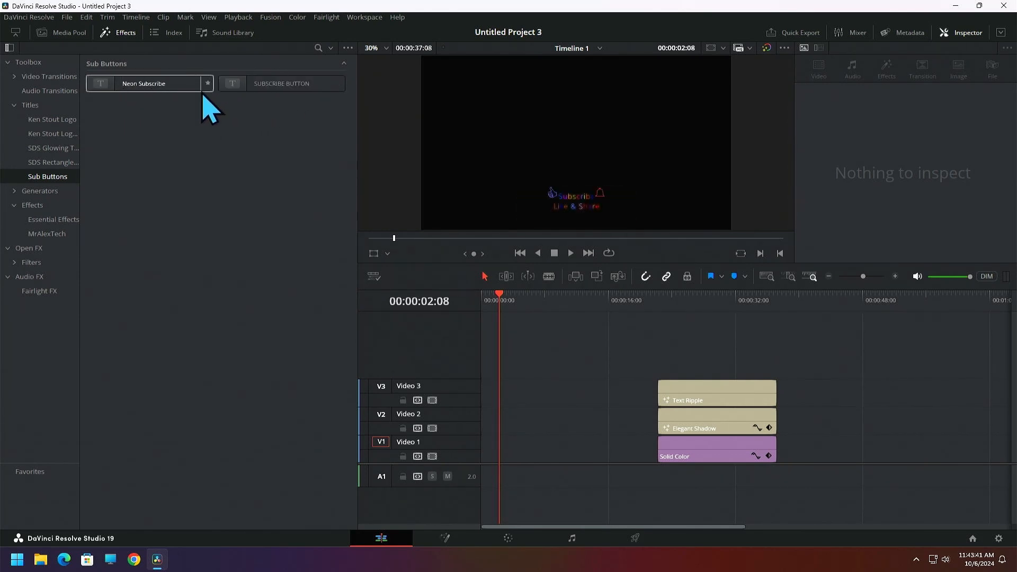
Add Comic Title near the timeline start, place Solid Color beneath it on Video 1, and raise the title to Video 3.
{"action": "left_click", "coordinate": [30, 105]}
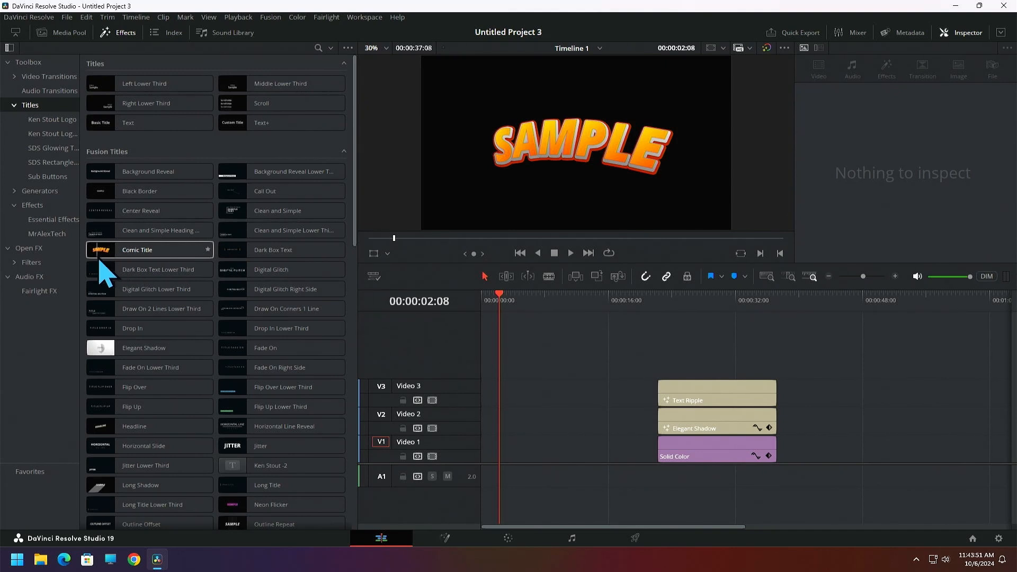
{"action": "left_click_drag", "start_coordinate": [109, 253], "coordinate": [490, 459]}
{"action": "left_click", "coordinate": [842, 166]}
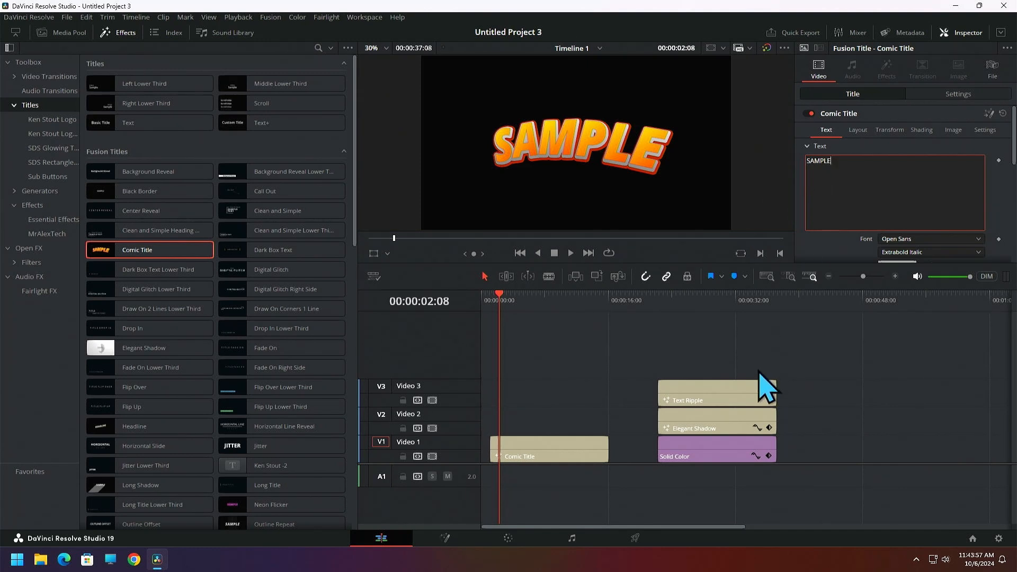
{"action": "left_click_drag", "start_coordinate": [562, 448], "coordinate": [567, 423]}
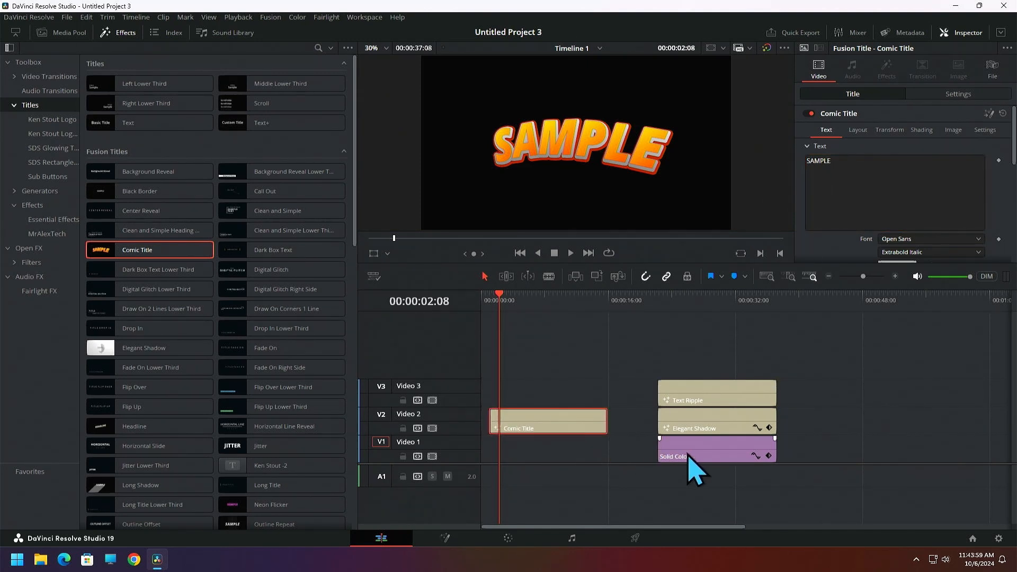
{"action": "left_click_drag", "start_coordinate": [692, 469], "coordinate": [525, 444]}
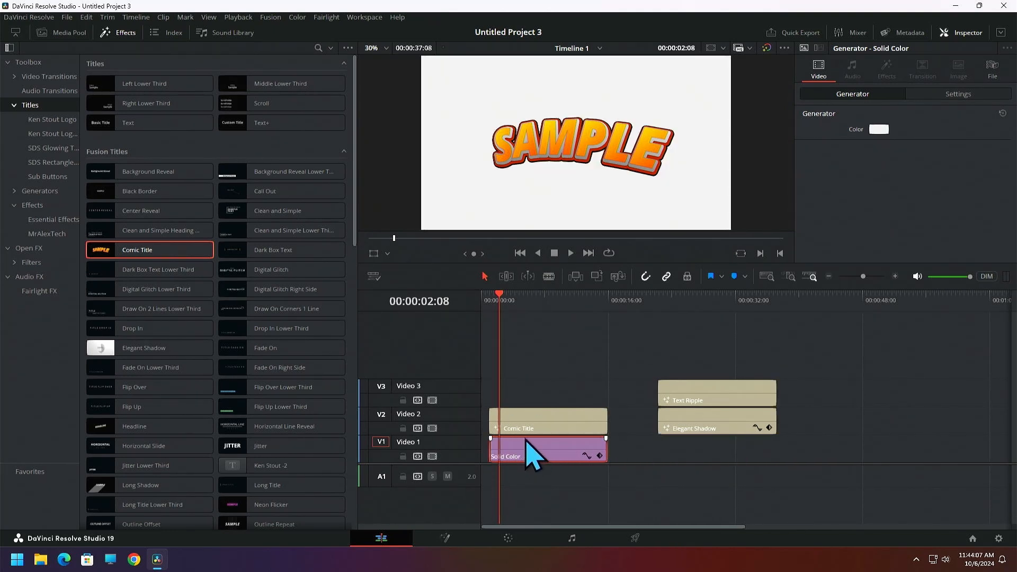
{"action": "left_click_drag", "start_coordinate": [530, 427], "coordinate": [531, 398]}
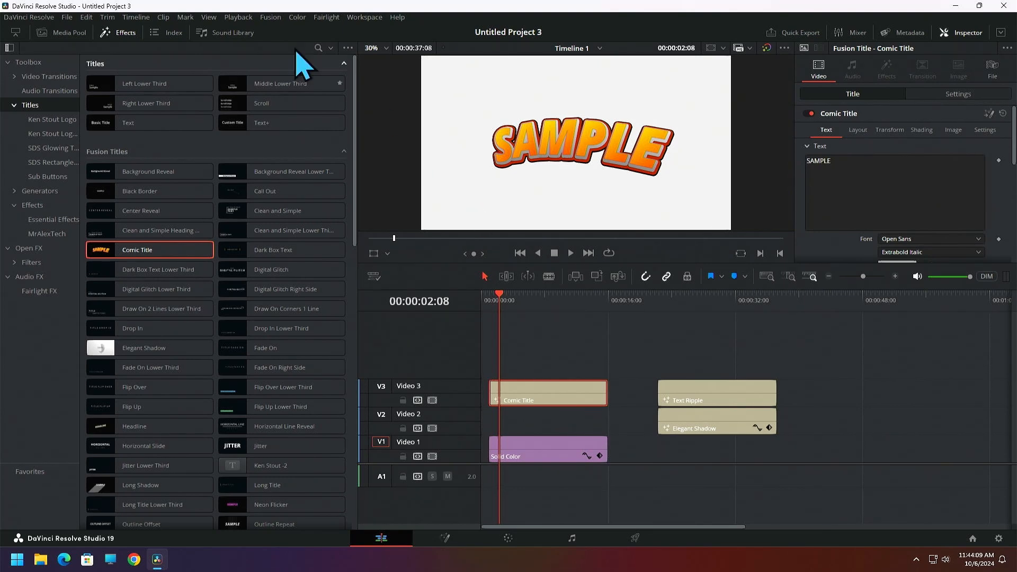
Import the IMG_5694 video from the Golfing 9-2024 folder into the media pool.
{"action": "left_click", "coordinate": [119, 34]}
{"action": "left_click", "coordinate": [64, 34]}
{"action": "right_click", "coordinate": [107, 205]}
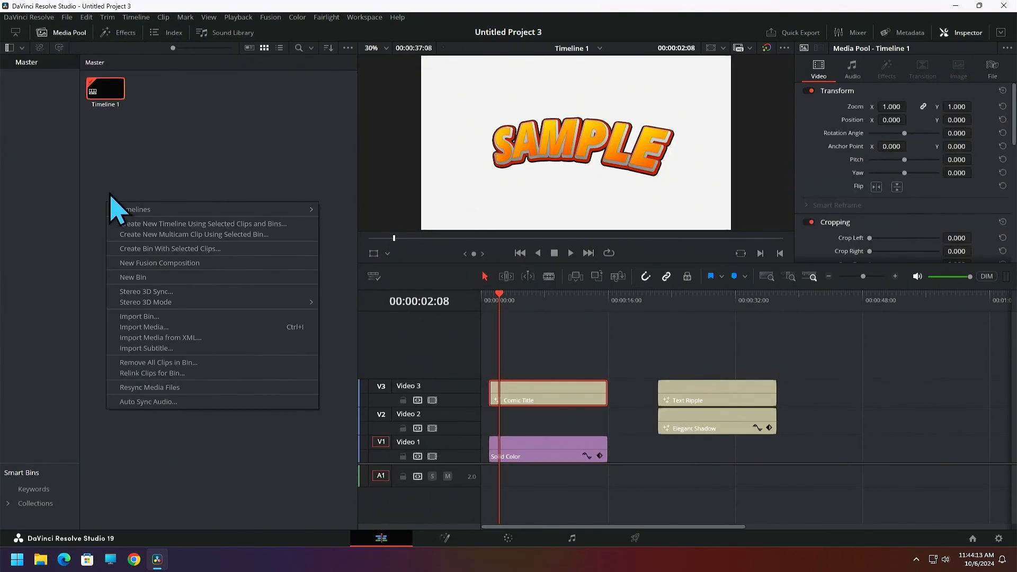
{"action": "left_click", "coordinate": [144, 326]}
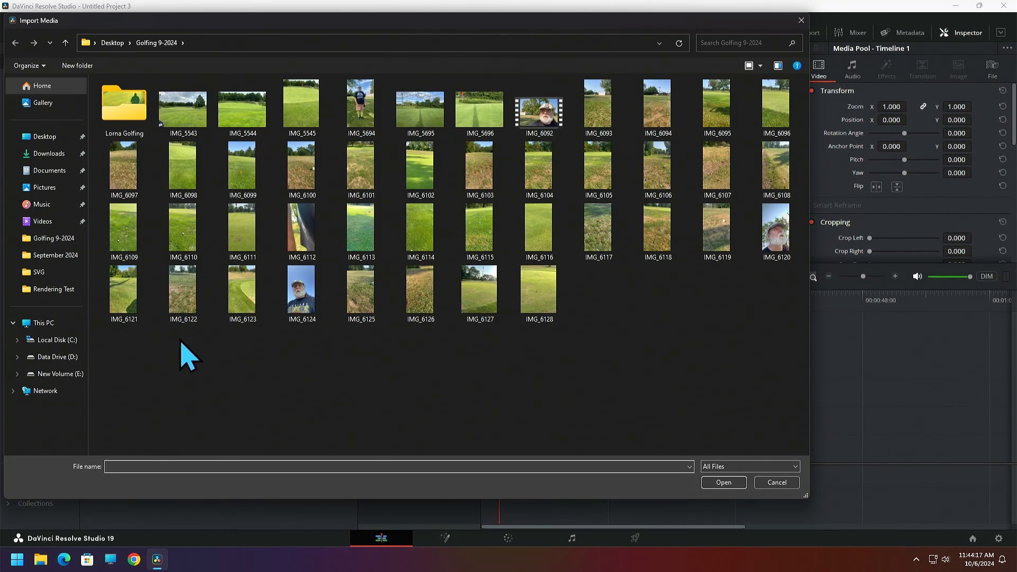
{"action": "left_click", "coordinate": [354, 126]}
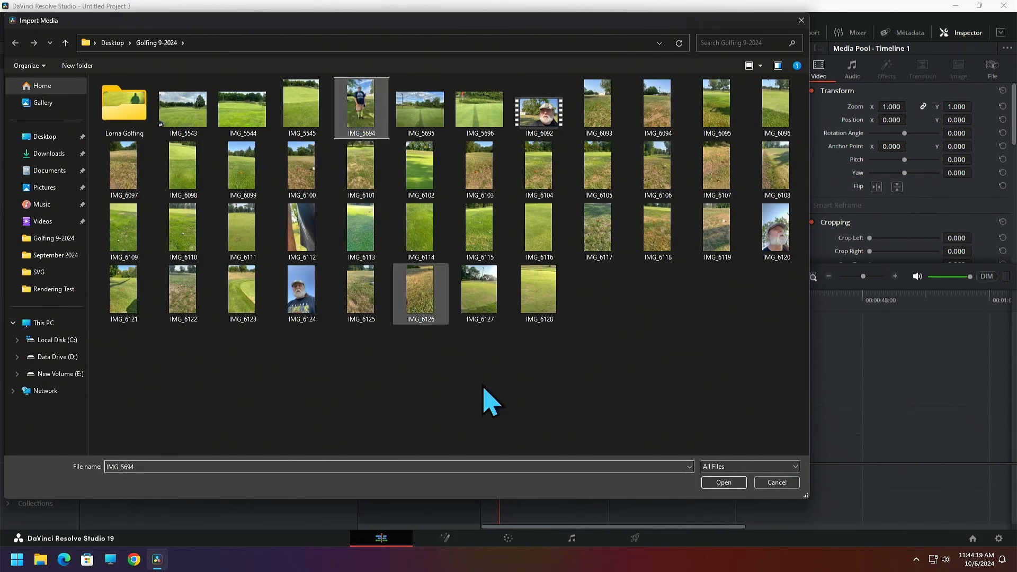
{"action": "left_click", "coordinate": [721, 483]}
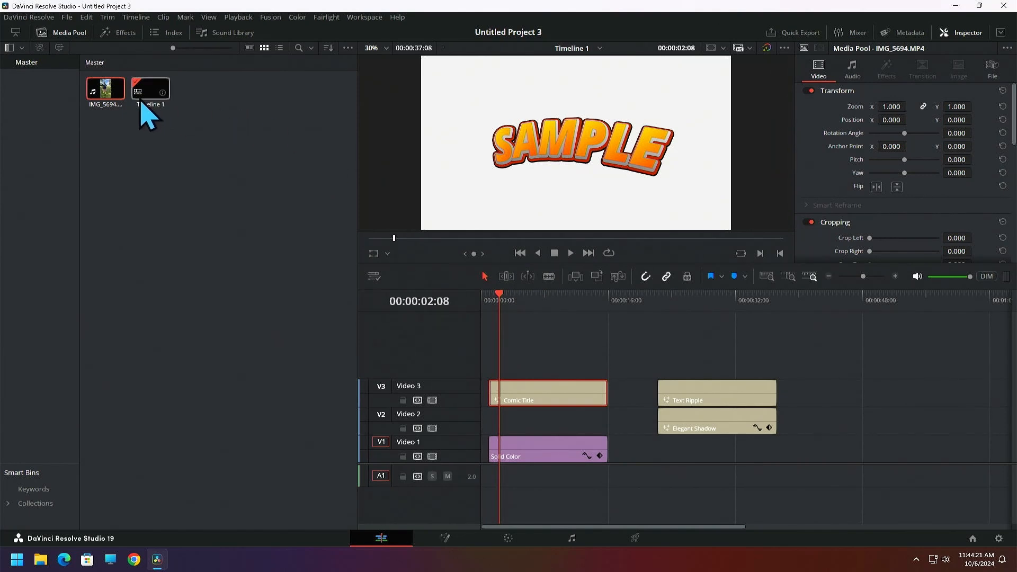
Place IMG_5694.MP4 on Video 2 at the timeline start, with Comic Title and Solid Color also starting at 0 seconds.
{"action": "left_click", "coordinate": [101, 91]}
{"action": "left_click_drag", "start_coordinate": [103, 98], "coordinate": [528, 460]}
{"action": "left_click_drag", "start_coordinate": [599, 405], "coordinate": [563, 413]}
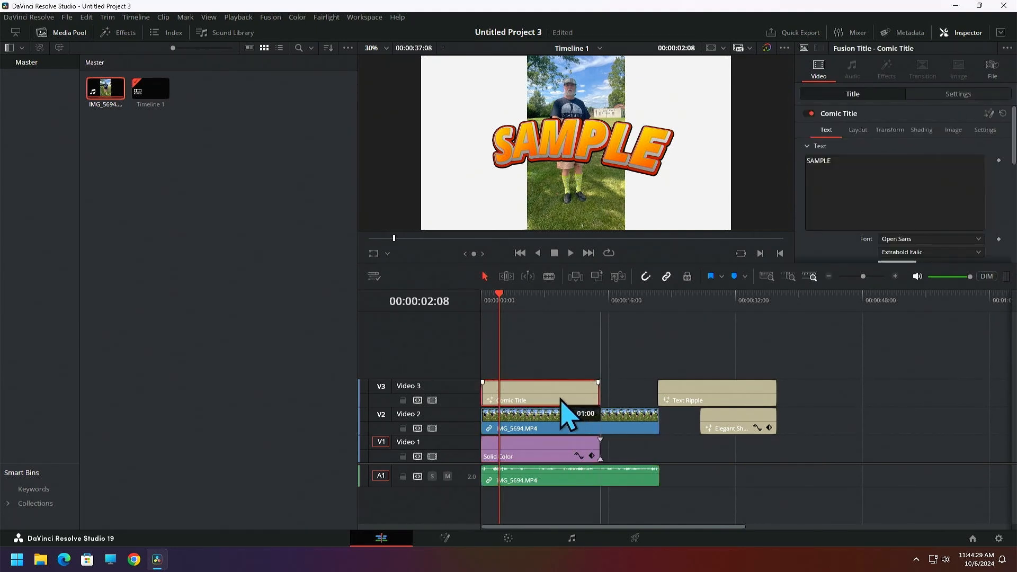
Shift Text Ripple and Elegant Shadow later, with Text Ripple at about 36 seconds, and extend Comic Title and Solid Color to the video clip's end.
{"action": "left_click_drag", "start_coordinate": [704, 350], "coordinate": [751, 435]}
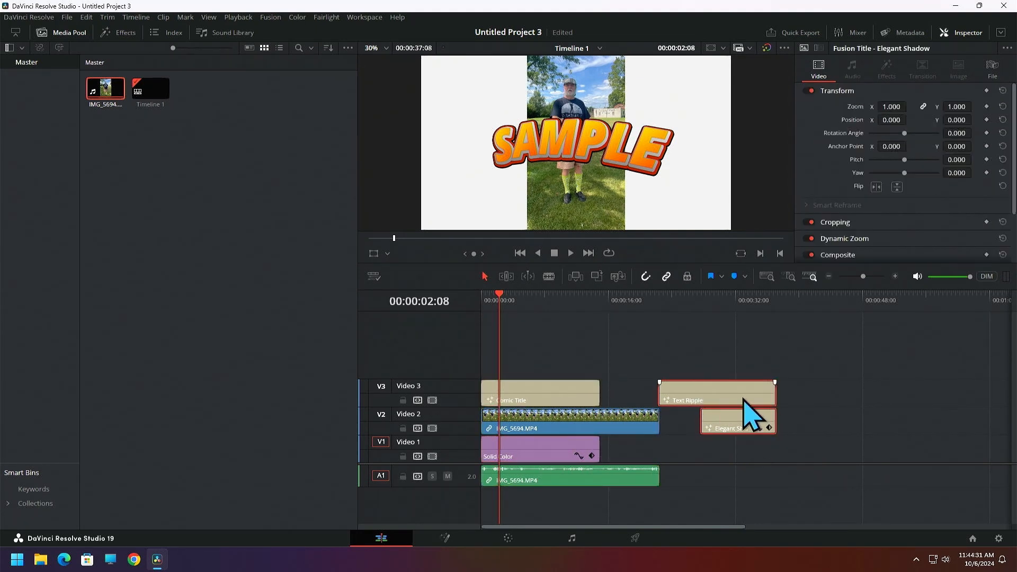
{"action": "left_click_drag", "start_coordinate": [744, 401], "coordinate": [852, 397]}
{"action": "left_click", "coordinate": [805, 360]}
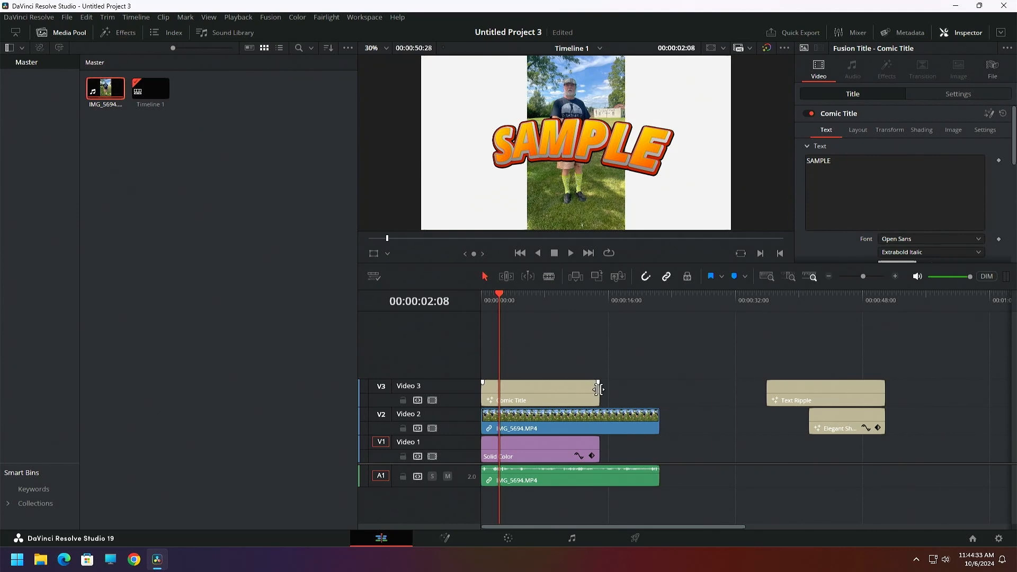
{"action": "left_click_drag", "start_coordinate": [598, 389], "coordinate": [652, 407]}
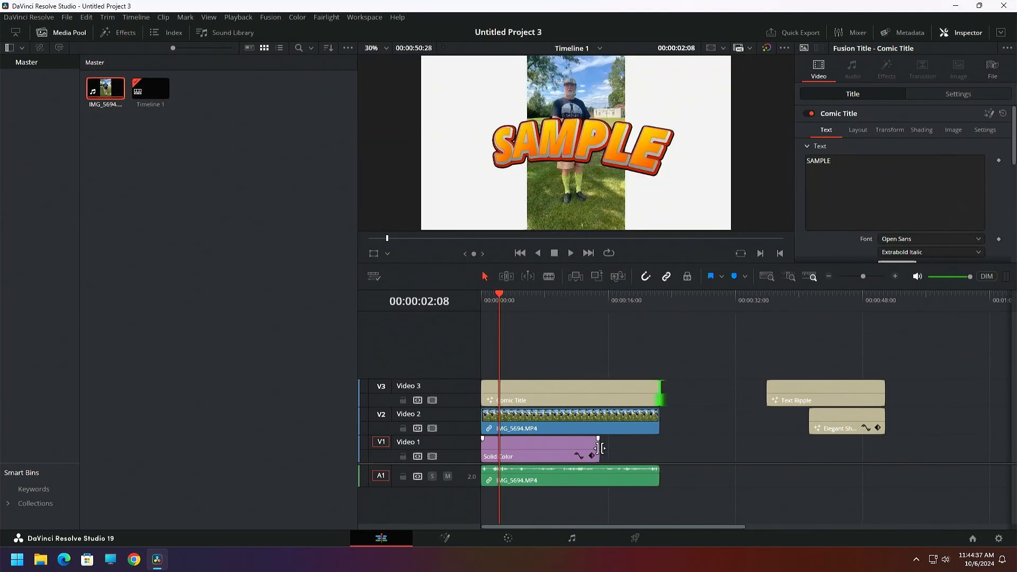
{"action": "left_click_drag", "start_coordinate": [600, 448], "coordinate": [660, 448]}
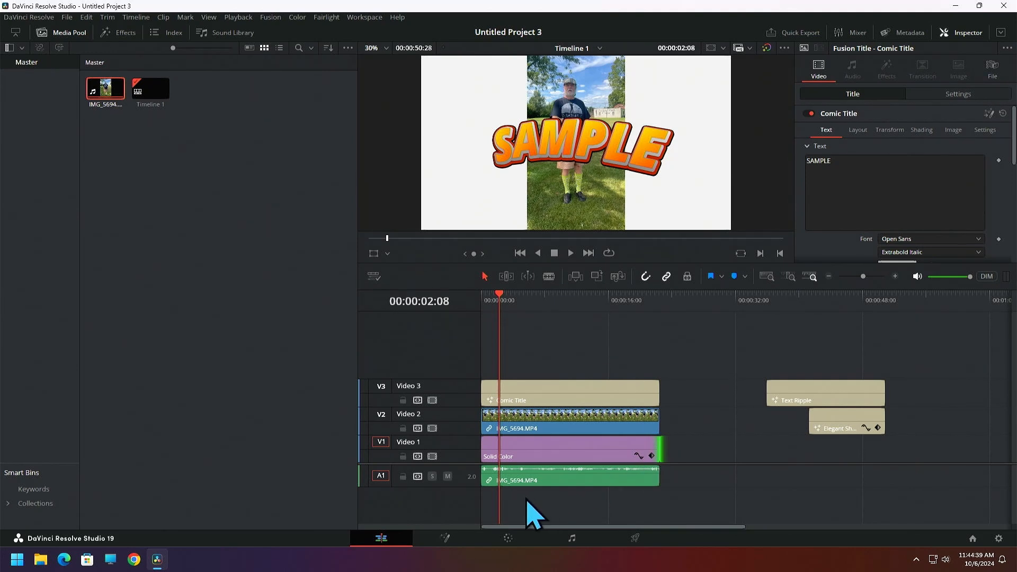
Mute audio track A1 and play the composition from the start to about 9 seconds.
{"action": "left_click", "coordinate": [448, 476]}
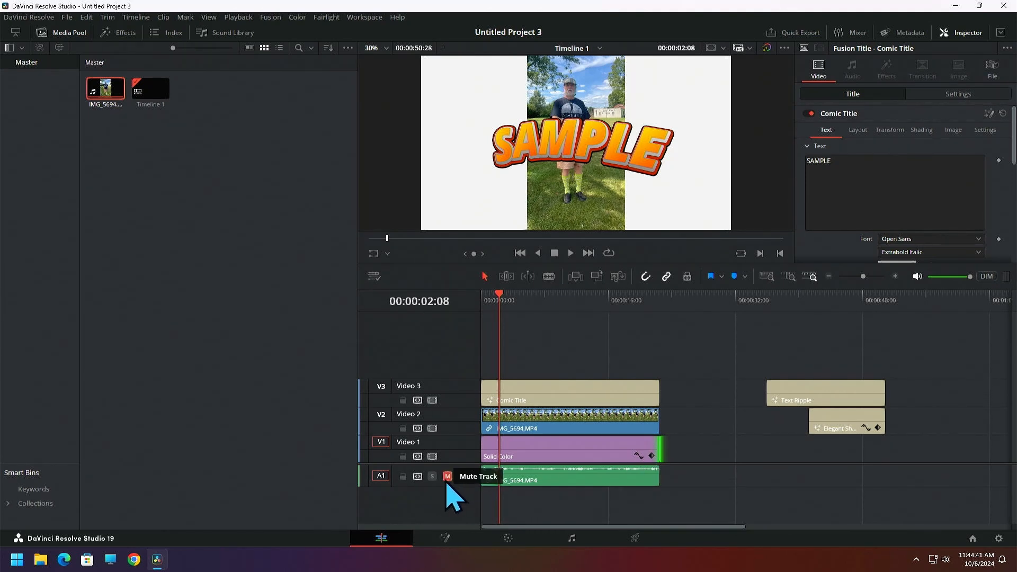
{"action": "key", "text": "Home"}
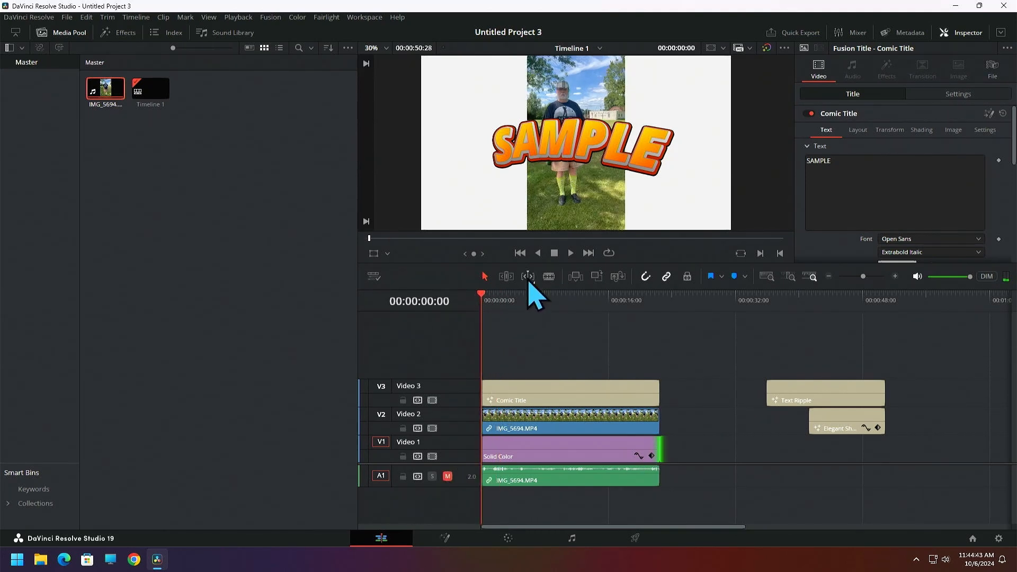
{"action": "left_click", "coordinate": [572, 255]}
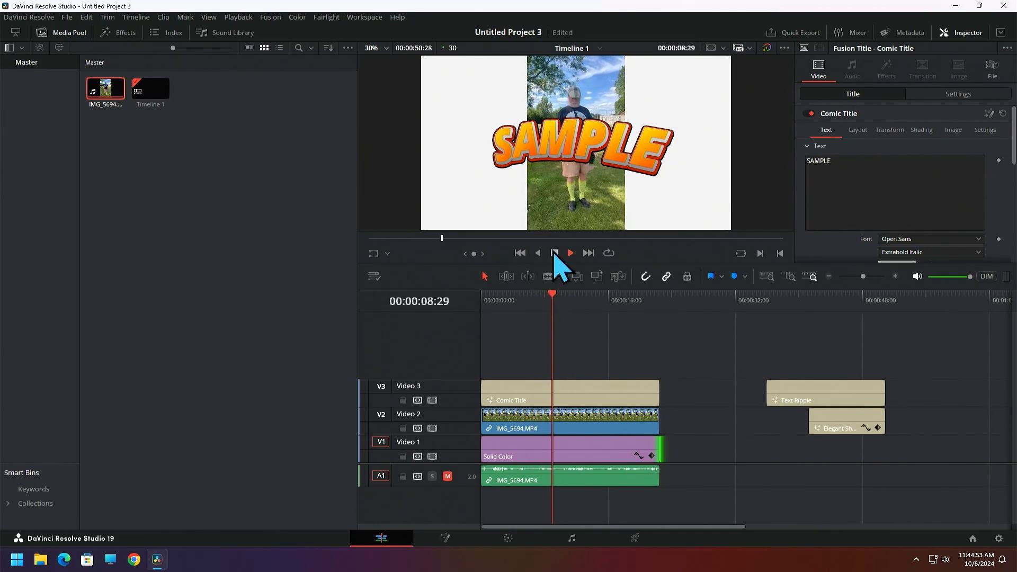
{"action": "left_click", "coordinate": [554, 253]}
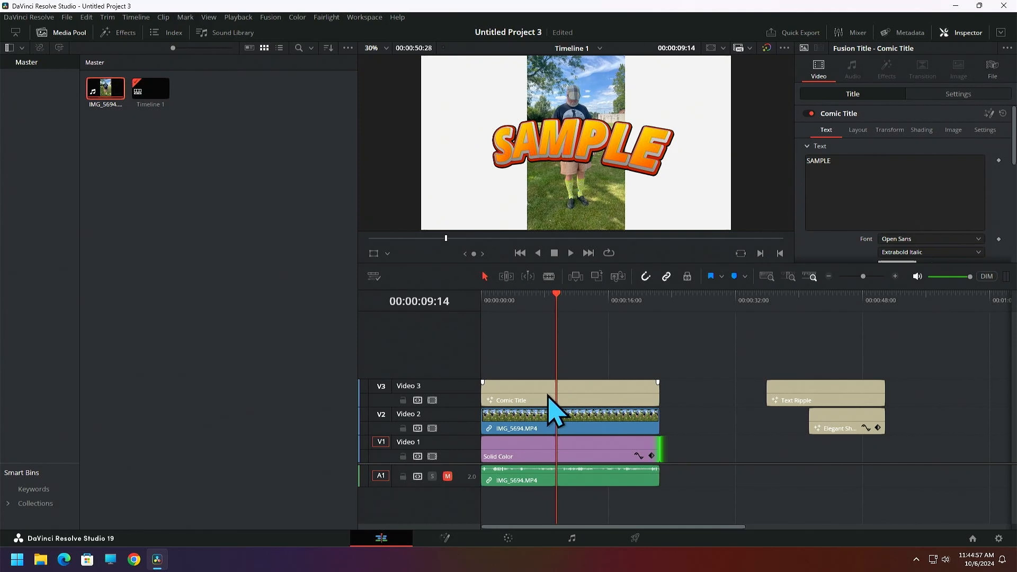
Raise Comic Title to Video 5 and duplicate the IMG_5694.MP4 clip onto Video 3 and Video 4.
{"action": "left_click_drag", "start_coordinate": [547, 394], "coordinate": [550, 353]}
{"action": "left_click", "coordinate": [527, 422]}
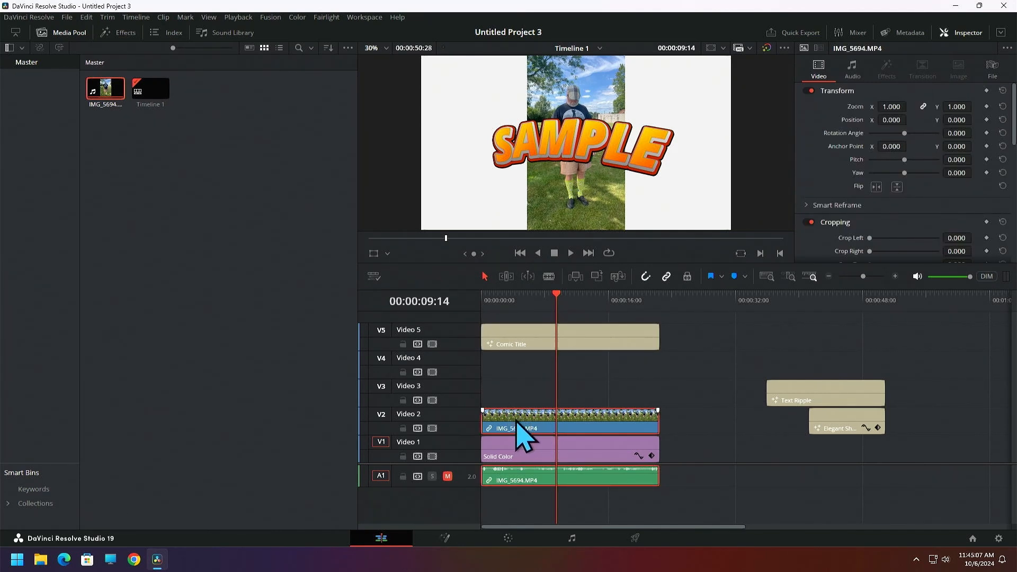
{"action": "left_click_drag", "start_coordinate": [516, 421], "coordinate": [508, 380]}
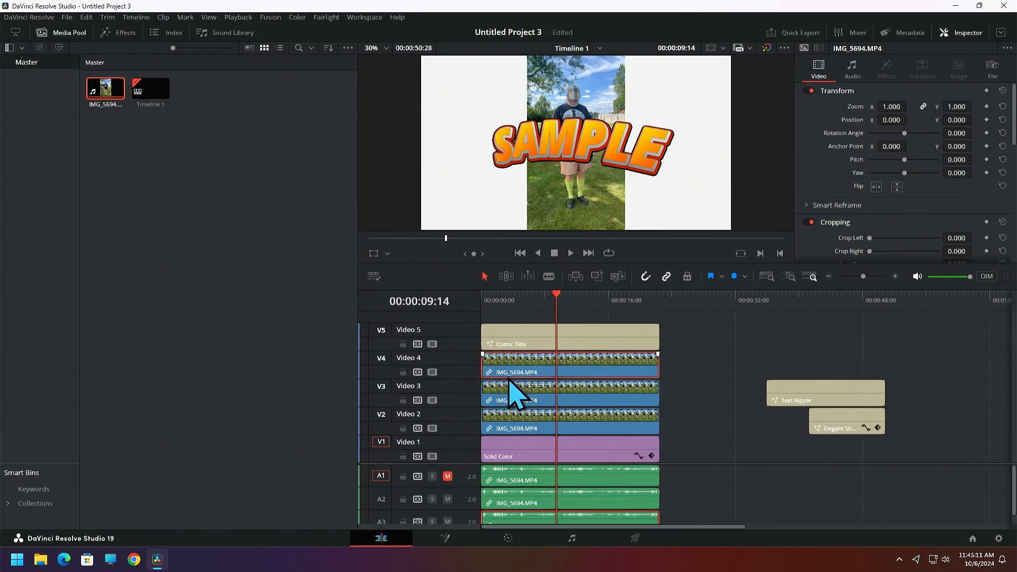
Disable Video 2 and Video 3, and set the Video 4 clip's horizontal position to -2053.
{"action": "left_click", "coordinate": [432, 428]}
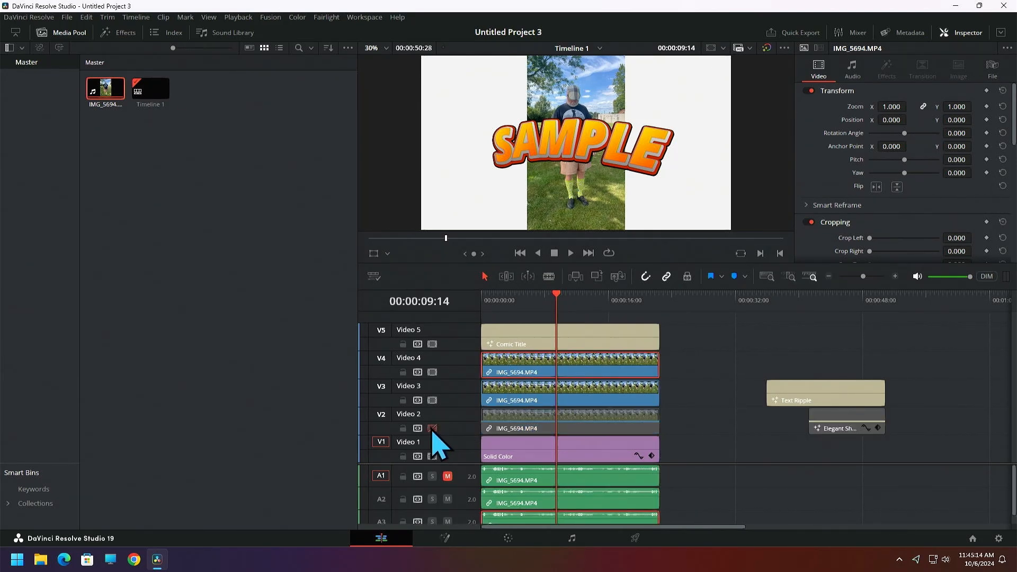
{"action": "left_click", "coordinate": [432, 400]}
{"action": "left_click", "coordinate": [433, 372]}
{"action": "left_click", "coordinate": [432, 371]}
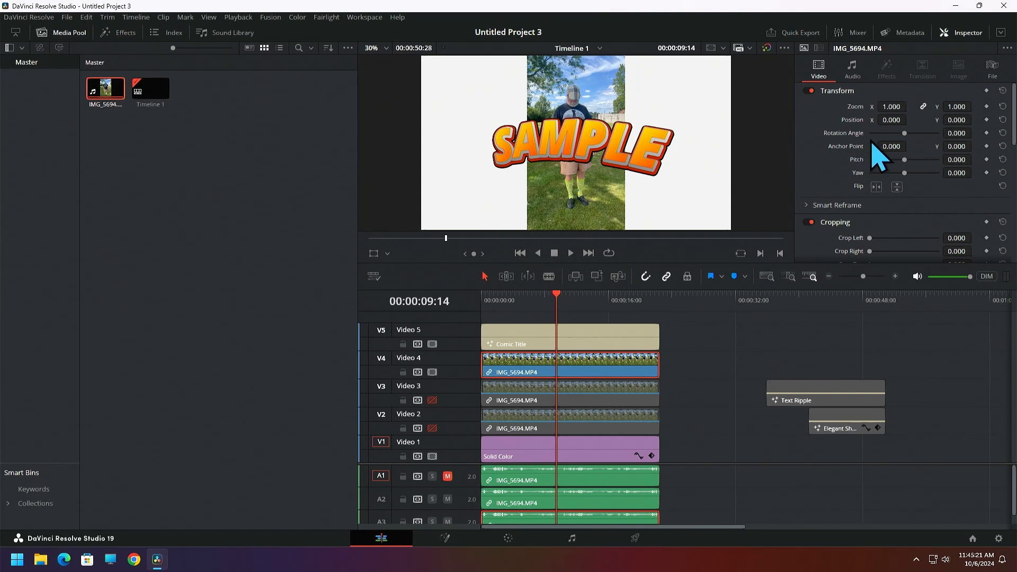
{"action": "left_click_drag", "start_coordinate": [892, 119], "coordinate": [909, 119]}
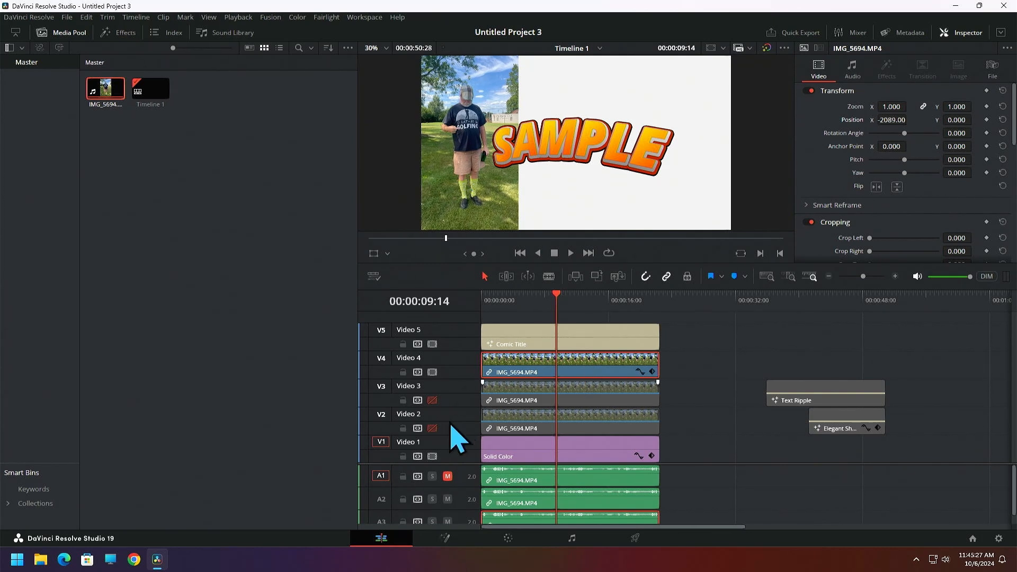
{"action": "left_click", "coordinate": [432, 400]}
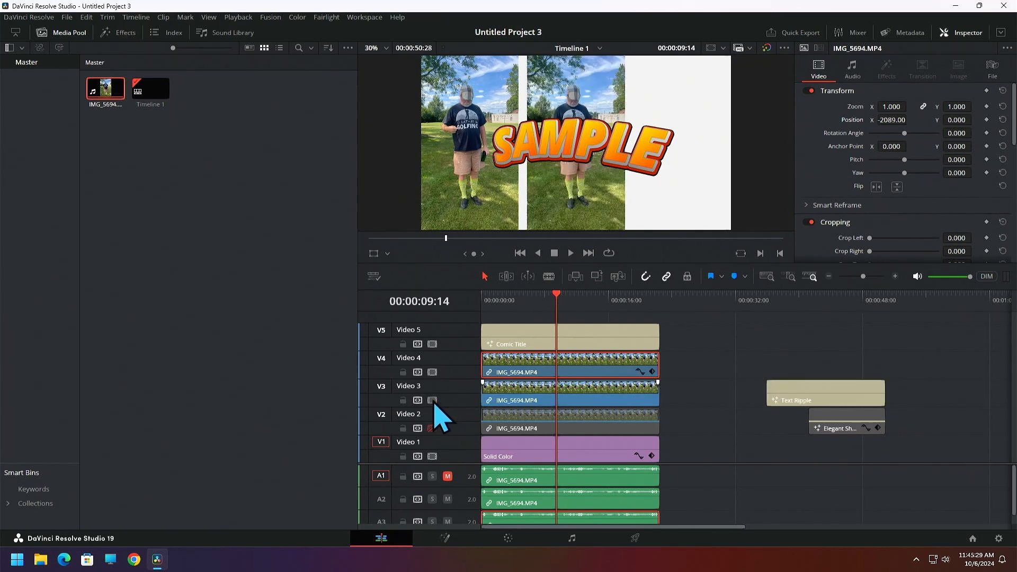
{"action": "left_click_drag", "start_coordinate": [910, 120], "coordinate": [909, 119]}
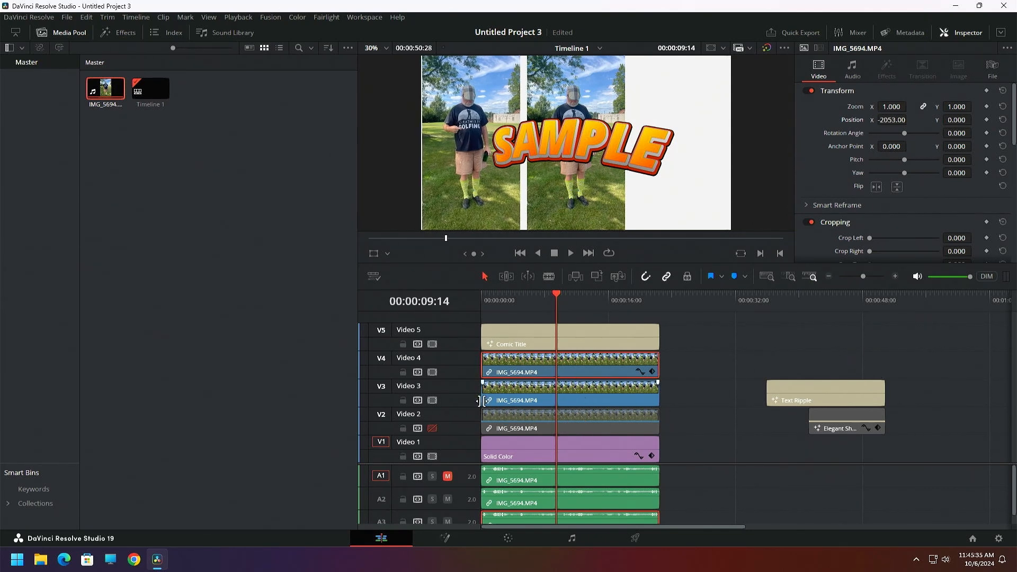
{"action": "left_click", "coordinate": [433, 402]}
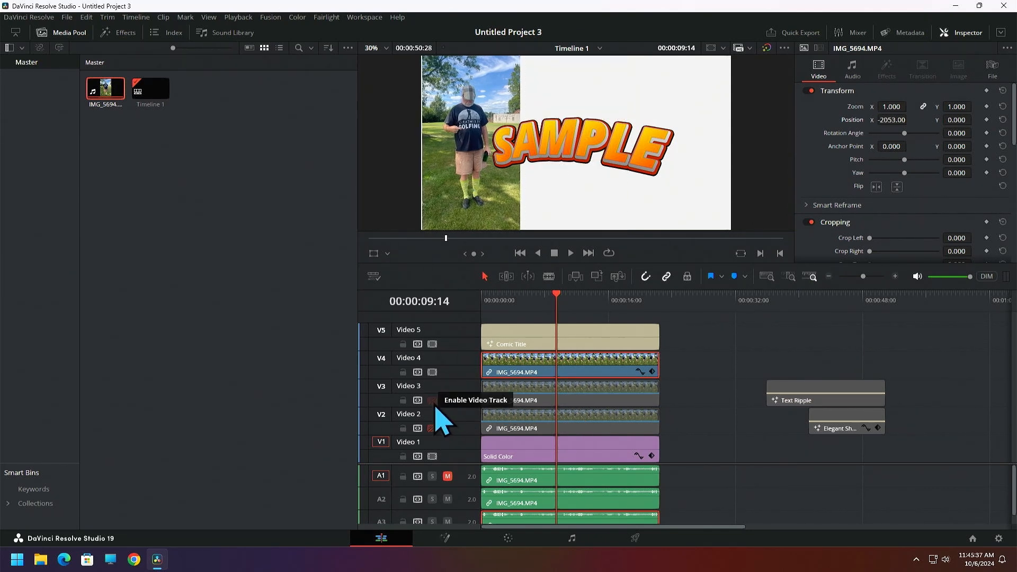
Enable Video 3, set its clip's horizontal position to 2067, and enable Video 2 to complete the three-panel layout.
{"action": "left_click", "coordinate": [433, 402]}
{"action": "left_click", "coordinate": [530, 399]}
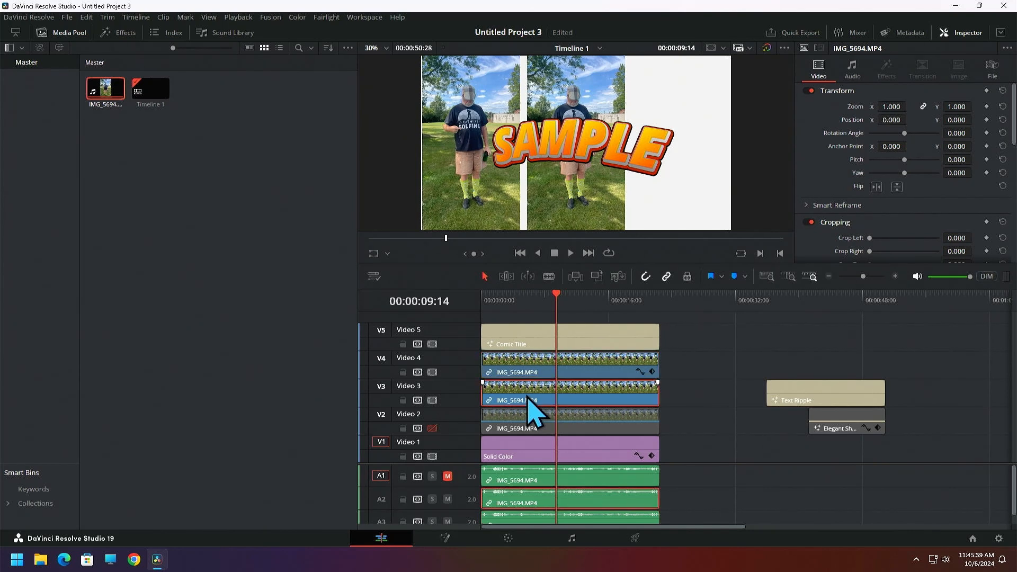
{"action": "left_click_drag", "start_coordinate": [889, 120], "coordinate": [909, 119]}
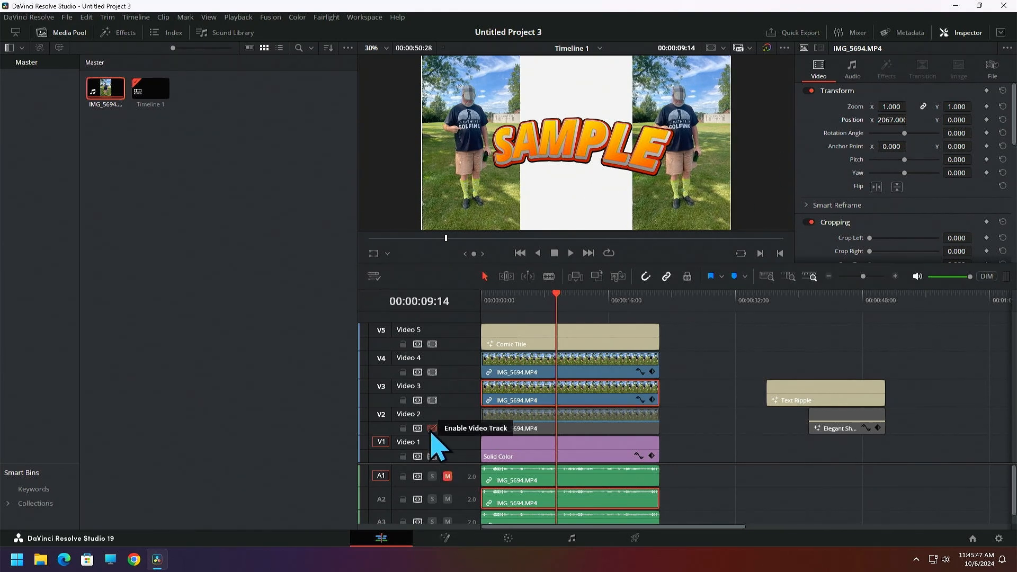
{"action": "left_click", "coordinate": [432, 428]}
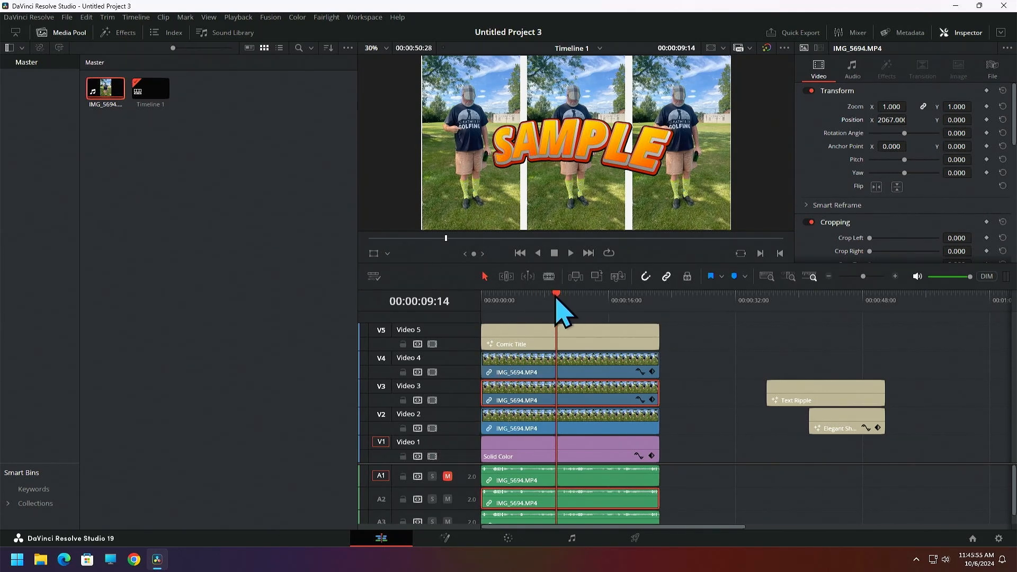
Mute audio tracks A2 and A3, play the three-panel composition from the start, and return the playhead to 0 seconds.
{"action": "left_click_drag", "start_coordinate": [556, 299], "coordinate": [480, 313]}
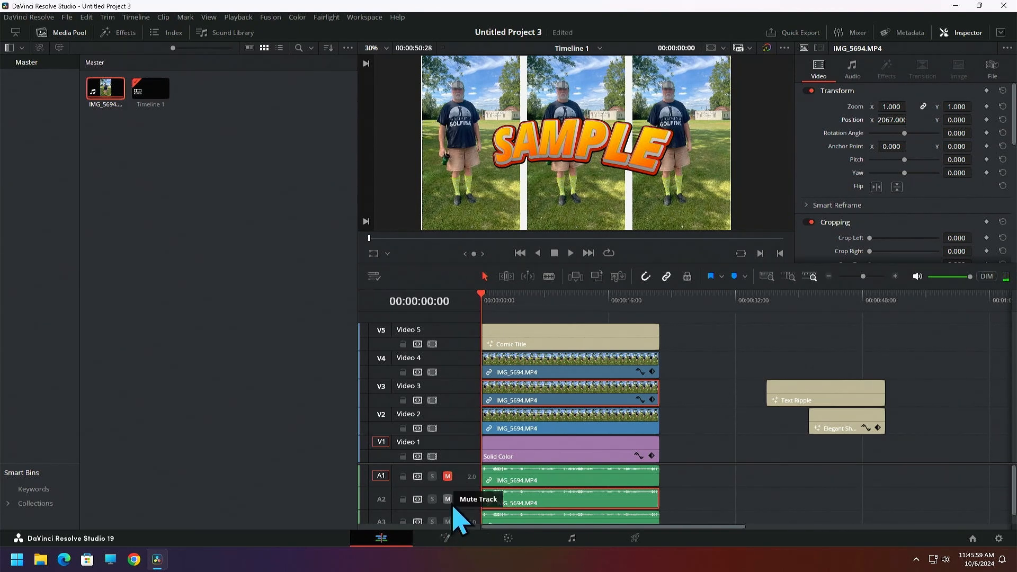
{"action": "left_click", "coordinate": [448, 500]}
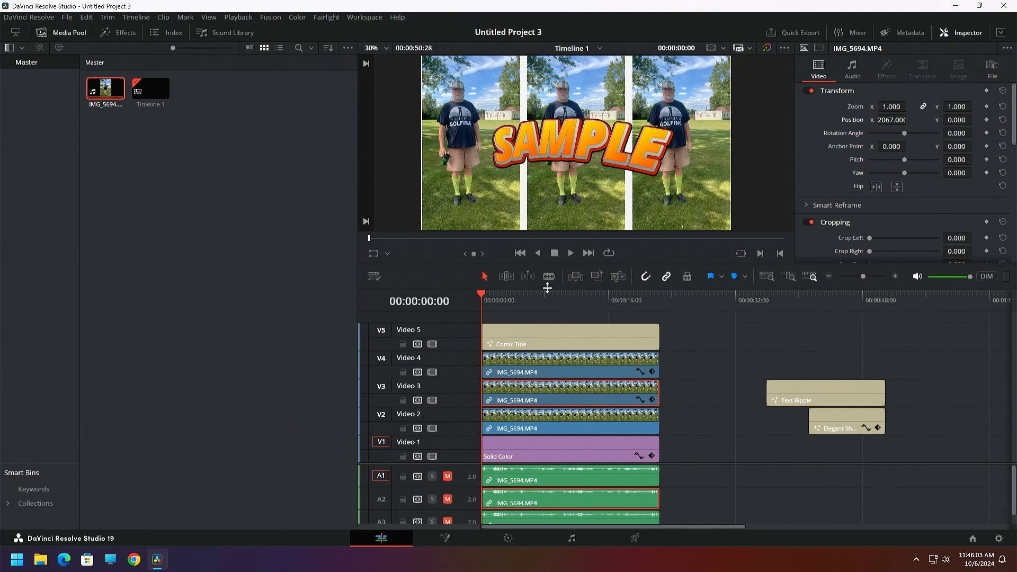
{"action": "left_click", "coordinate": [570, 253]}
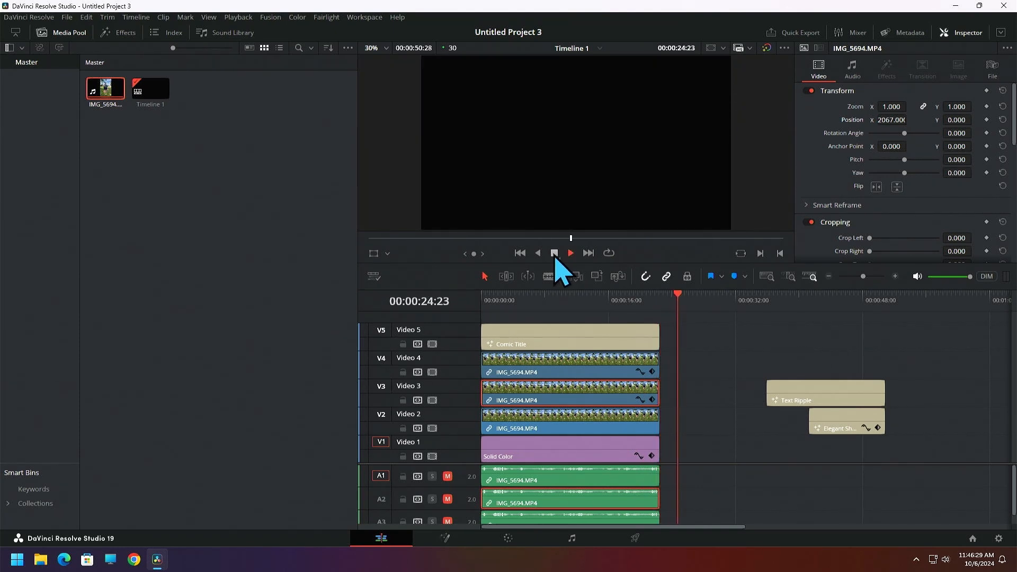
{"action": "left_click", "coordinate": [553, 253]}
{"action": "left_click_drag", "start_coordinate": [685, 313], "coordinate": [477, 331]}
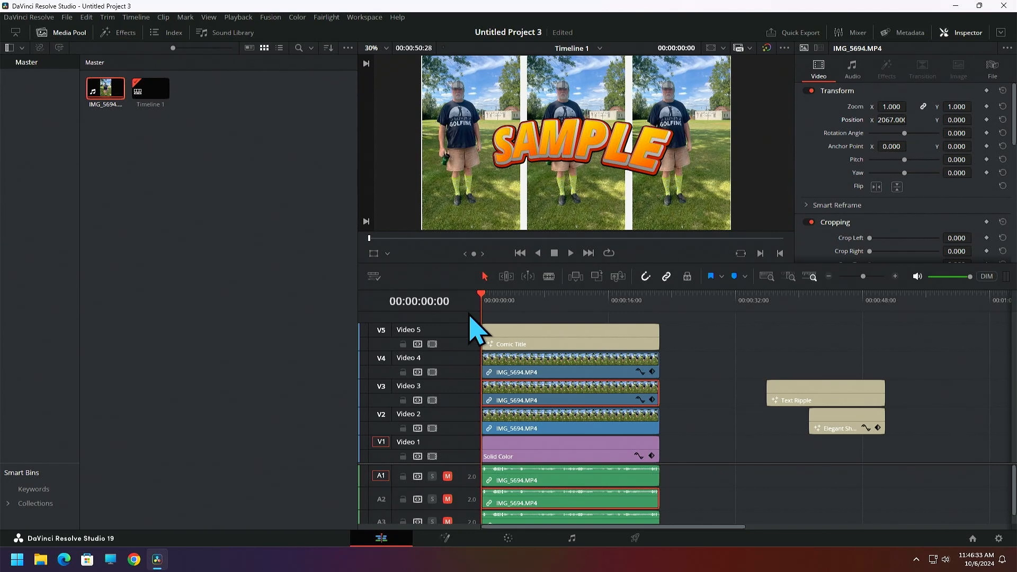